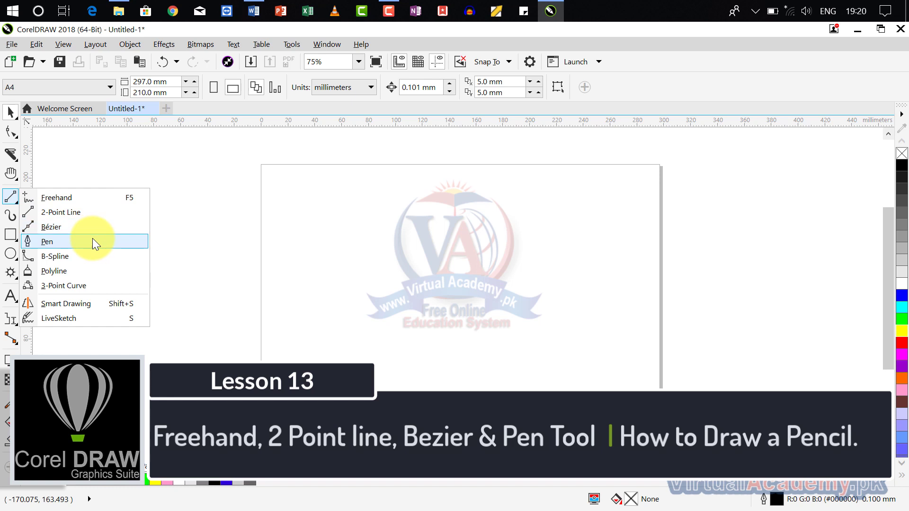
# Draw two long, nearly horizontal Freehand curves across the page, about 225 mm and 195 mm wide.
pyautogui.click(98, 197)
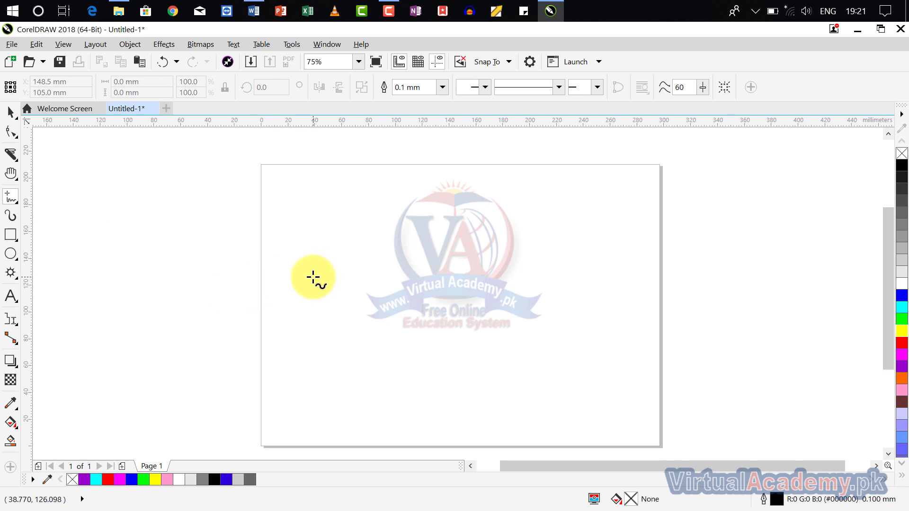
pyautogui.moveTo(271, 252); pyautogui.dragTo(575, 250)
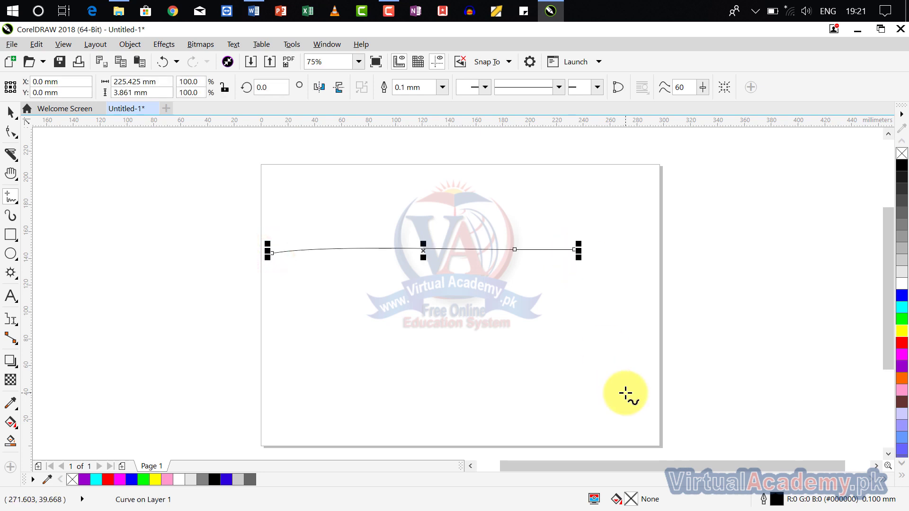
pyautogui.click(278, 303)
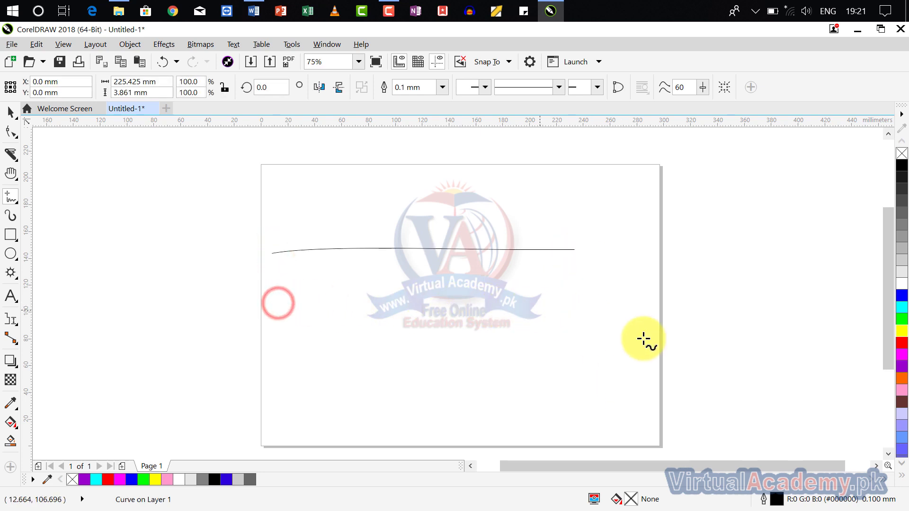
# Draw two overlapping peak-shaped Freehand curves in the lower part of the page, the second about 79 mm wide and 64 mm high.
pyautogui.click(414, 392)
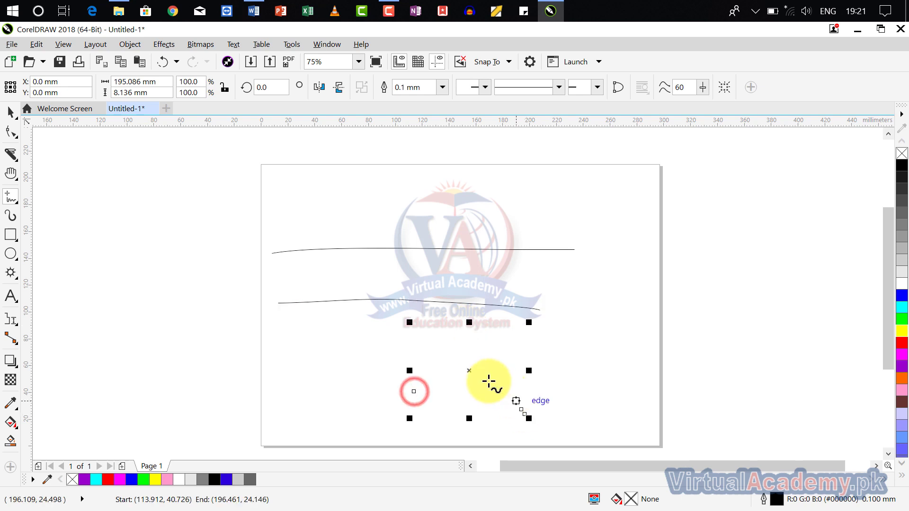
pyautogui.doubleClick(468, 327)
pyautogui.click(526, 411)
pyautogui.click(474, 382)
pyautogui.doubleClick(514, 322)
pyautogui.click(581, 408)
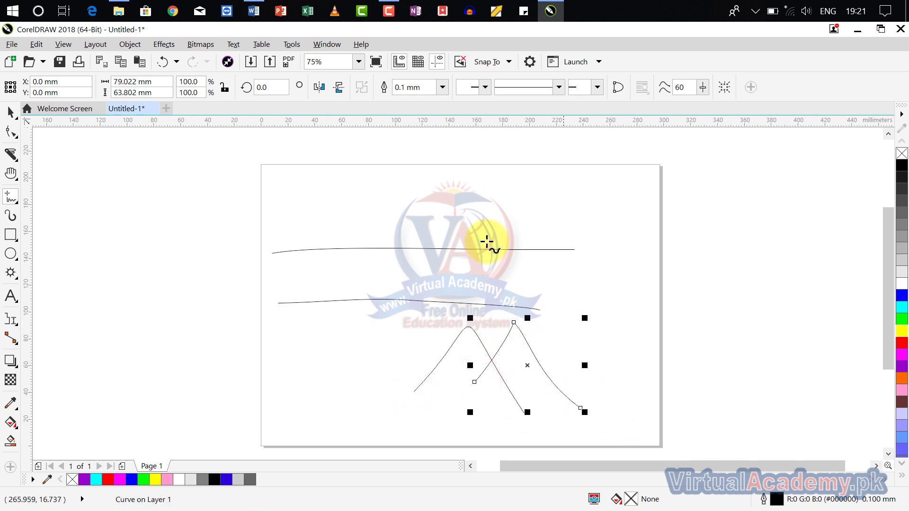
# Draw a looping, wavy Freehand curve about 198 mm wide and a straight diagonal line about 167 mm wide across it.
pyautogui.moveTo(385, 191)
pyautogui.mouseDown()
pyautogui.moveTo(371, 213)
pyautogui.moveTo(349, 148)
pyautogui.moveTo(391, 251)
pyautogui.moveTo(544, 223)
pyautogui.moveTo(538, 254)
pyautogui.moveTo(448, 270)
pyautogui.mouseUp()
pyautogui.click(514, 167)
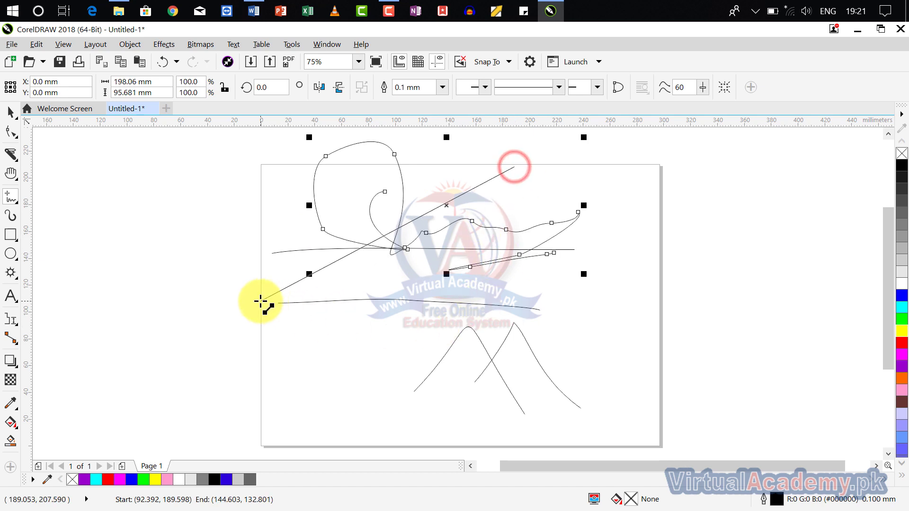
pyautogui.click(290, 296)
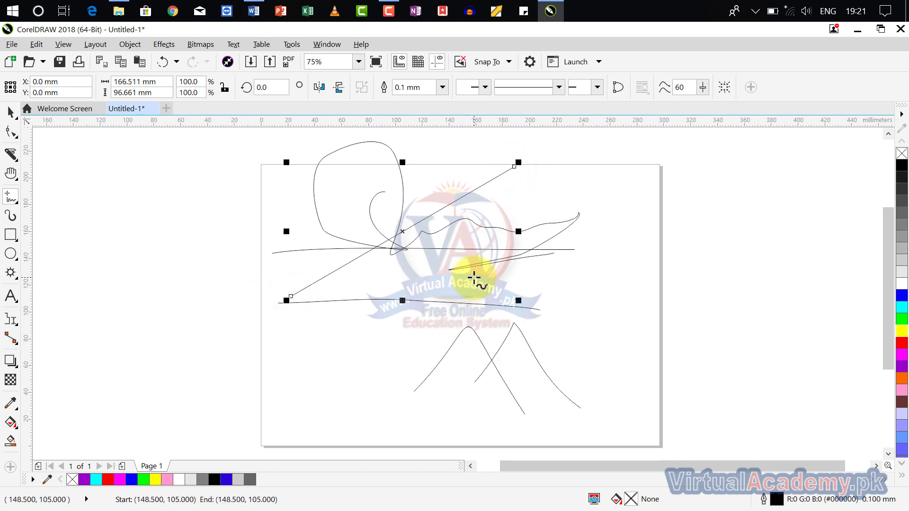
# Draw a nearly horizontal straight Freehand line about 201 mm long beyond the page's right edge and set its outline width to 2.0 mm.
pyautogui.moveTo(485, 279); pyautogui.dragTo(304, 314)
pyautogui.click(448, 299)
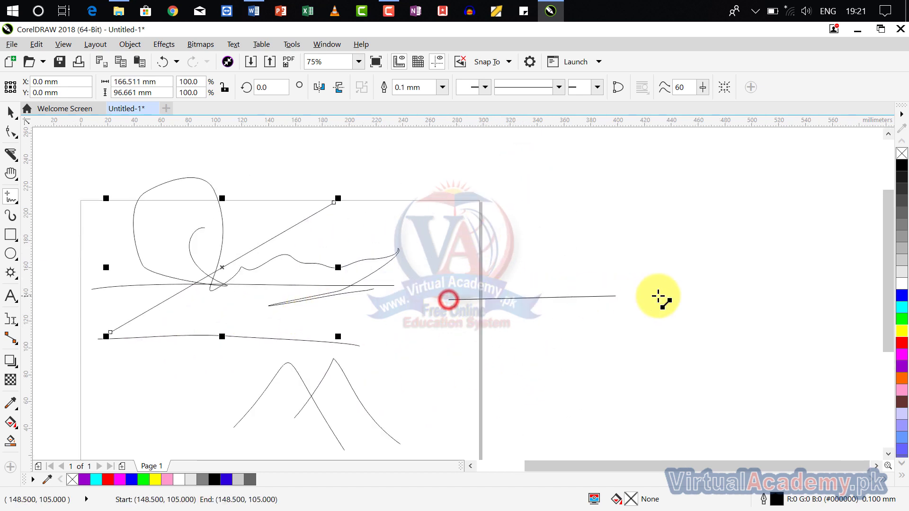
pyautogui.click(719, 302)
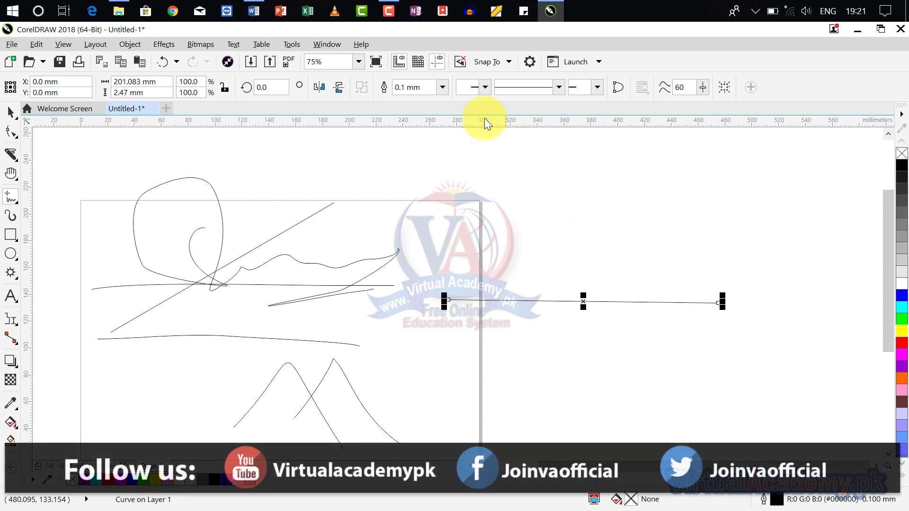
pyautogui.click(442, 87)
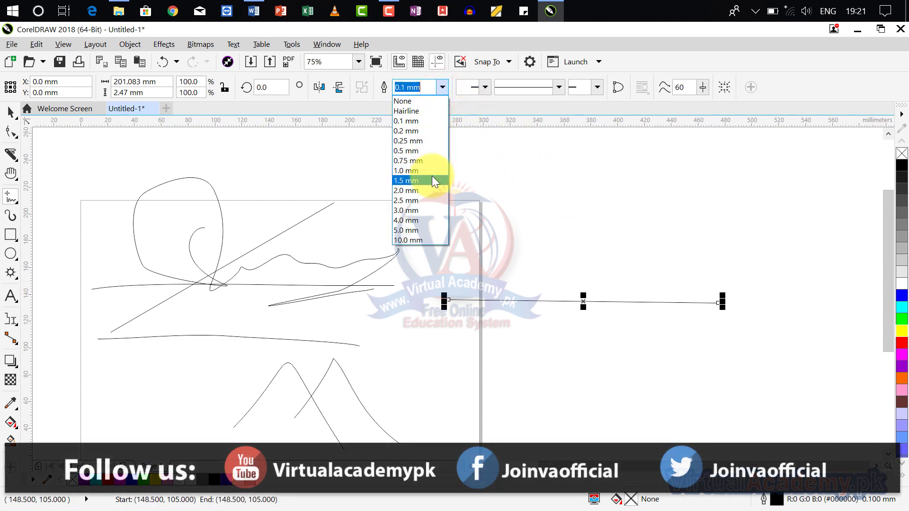
pyautogui.click(429, 190)
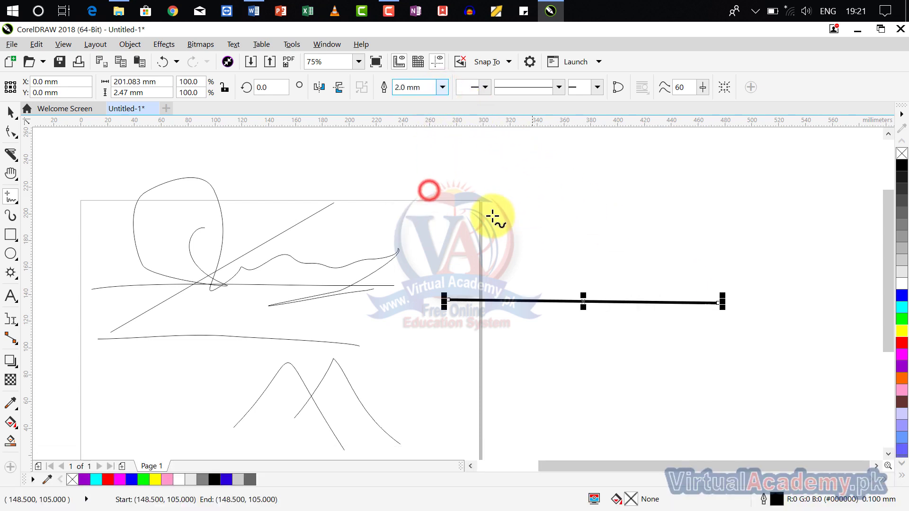
# Give the thick straight line a feathered arrow tail at its start and a solid triangular arrowhead at its end.
pyautogui.click(485, 90)
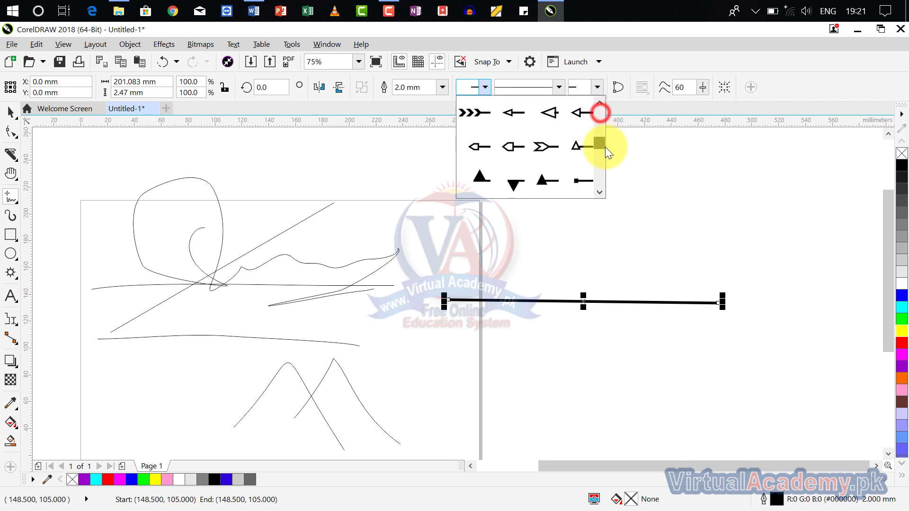
pyautogui.moveTo(605, 147); pyautogui.dragTo(606, 117)
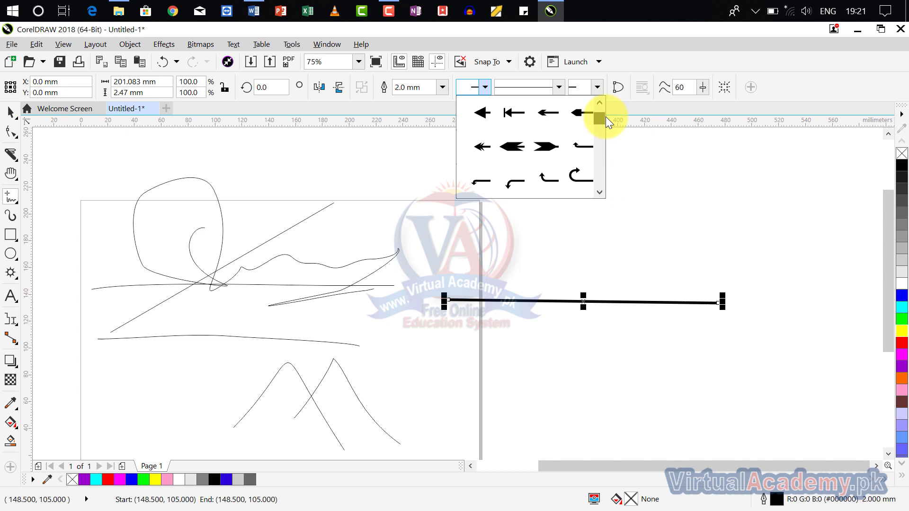
pyautogui.click(542, 151)
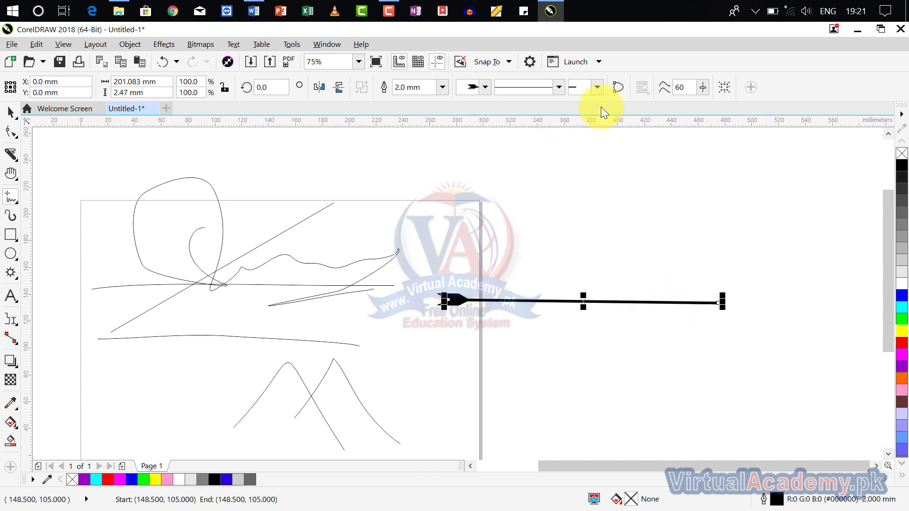
pyautogui.click(597, 87)
pyautogui.click(579, 149)
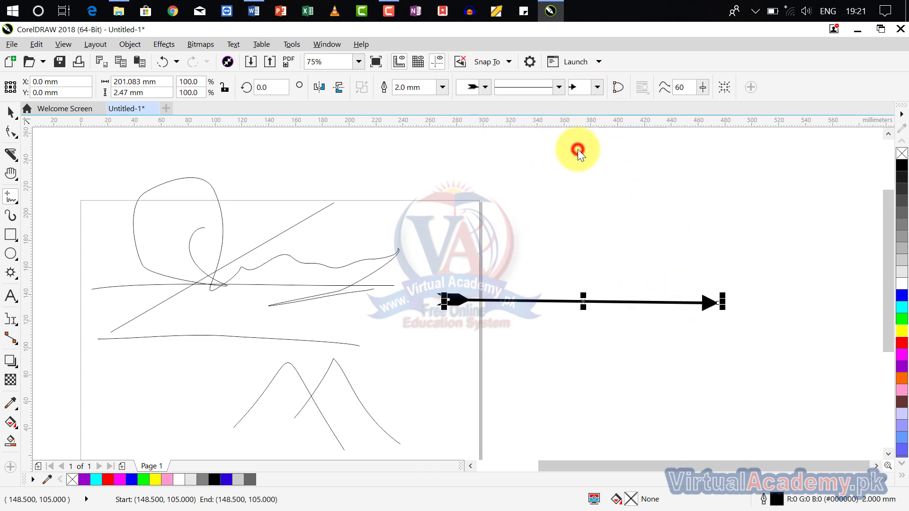
# Apply the solid line style to the arrow and colour its fill and outline red.
pyautogui.click(514, 92)
pyautogui.moveTo(597, 138); pyautogui.dragTo(616, 164)
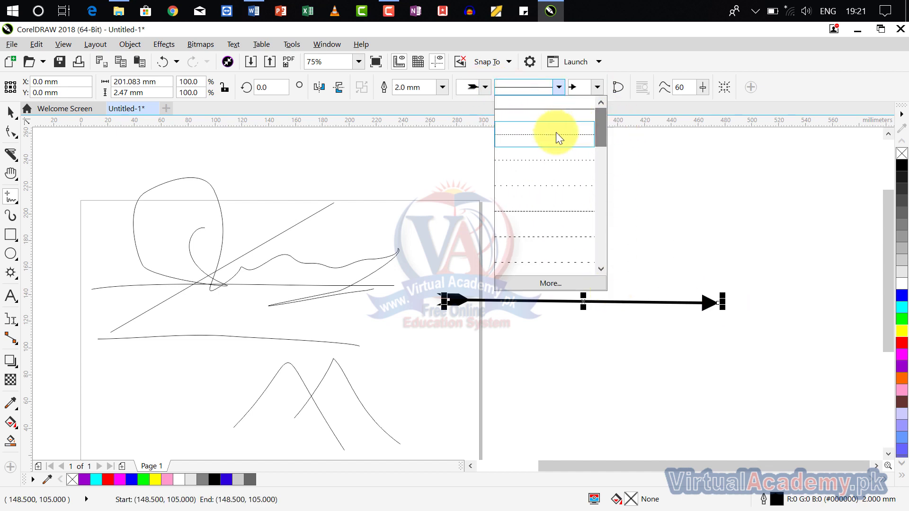
pyautogui.click(552, 117)
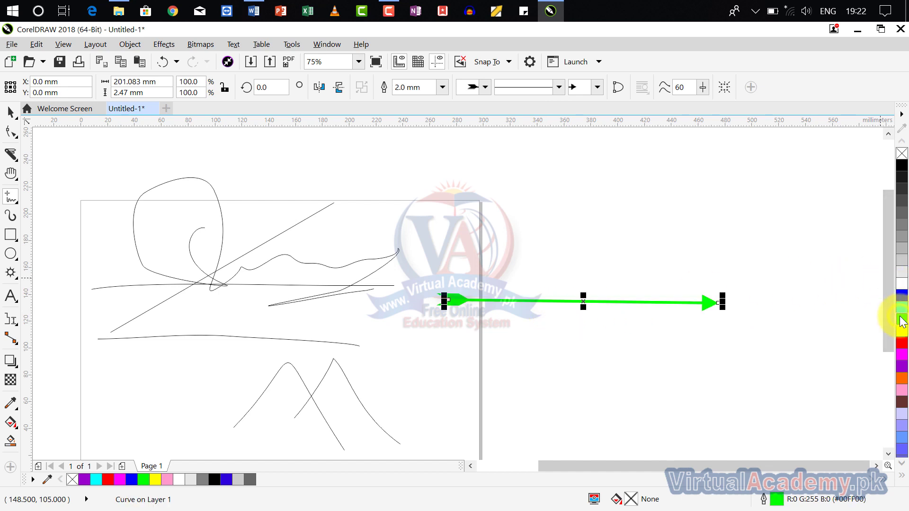
pyautogui.click(902, 345)
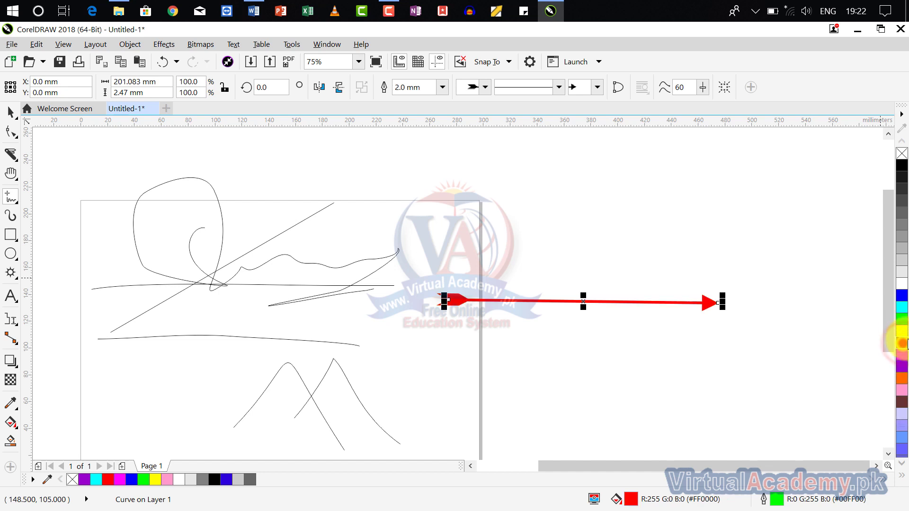
pyautogui.scroll(2, 608, 305)
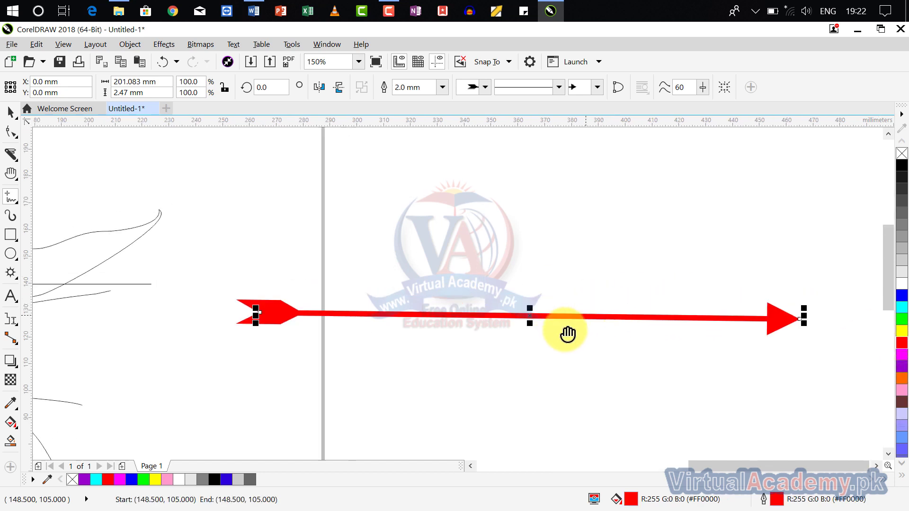
pyautogui.scroll(-2, 526, 327)
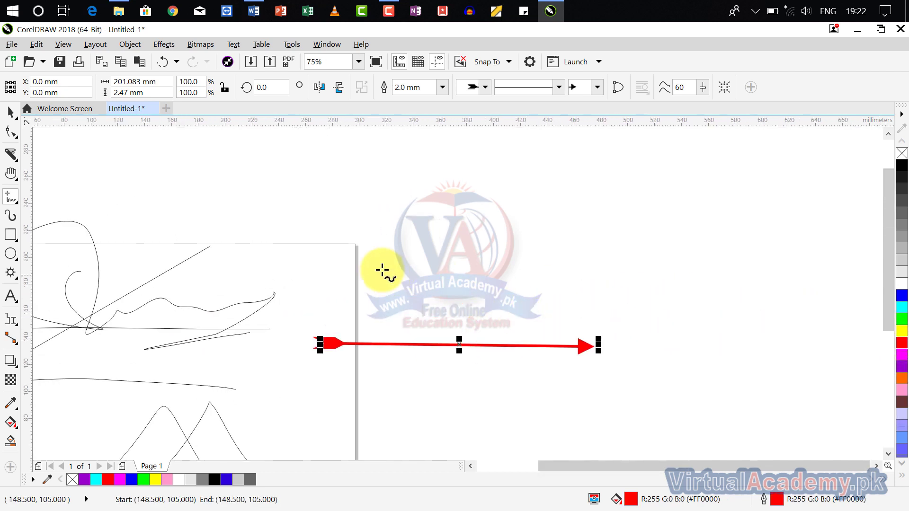
# Draw a short slanted line and two overlapping peak-shaped Freehand curves above the red arrow, with nothing left selected.
pyautogui.click(317, 292)
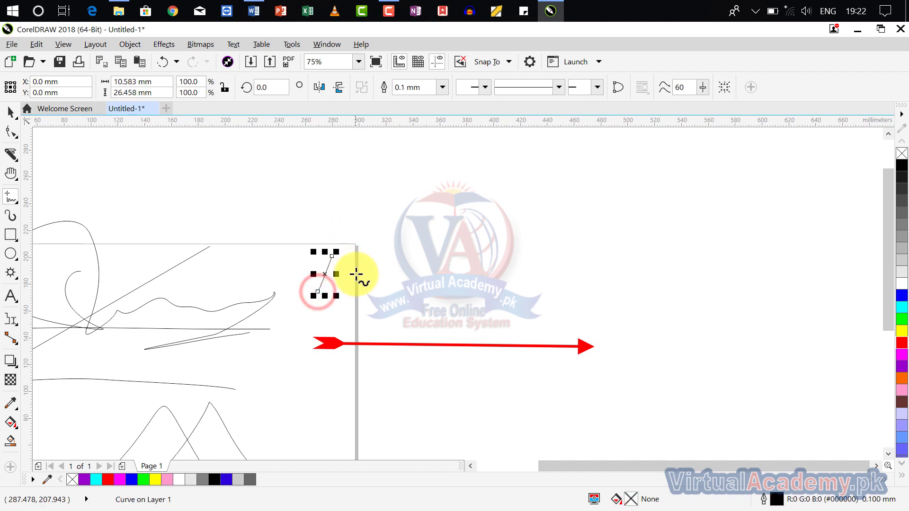
pyautogui.moveTo(357, 273)
pyautogui.mouseDown()
pyautogui.moveTo(460, 165)
pyautogui.moveTo(545, 272)
pyautogui.moveTo(537, 209)
pyautogui.moveTo(570, 185)
pyautogui.moveTo(721, 294)
pyautogui.mouseUp()
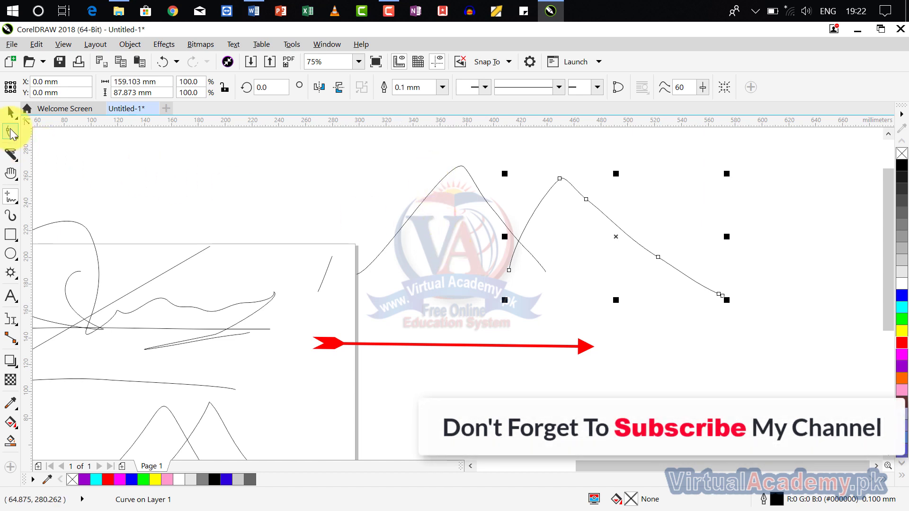
pyautogui.click(457, 296)
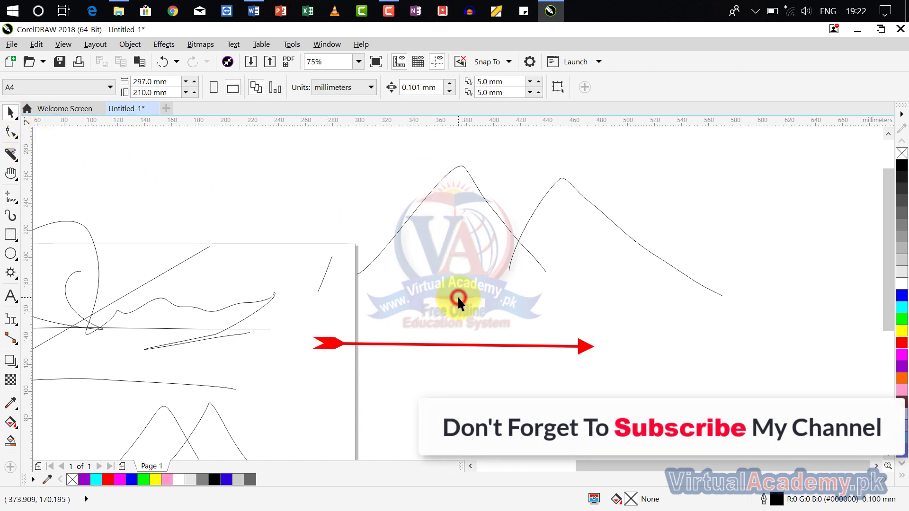
# Set the document's default outline width for Graphic objects to 3.0 mm with the Freehand tool.
pyautogui.click(14, 205)
pyautogui.click(56, 204)
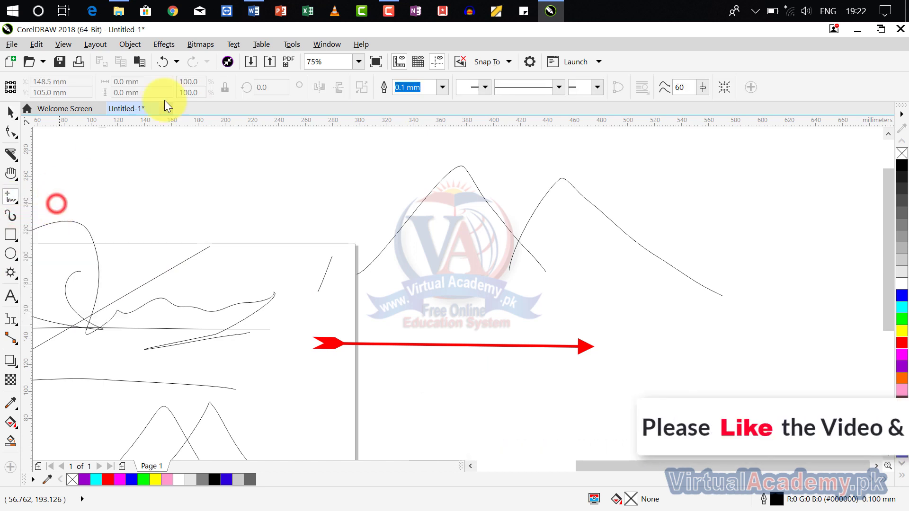
pyautogui.click(441, 87)
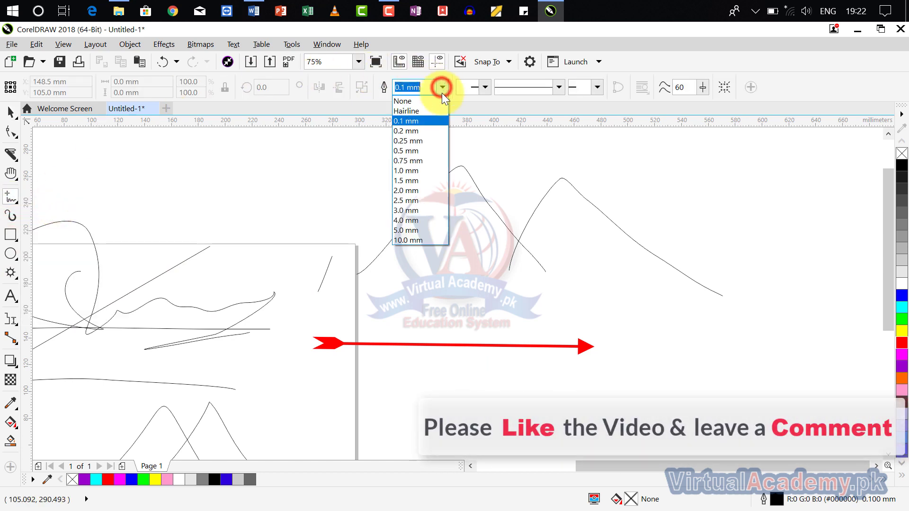
pyautogui.click(433, 210)
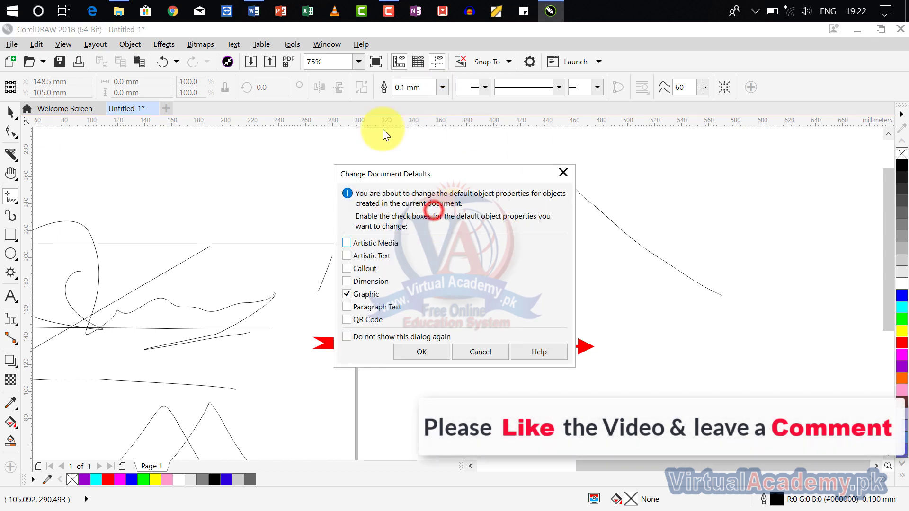
pyautogui.click(432, 352)
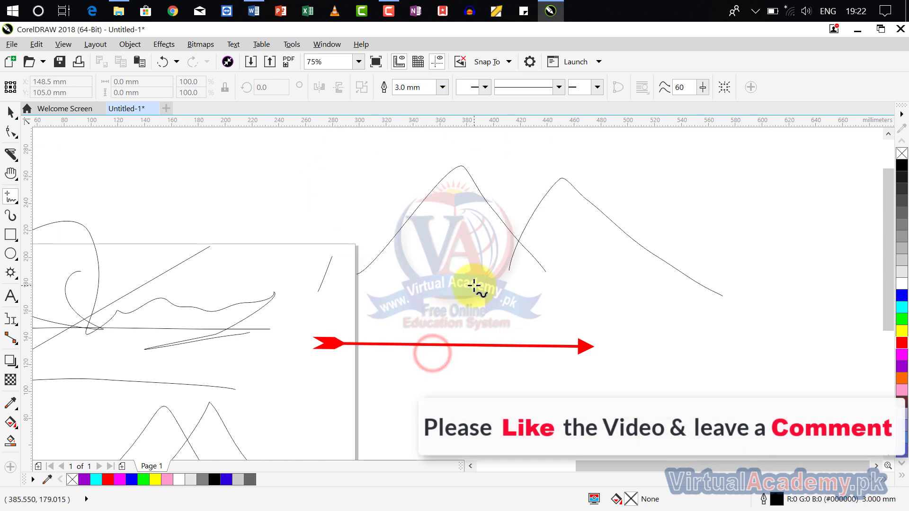
# Draw three overlapping thick peaks with the Freehand tool, plus a slanted curve below them about 172 mm wide and 79 mm high.
pyautogui.moveTo(467, 305); pyautogui.dragTo(359, 338)
pyautogui.moveTo(392, 304)
pyautogui.mouseDown()
pyautogui.moveTo(485, 194)
pyautogui.moveTo(586, 316)
pyautogui.mouseUp()
pyautogui.moveTo(532, 296)
pyautogui.mouseDown()
pyautogui.moveTo(603, 212)
pyautogui.moveTo(682, 246)
pyautogui.moveTo(740, 319)
pyautogui.mouseUp()
pyautogui.moveTo(692, 290)
pyautogui.mouseDown()
pyautogui.moveTo(750, 197)
pyautogui.moveTo(840, 329)
pyautogui.mouseUp()
pyautogui.scroll(-2, 788, 275)
pyautogui.scroll(-1, 763, 254)
pyautogui.moveTo(756, 274); pyautogui.dragTo(639, 328)
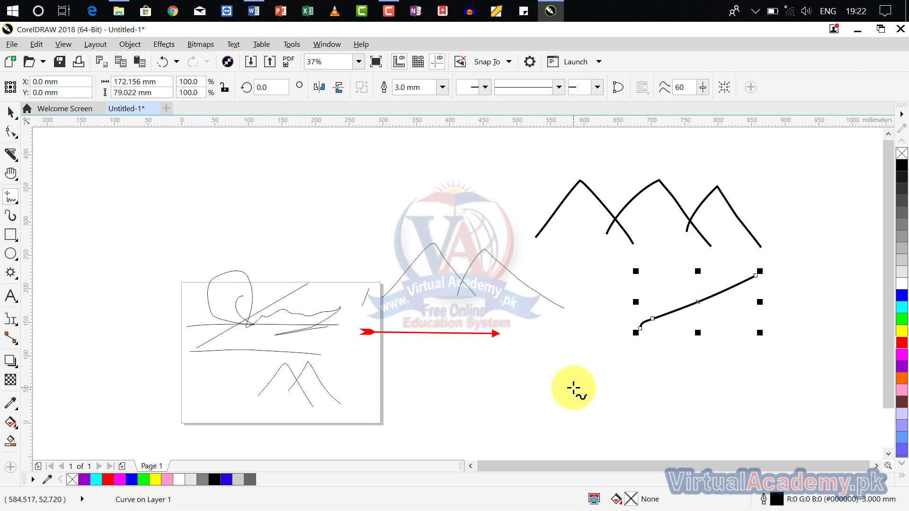
pyautogui.scroll(-1, 578, 385)
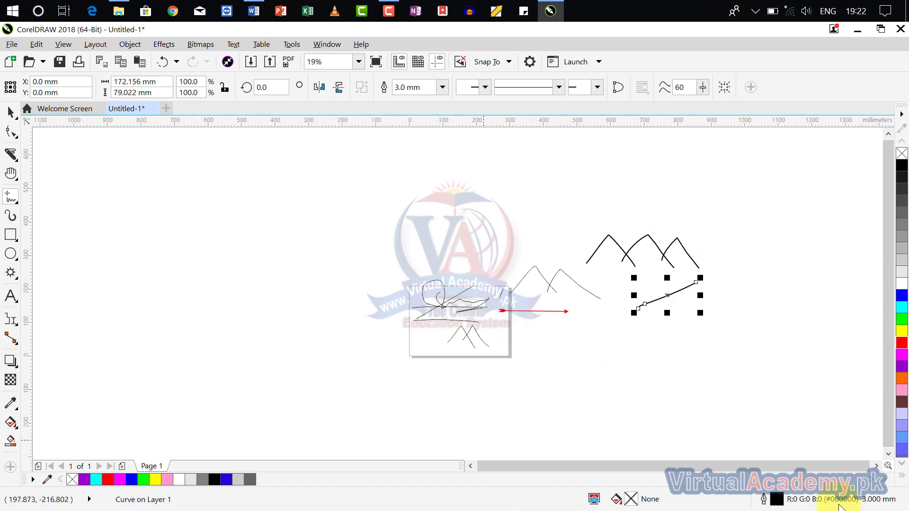
# Set the outline width of the slanted curve below the three thick peaks to 0.1 mm.
pyautogui.moveTo(488, 256); pyautogui.dragTo(761, 308)
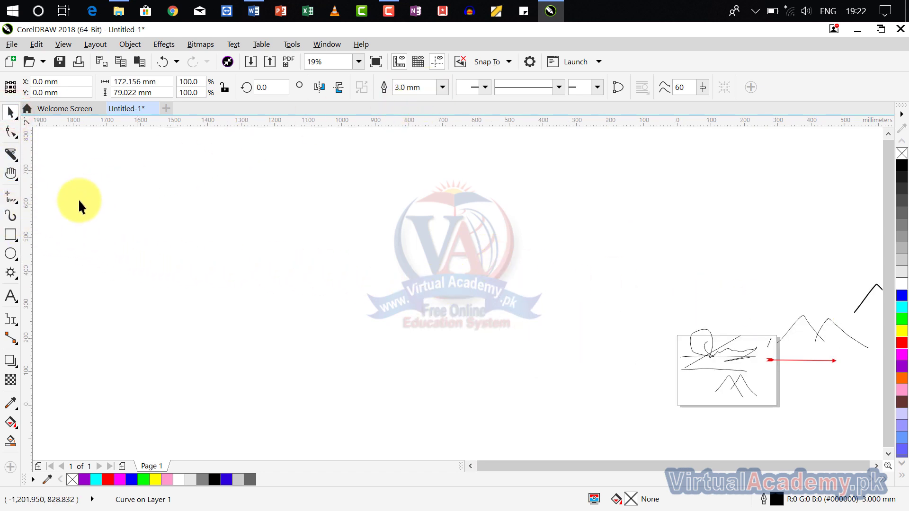
pyautogui.click(13, 196)
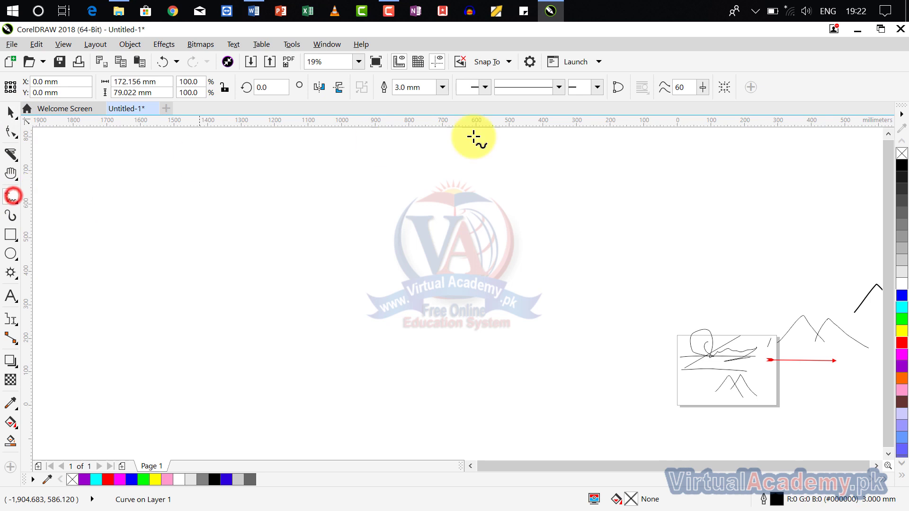
pyautogui.click(443, 87)
pyautogui.click(408, 118)
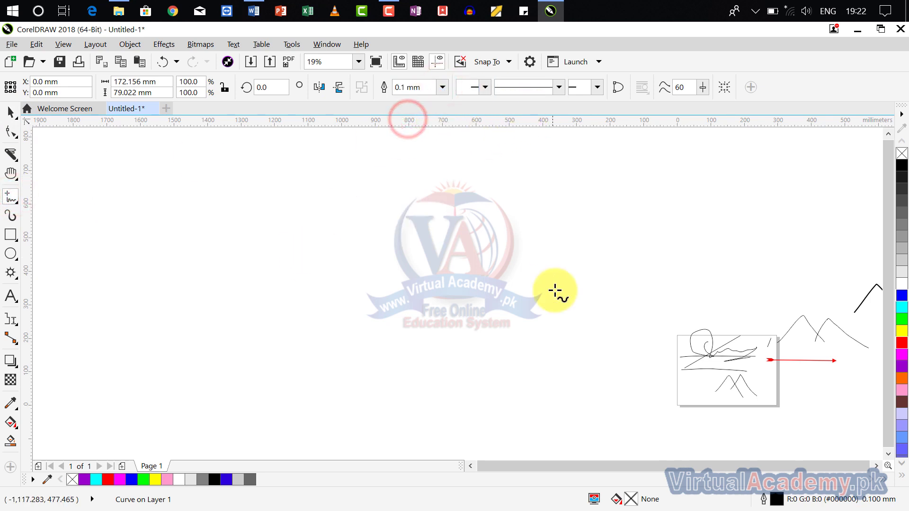
pyautogui.moveTo(555, 290); pyautogui.dragTo(385, 357)
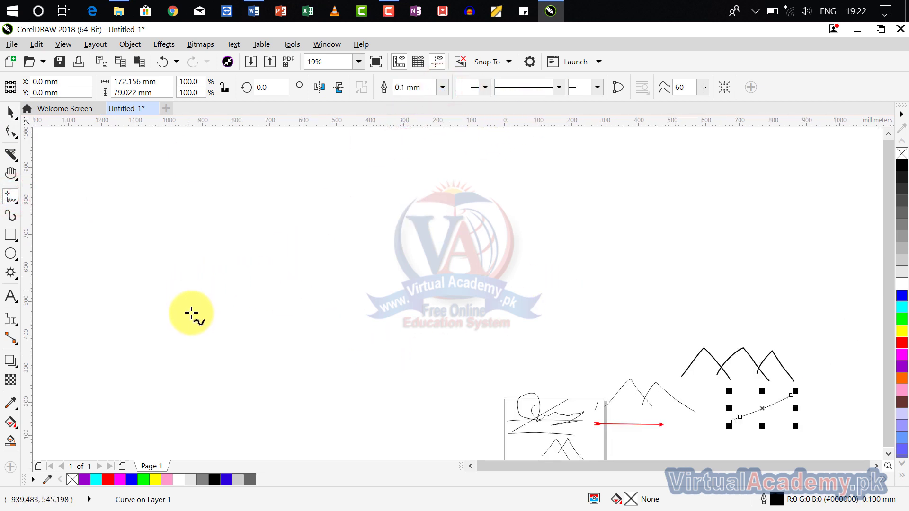
pyautogui.moveTo(539, 371); pyautogui.dragTo(500, 270)
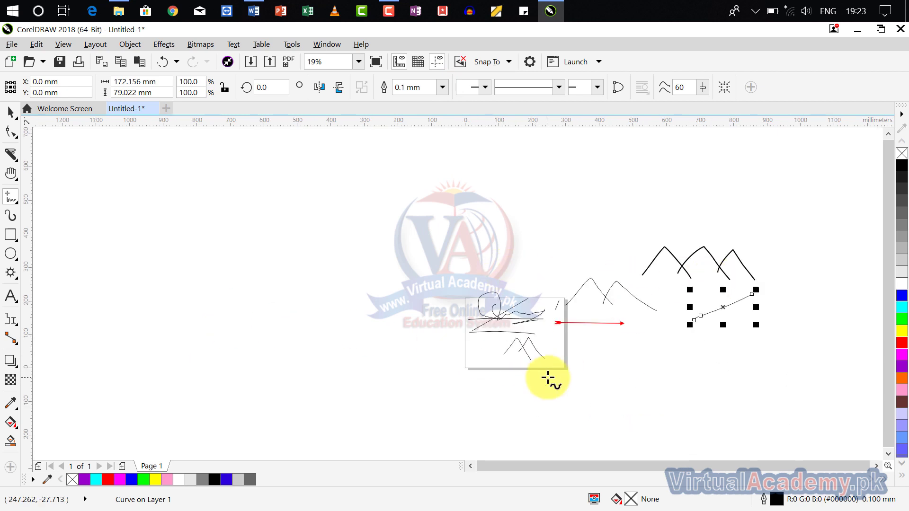
# Delete all the practice curves and lines from the document.
pyautogui.hotkey('ctrl', 'a')
pyautogui.press('Delete')
pyautogui.scroll(6, 502, 314)
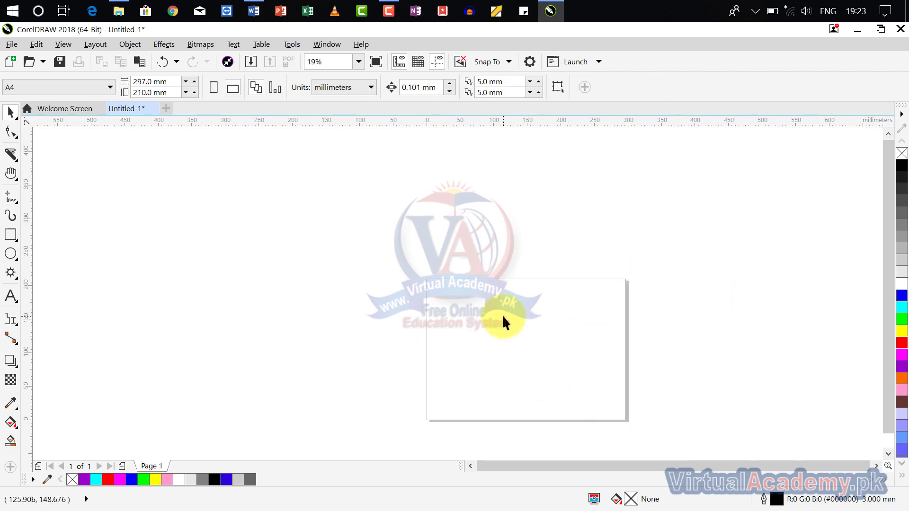
# Draw a thick peak about 120 mm wide and 66 mm high with the Freehand tool, and delete it.
pyautogui.click(9, 201)
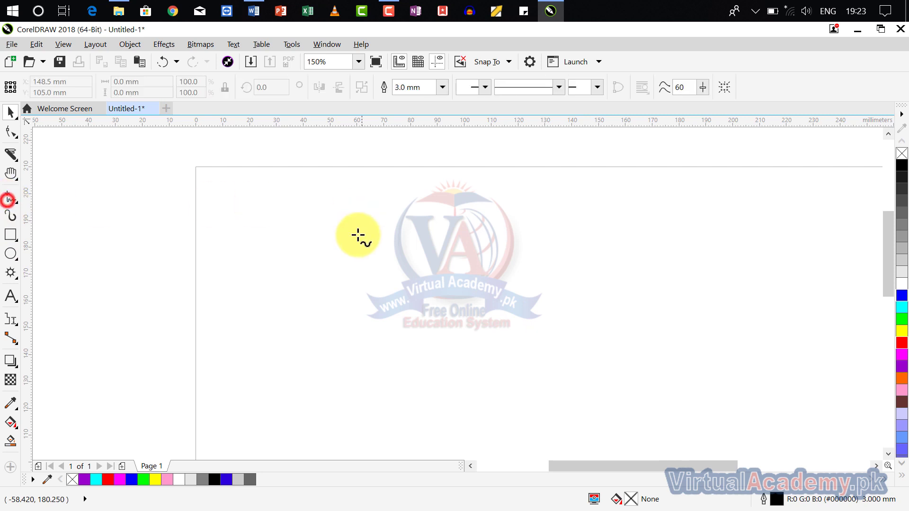
pyautogui.click(204, 331)
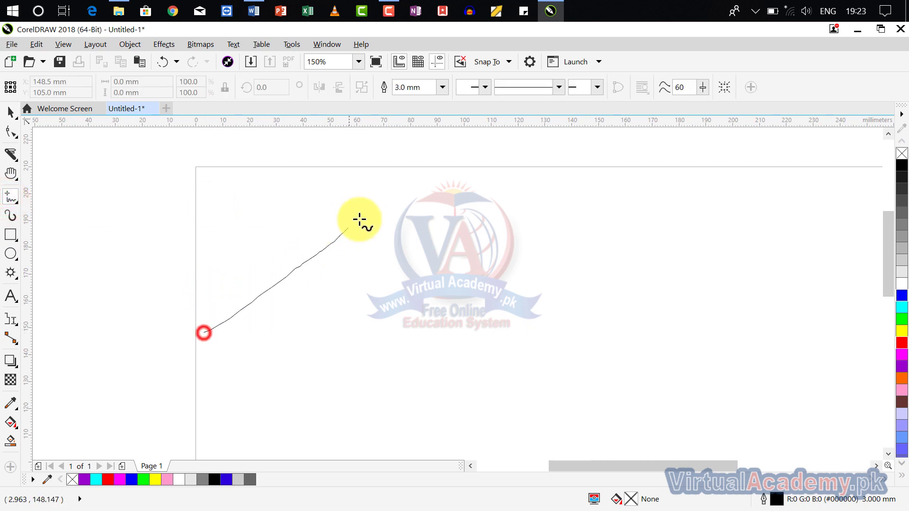
pyautogui.doubleClick(381, 195)
pyautogui.click(524, 374)
pyautogui.scroll(-2, 549, 364)
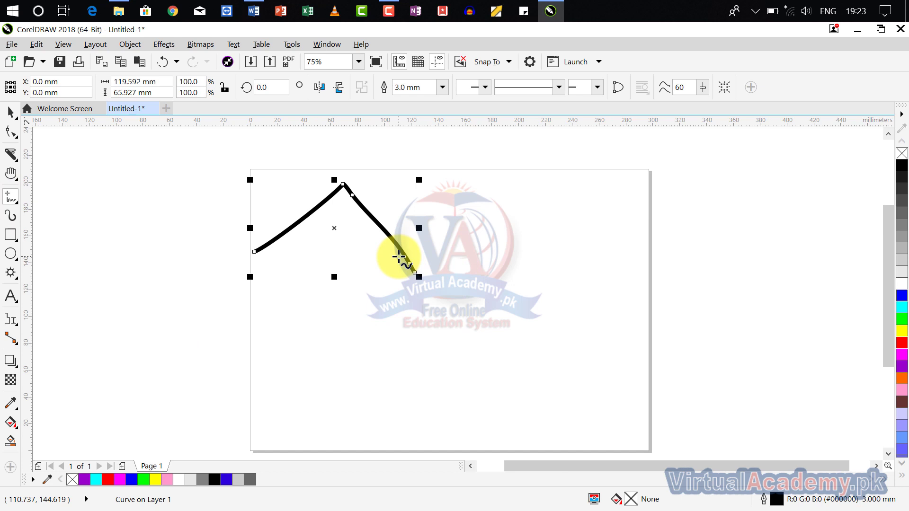
pyautogui.press('Delete')
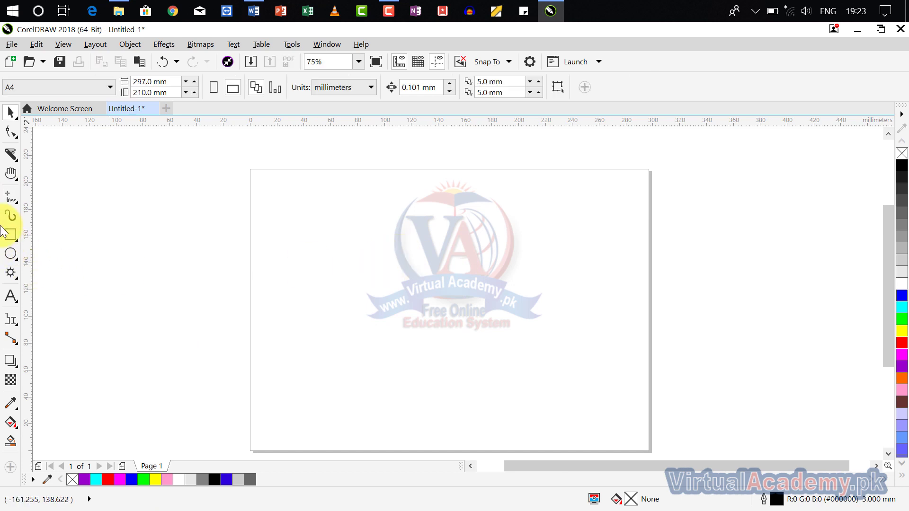
# Set the document's default outline width to 0.1 mm with the Freehand tool active and nothing selected.
pyautogui.click(6, 201)
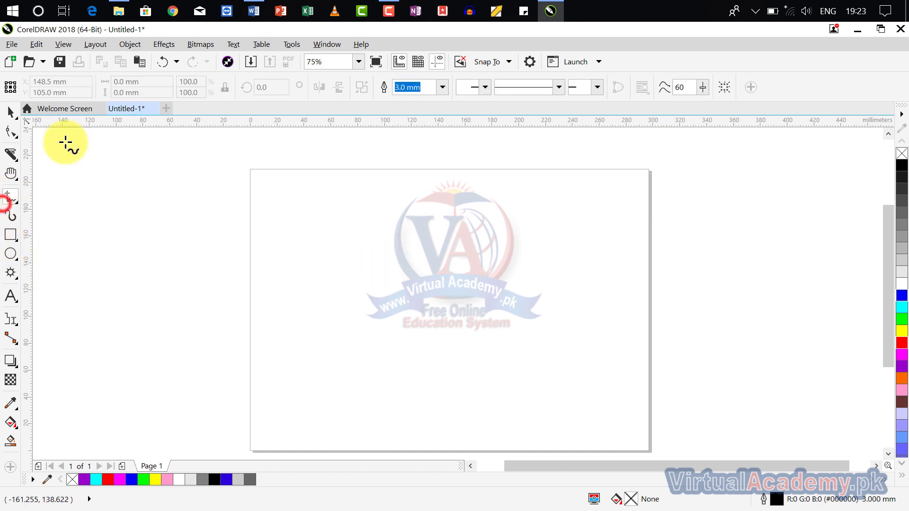
pyautogui.click(442, 87)
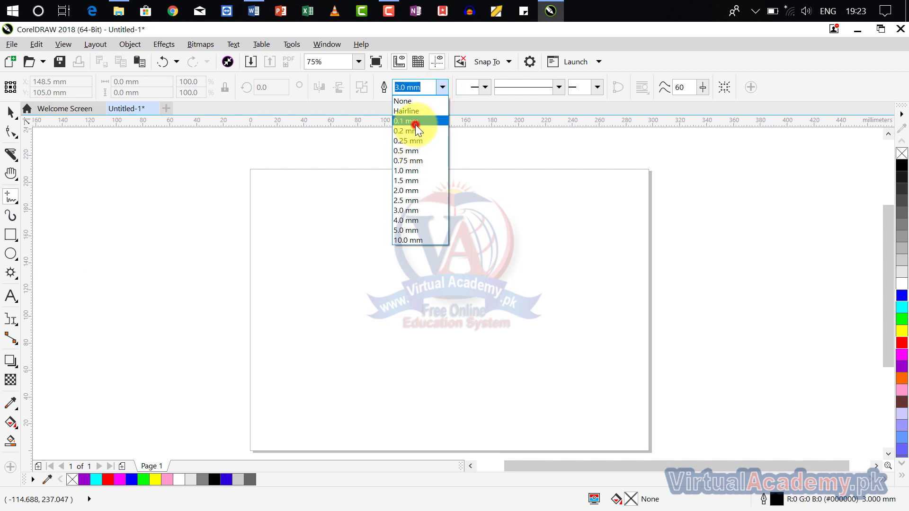
pyautogui.click(415, 125)
pyautogui.click(427, 350)
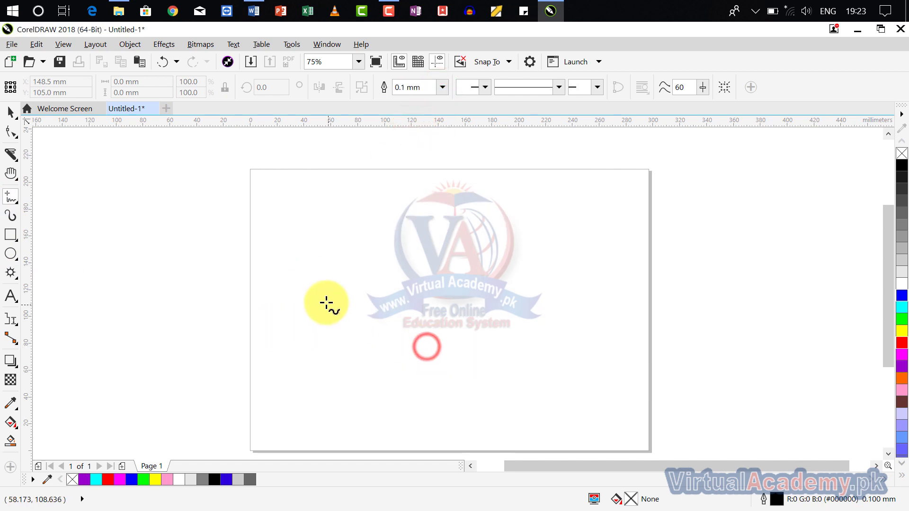
# Draw four overlapping mountain peaks with the Freehand tool, plus a wavy ground line about 306 mm wide across their base.
pyautogui.moveTo(265, 273)
pyautogui.mouseDown()
pyautogui.moveTo(337, 181)
pyautogui.moveTo(418, 282)
pyautogui.mouseUp()
pyautogui.moveTo(376, 262)
pyautogui.mouseDown()
pyautogui.moveTo(407, 215)
pyautogui.moveTo(472, 249)
pyautogui.moveTo(500, 287)
pyautogui.moveTo(521, 237)
pyautogui.moveTo(580, 244)
pyautogui.moveTo(642, 322)
pyautogui.mouseUp()
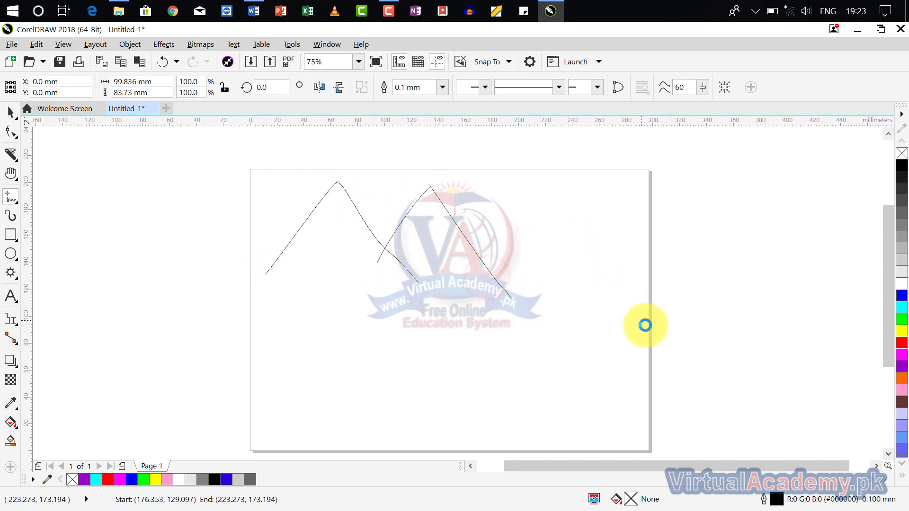
pyautogui.moveTo(604, 284)
pyautogui.mouseDown()
pyautogui.moveTo(624, 258)
pyautogui.moveTo(658, 290)
pyautogui.mouseUp()
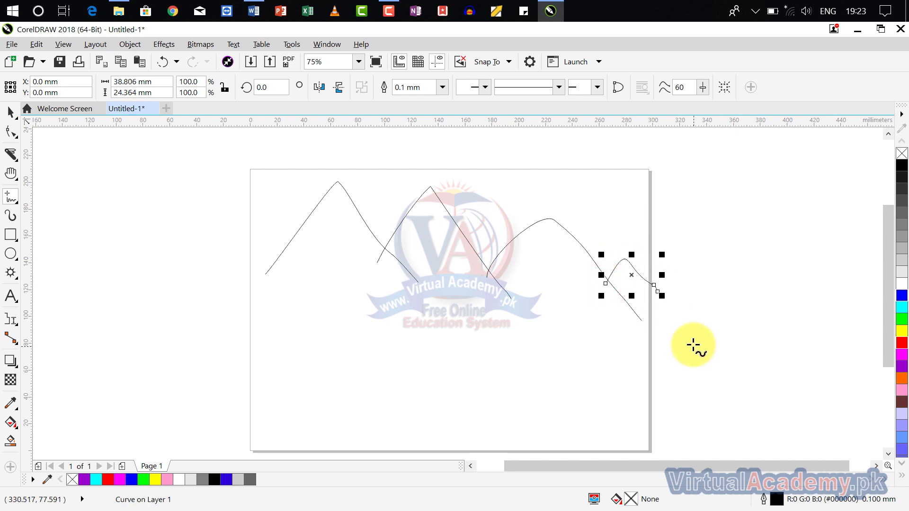
pyautogui.moveTo(255, 283)
pyautogui.mouseDown()
pyautogui.moveTo(329, 277)
pyautogui.moveTo(422, 291)
pyautogui.moveTo(665, 300)
pyautogui.mouseUp()
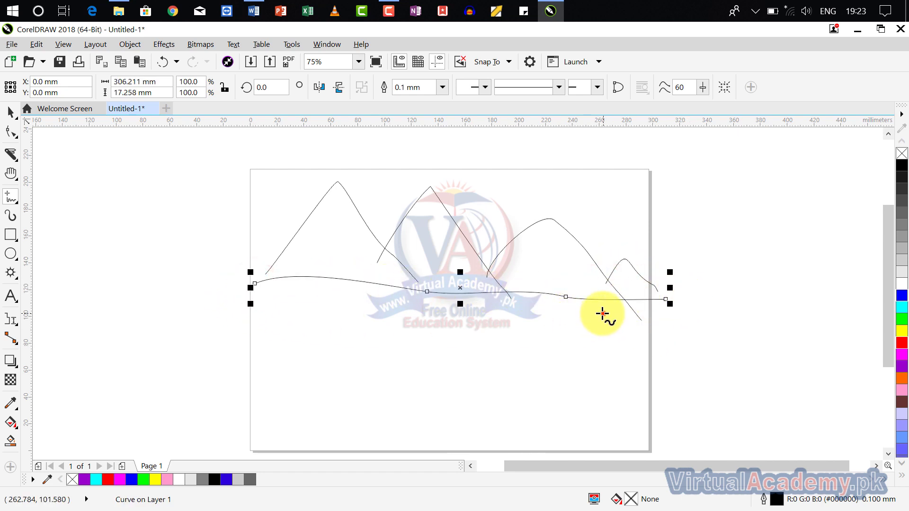
# Draw two winding freehand river banks below the ground line, about 188 by 126 mm and 127 by 179 mm.
pyautogui.moveTo(602, 313)
pyautogui.mouseDown()
pyautogui.moveTo(578, 354)
pyautogui.moveTo(371, 457)
pyautogui.mouseUp()
pyautogui.moveTo(501, 386); pyautogui.dragTo(477, 292)
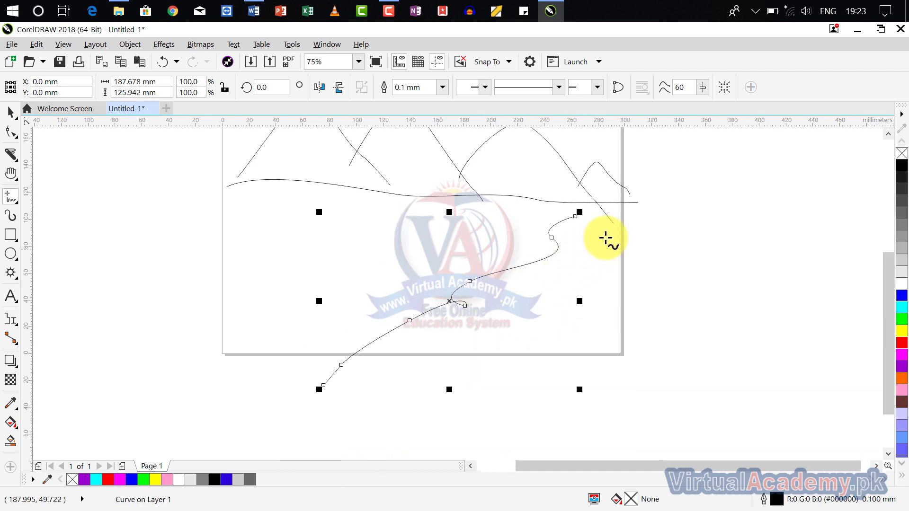
pyautogui.moveTo(611, 232)
pyautogui.mouseDown()
pyautogui.moveTo(544, 277)
pyautogui.moveTo(441, 472)
pyautogui.mouseUp()
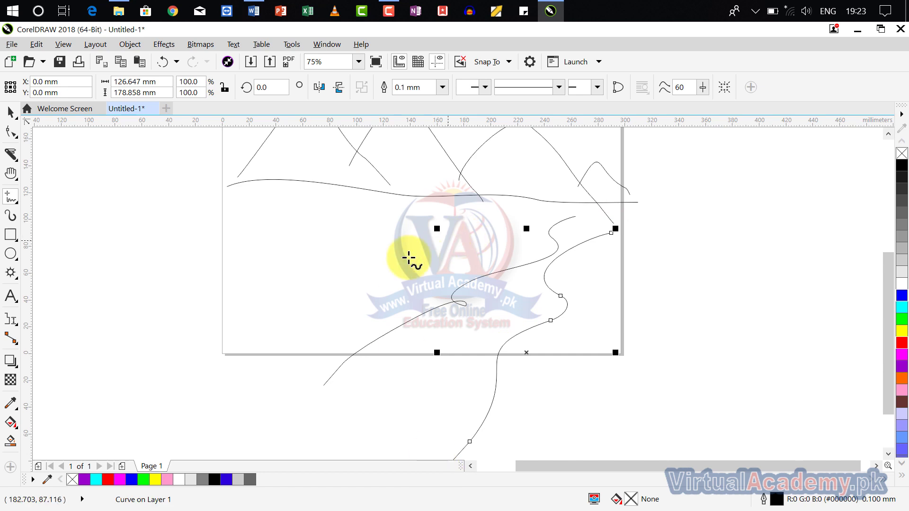
# Sketch a hut beside the river with freehand strokes for its gable, long roof, walls and roof divisions.
pyautogui.moveTo(295, 218)
pyautogui.mouseDown()
pyautogui.moveTo(268, 259)
pyautogui.moveTo(290, 220)
pyautogui.moveTo(335, 294)
pyautogui.mouseUp()
pyautogui.moveTo(294, 223)
pyautogui.mouseDown()
pyautogui.moveTo(496, 234)
pyautogui.moveTo(502, 251)
pyautogui.mouseUp()
pyautogui.moveTo(275, 267); pyautogui.dragTo(509, 264)
pyautogui.moveTo(266, 271)
pyautogui.mouseDown()
pyautogui.moveTo(273, 330)
pyautogui.moveTo(324, 342)
pyautogui.moveTo(472, 316)
pyautogui.mouseUp()
pyautogui.click(316, 269)
pyautogui.click(323, 342)
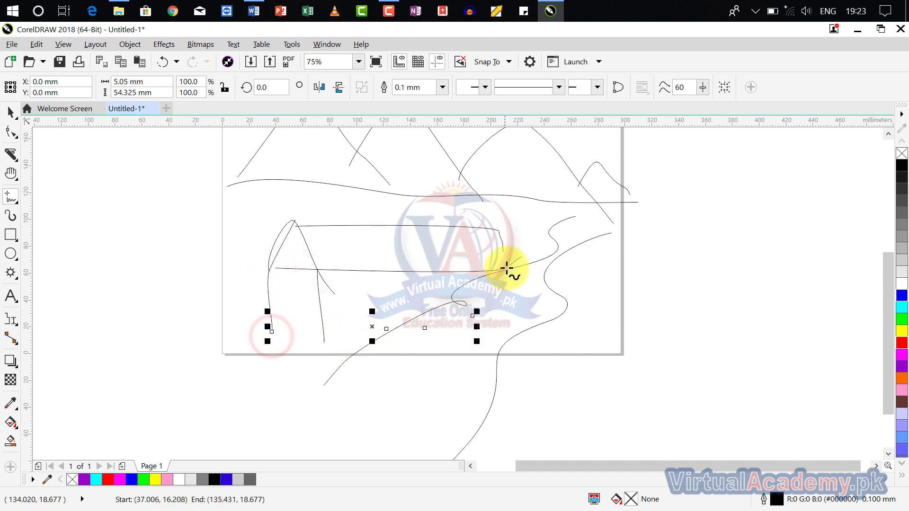
pyautogui.moveTo(507, 260)
pyautogui.mouseDown()
pyautogui.moveTo(454, 351)
pyautogui.moveTo(429, 364)
pyautogui.mouseUp()
pyautogui.moveTo(363, 230); pyautogui.dragTo(369, 263)
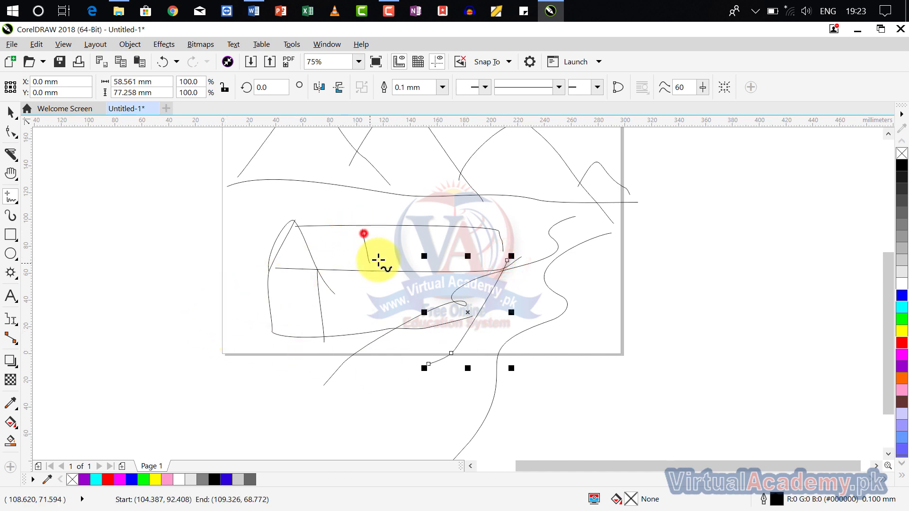
pyautogui.moveTo(412, 225); pyautogui.dragTo(439, 288)
# Draw a freehand arc about 42 mm wide and 14 mm high between the second and third mountain peaks.
pyautogui.scroll(-1, 598, 372)
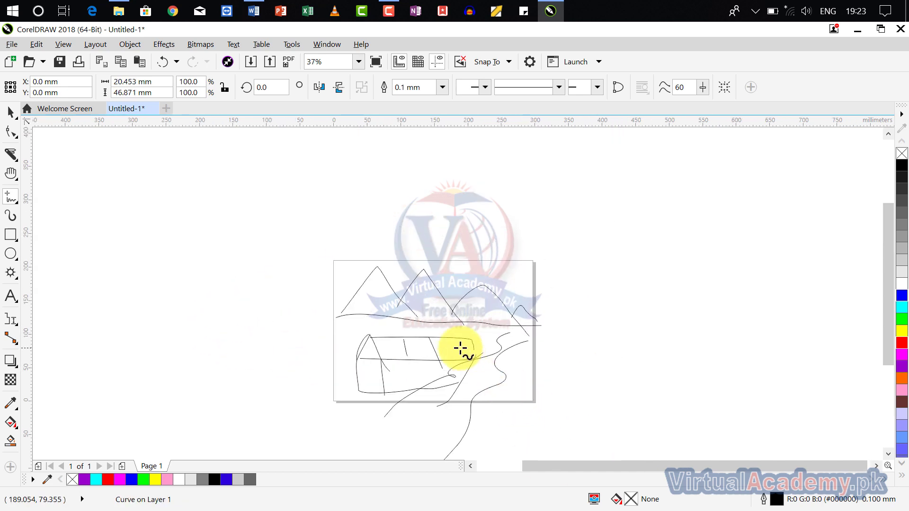
pyautogui.scroll(2, 462, 351)
pyautogui.scroll(-1, 440, 224)
pyautogui.scroll(1, 382, 300)
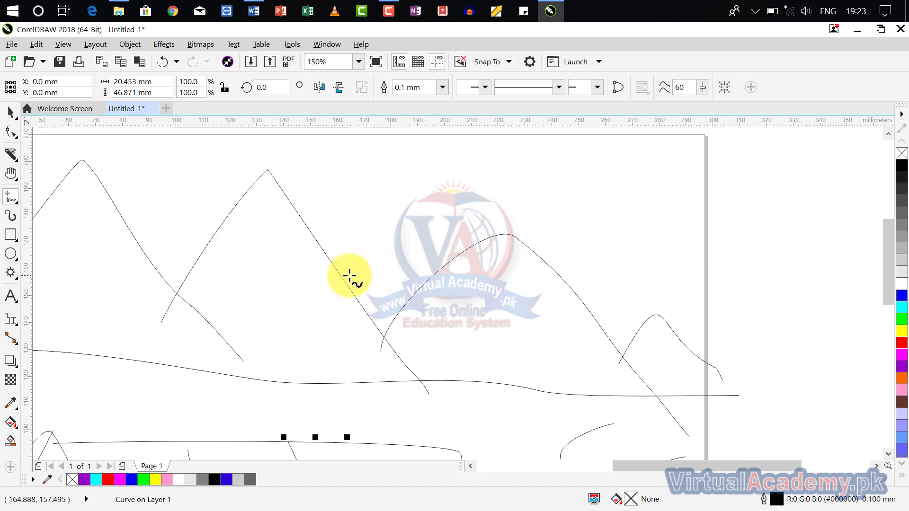
pyautogui.moveTo(344, 277)
pyautogui.mouseDown()
pyautogui.moveTo(376, 250)
pyautogui.moveTo(420, 243)
pyautogui.moveTo(455, 260)
pyautogui.mouseUp()
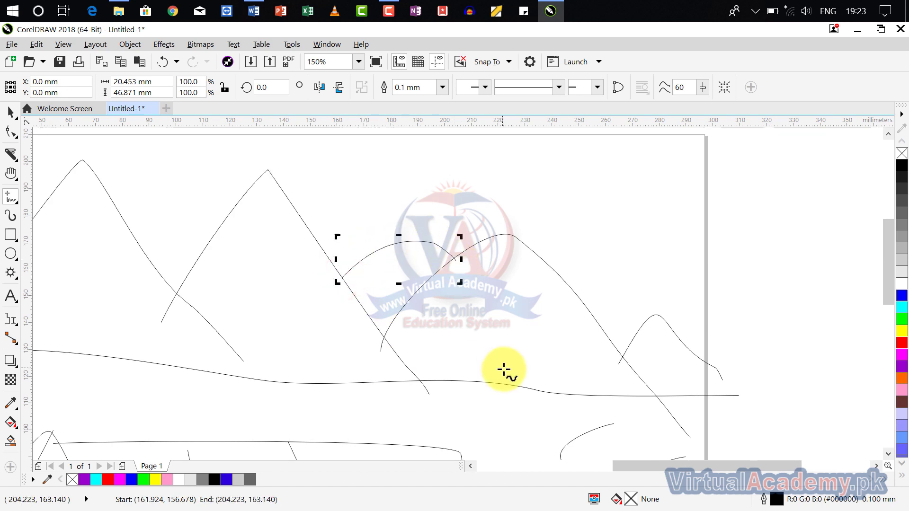
# Delete all the curves of the landscape sketch from the document.
pyautogui.scroll(-2, 481, 248)
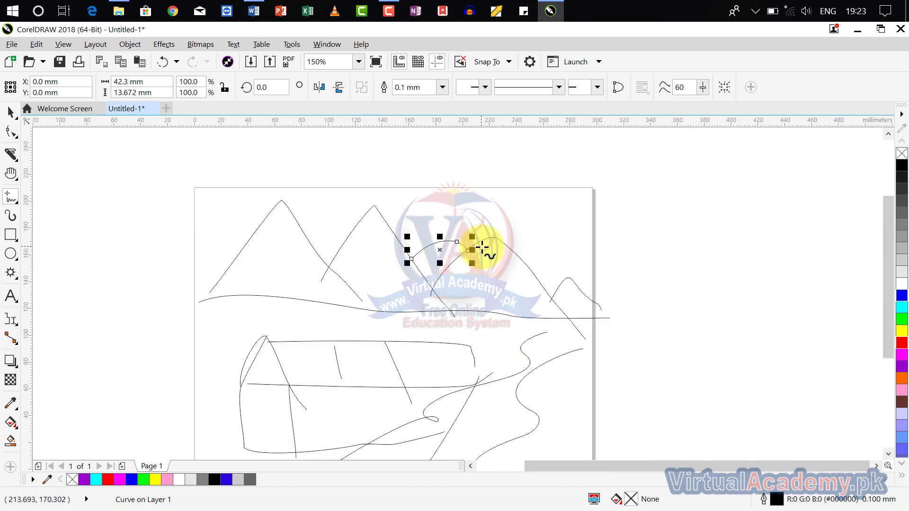
pyautogui.scroll(-1, 464, 319)
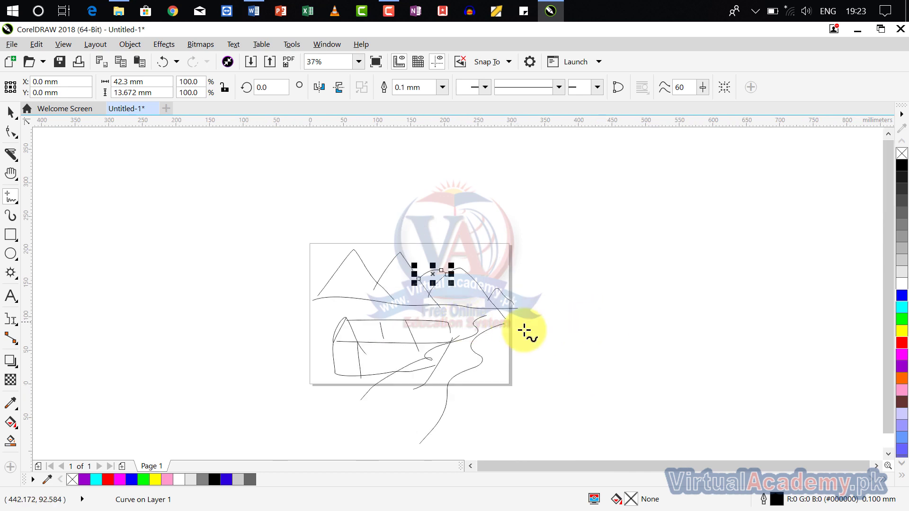
pyautogui.hotkey('ctrl', 'a')
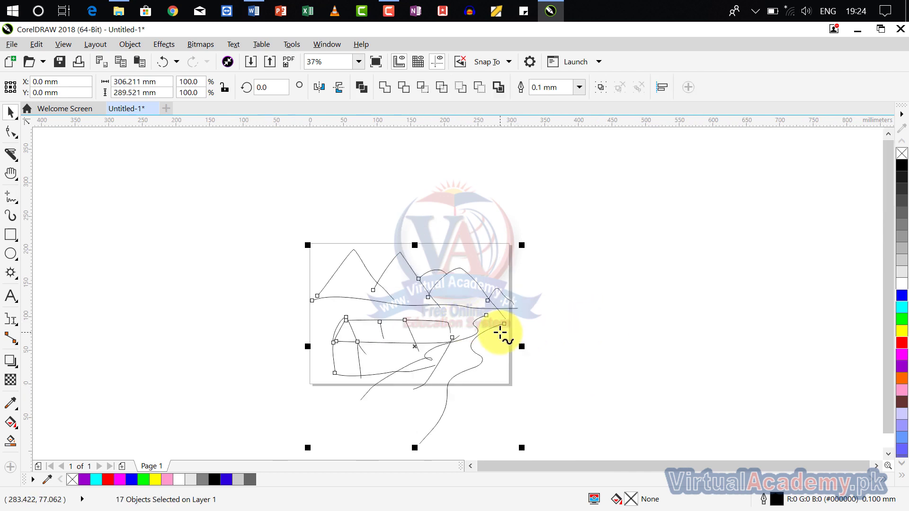
pyautogui.press('Delete')
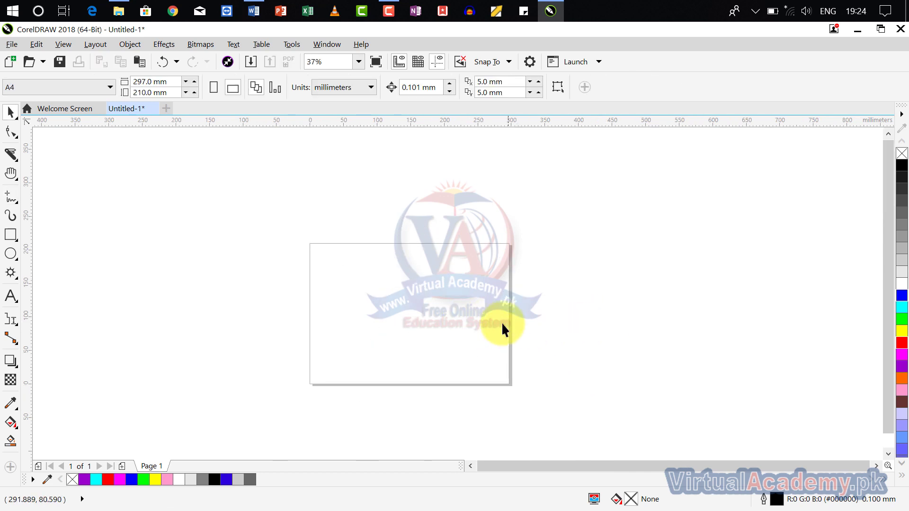
# Draw a near-horizontal 2-point line about 145 mm long, and a slanted one about 137 by 65 mm rising from it.
pyautogui.click(7, 198)
pyautogui.click(74, 212)
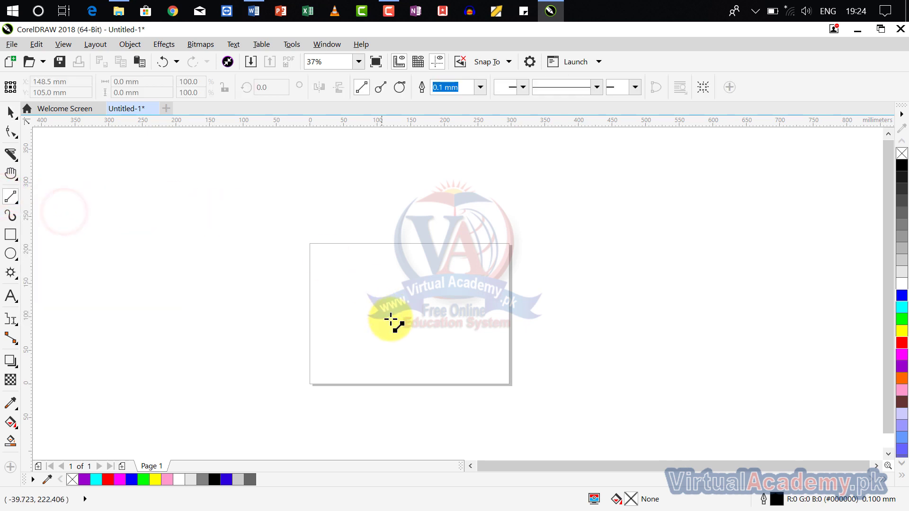
pyautogui.scroll(1, 380, 311)
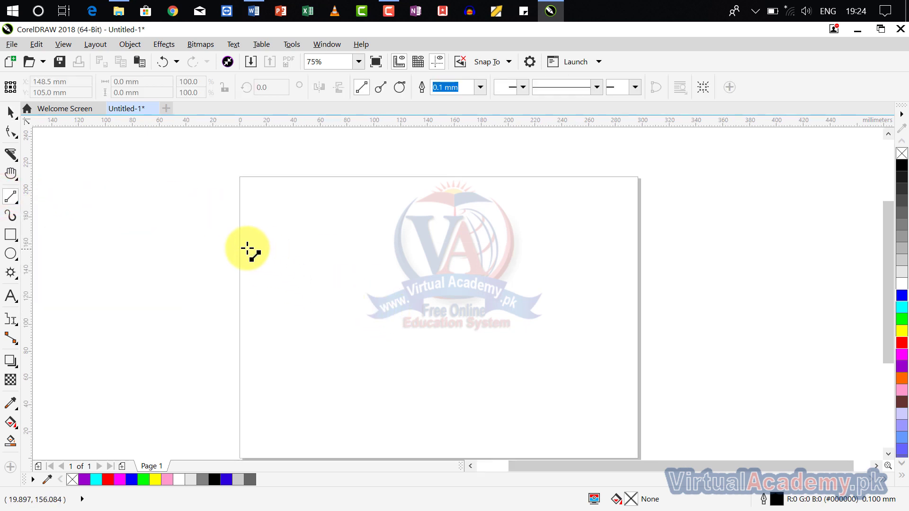
pyautogui.moveTo(249, 248); pyautogui.dragTo(444, 252)
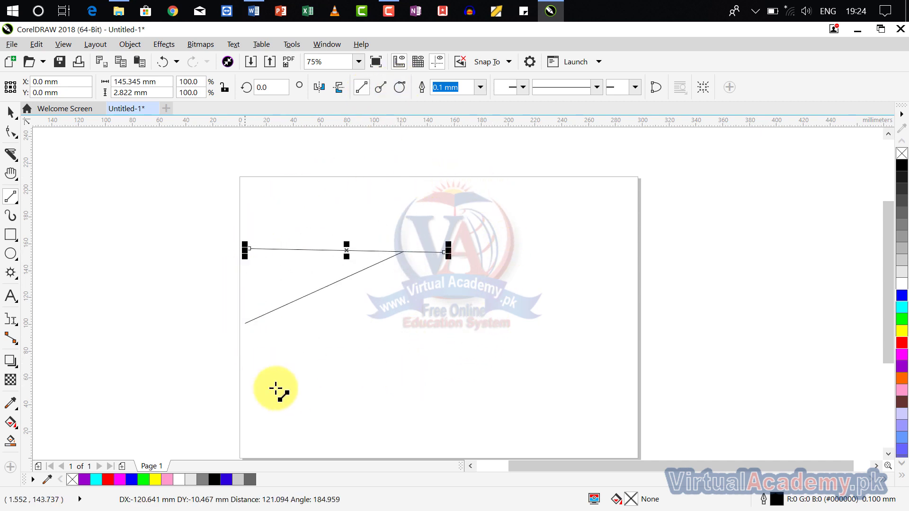
pyautogui.doubleClick(219, 164)
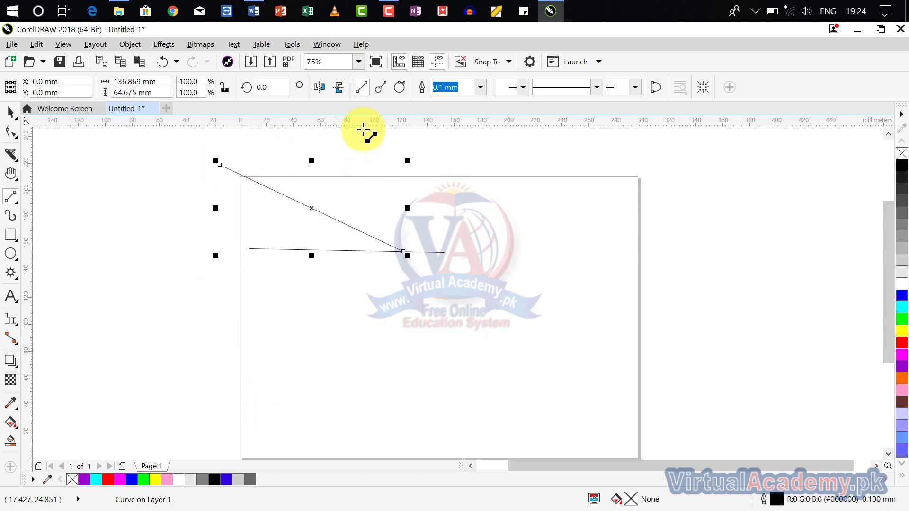
# Draw a perpendicular 2-point line downward from the near-horizontal line, and delete all the lines.
pyautogui.click(379, 91)
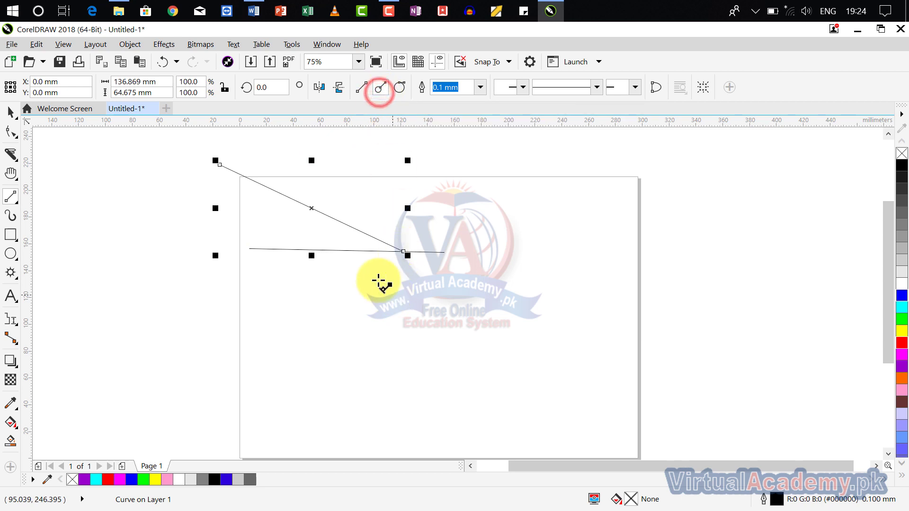
pyautogui.moveTo(380, 252)
pyautogui.mouseDown()
pyautogui.moveTo(331, 259)
pyautogui.moveTo(331, 380)
pyautogui.moveTo(30, 345)
pyautogui.moveTo(248, 306)
pyautogui.moveTo(442, 334)
pyautogui.moveTo(371, 382)
pyautogui.moveTo(386, 370)
pyautogui.moveTo(468, 360)
pyautogui.moveTo(400, 374)
pyautogui.moveTo(335, 418)
pyautogui.moveTo(348, 174)
pyautogui.moveTo(438, 501)
pyautogui.moveTo(245, 302)
pyautogui.moveTo(364, 298)
pyautogui.moveTo(357, 349)
pyautogui.moveTo(197, 278)
pyautogui.moveTo(89, 253)
pyautogui.moveTo(295, 262)
pyautogui.moveTo(660, 360)
pyautogui.moveTo(503, 365)
pyautogui.mouseUp()
pyautogui.moveTo(531, 296); pyautogui.dragTo(385, 441)
pyautogui.hotkey('ctrl', 'a')
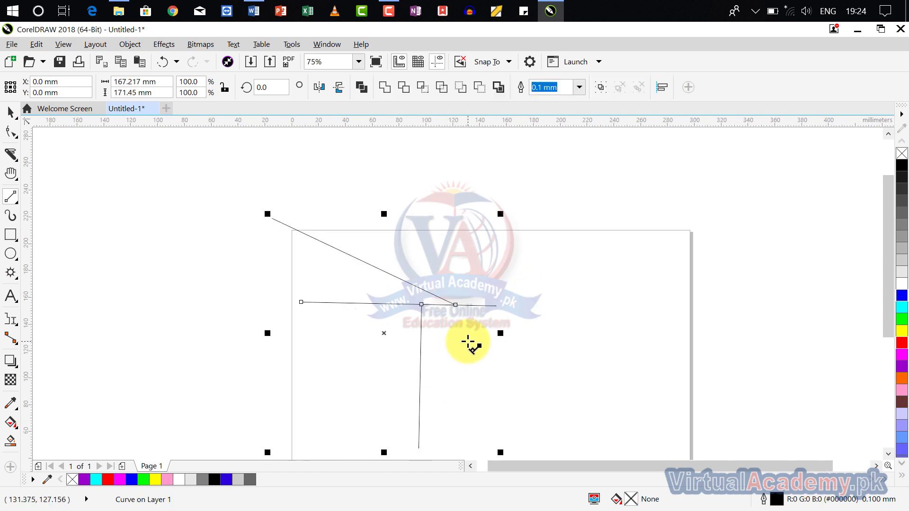
pyautogui.press('Delete')
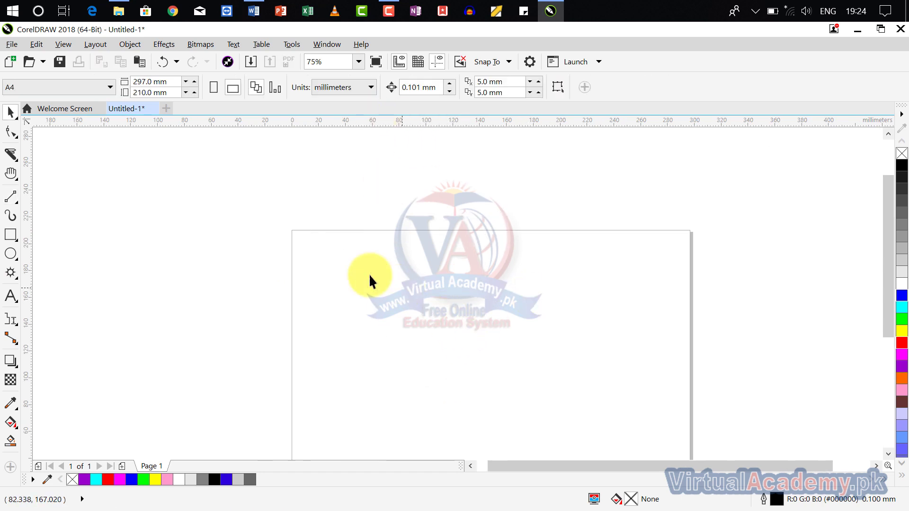
# Draw a circle about 83 mm wide and 84 mm high near the page's upper-right corner with the Ellipse tool.
pyautogui.click(10, 254)
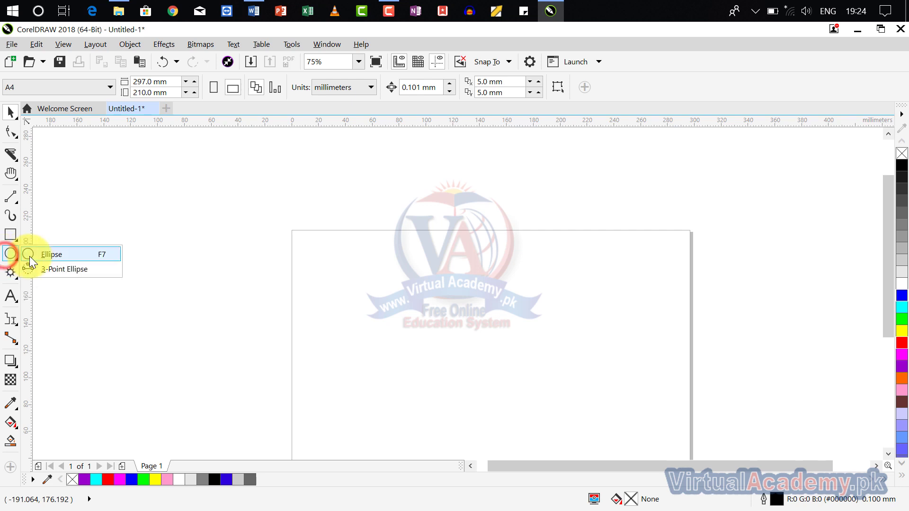
pyautogui.click(35, 254)
pyautogui.moveTo(574, 247); pyautogui.dragTo(685, 357)
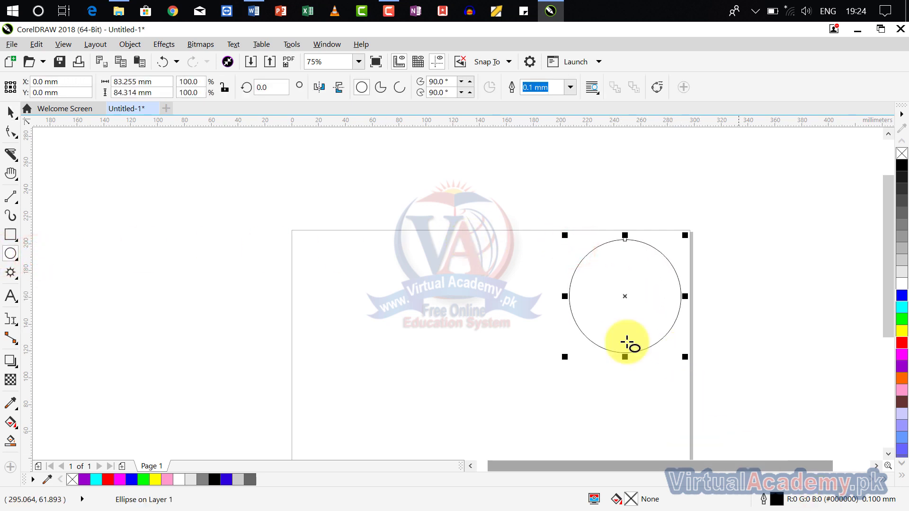
# Draw a plain 2-point line about 179 mm long, nearly horizontal, just above the page.
pyautogui.click(18, 203)
pyautogui.click(76, 211)
pyautogui.moveTo(324, 223)
pyautogui.mouseDown()
pyautogui.moveTo(266, 242)
pyautogui.moveTo(186, 248)
pyautogui.mouseUp()
pyautogui.click(361, 87)
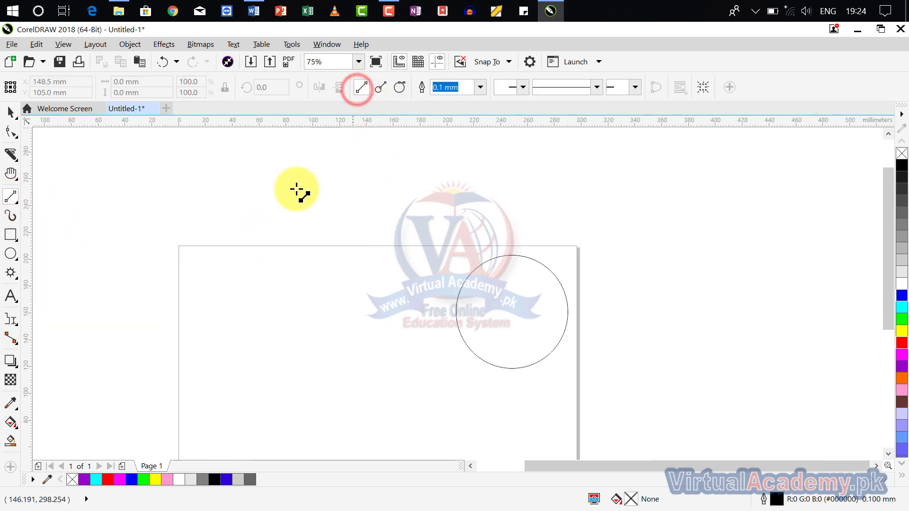
pyautogui.moveTo(228, 211); pyautogui.dragTo(467, 207)
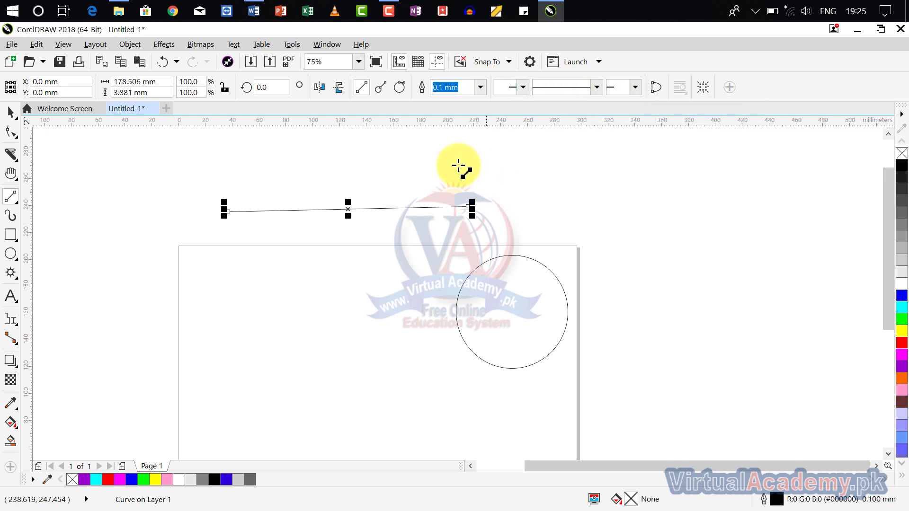
# Draw a perpendicular 2-point line about 163 mm long outward from the circle's right side.
pyautogui.click(381, 88)
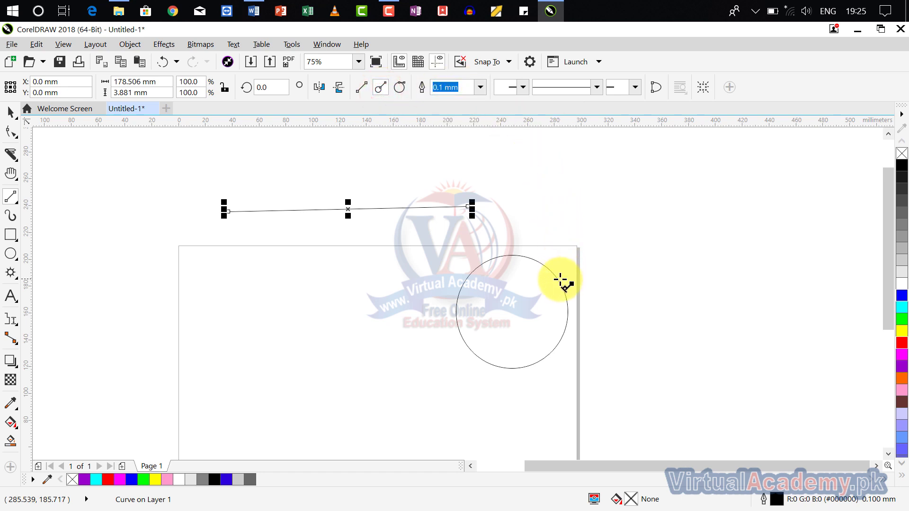
pyautogui.moveTo(558, 282); pyautogui.dragTo(788, 310)
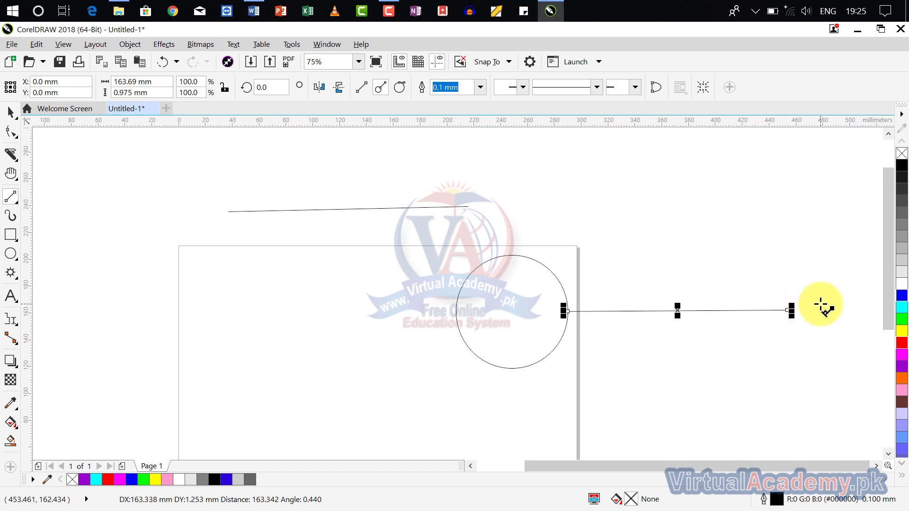
# Draw two tangential 2-point lines, about 197 and 205 mm wide, from the circle's lower and upper edges to the perpendicular line's outer end.
pyautogui.click(402, 86)
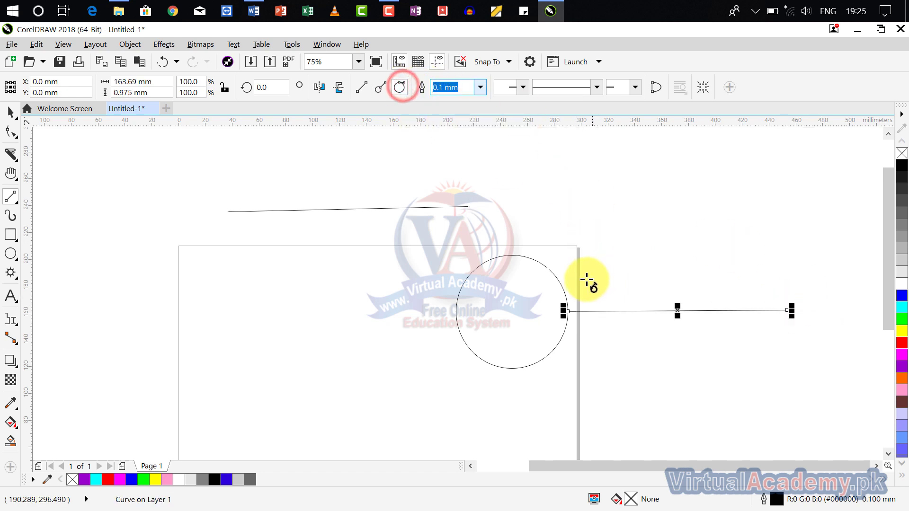
pyautogui.moveTo(543, 258); pyautogui.dragTo(739, 177)
pyautogui.moveTo(652, 146); pyautogui.dragTo(668, 283)
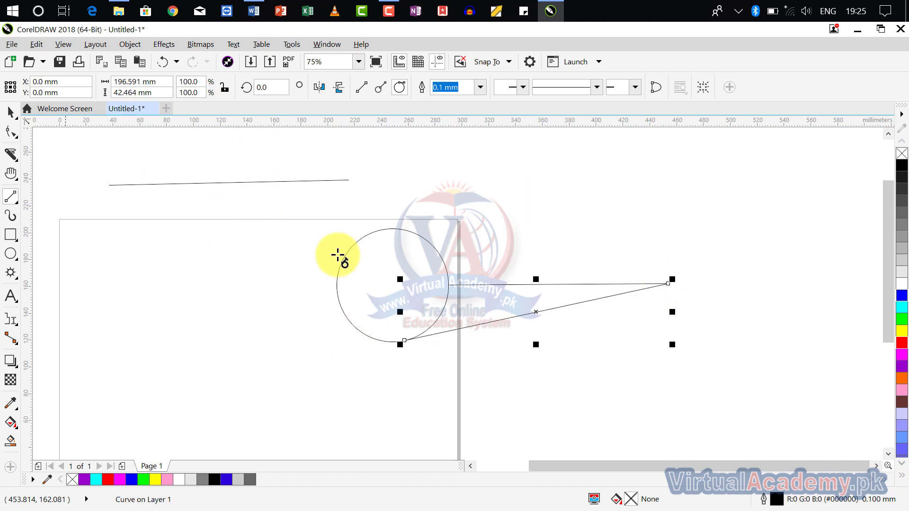
pyautogui.moveTo(394, 227); pyautogui.dragTo(667, 283)
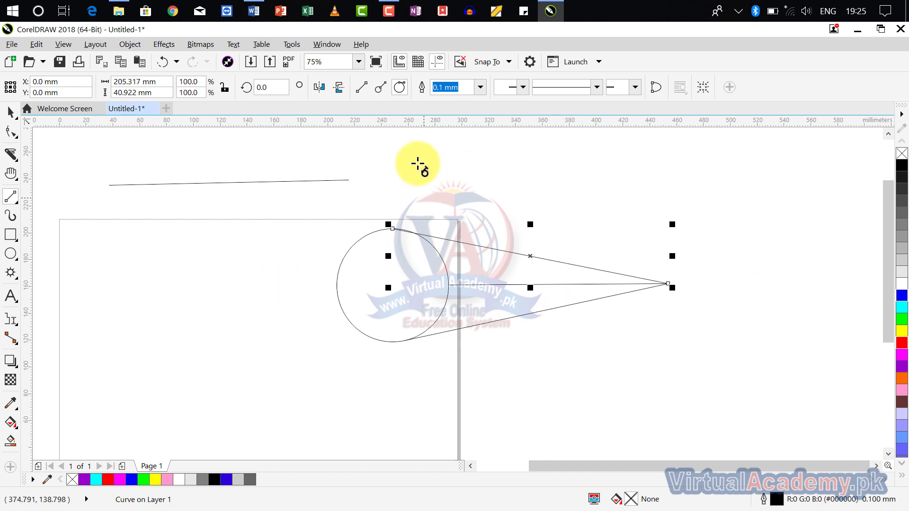
# Draw an open, wavy Bézier curve about 623 mm wide and 217 mm high to the right of the circle and its lines.
pyautogui.click(13, 203)
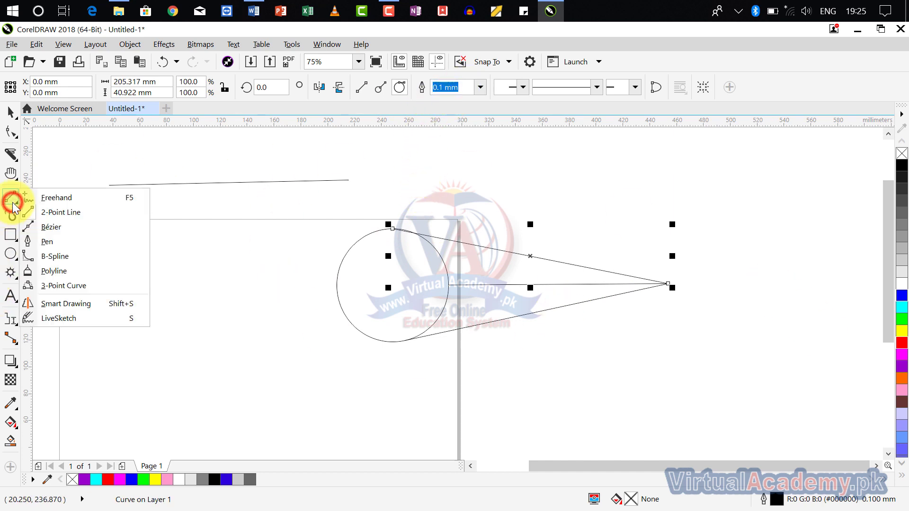
pyautogui.click(82, 227)
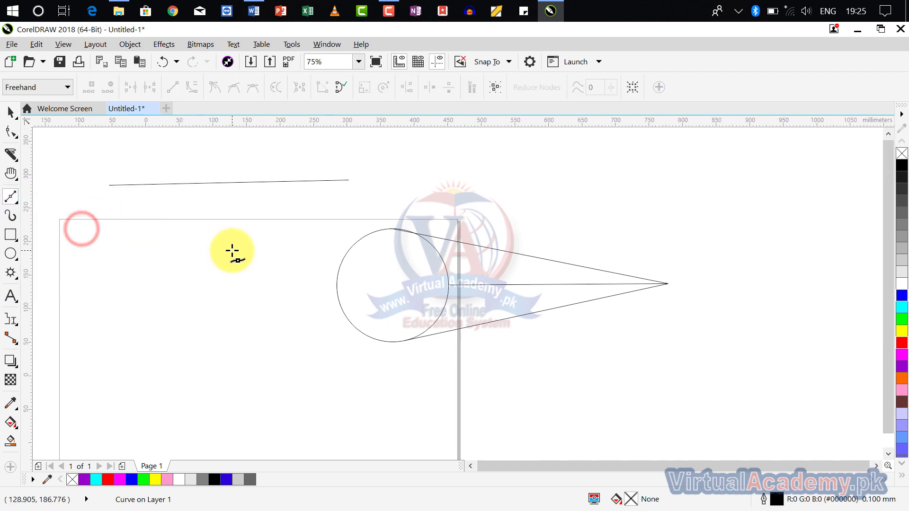
pyautogui.scroll(-2, 2, 292)
pyautogui.moveTo(318, 292); pyautogui.dragTo(475, 191)
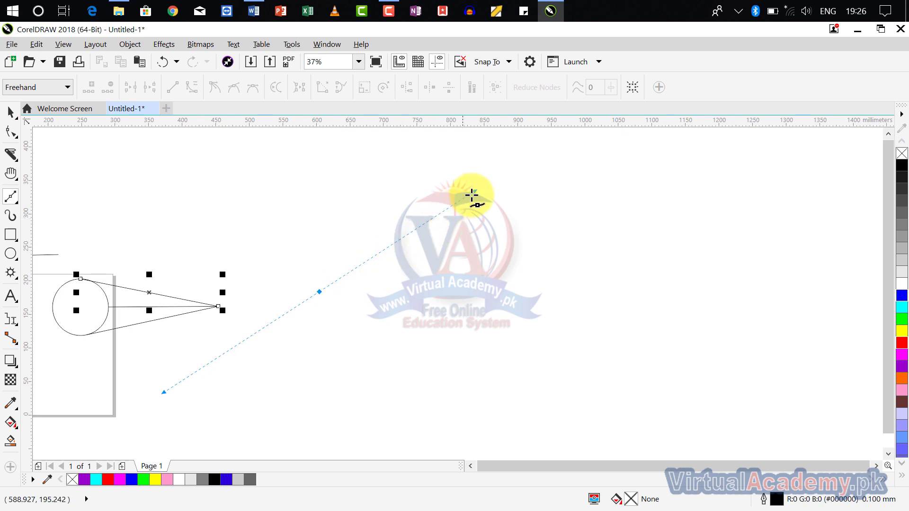
pyautogui.moveTo(476, 192); pyautogui.dragTo(310, 291)
pyautogui.click(317, 291)
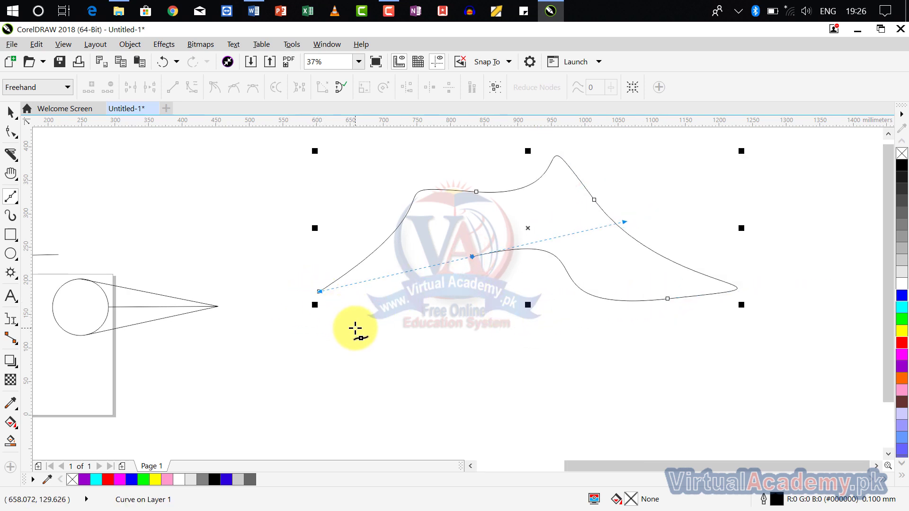
# Give the open curve a gray fill and close it by joining its two end nodes with a Bézier segment.
pyautogui.press('space')
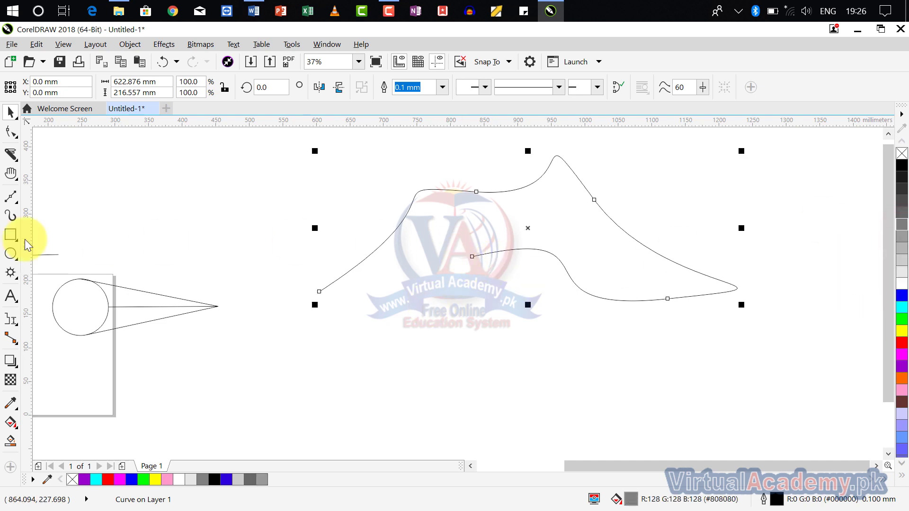
pyautogui.click(6, 205)
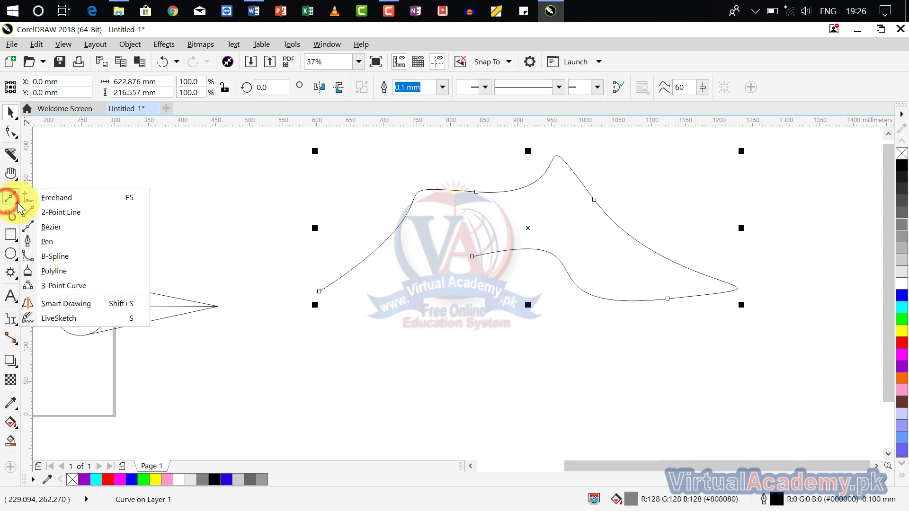
pyautogui.click(88, 223)
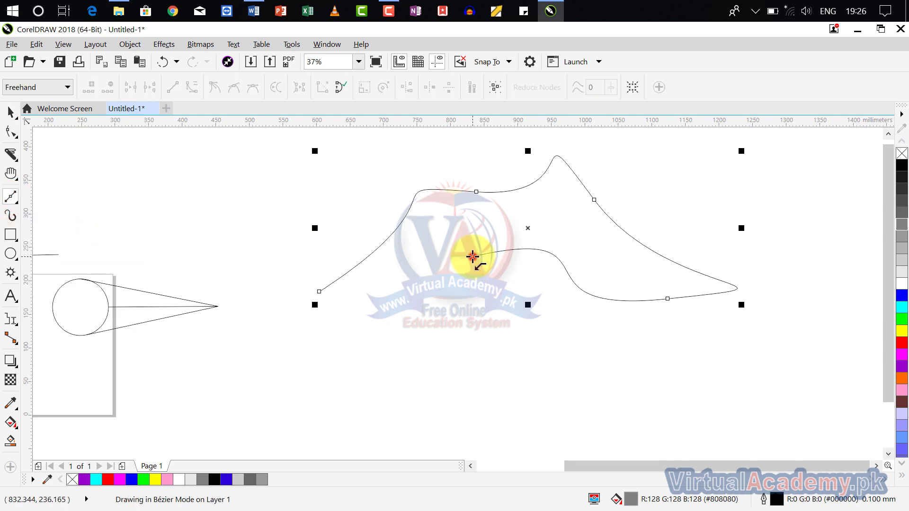
pyautogui.moveTo(473, 257); pyautogui.dragTo(317, 292)
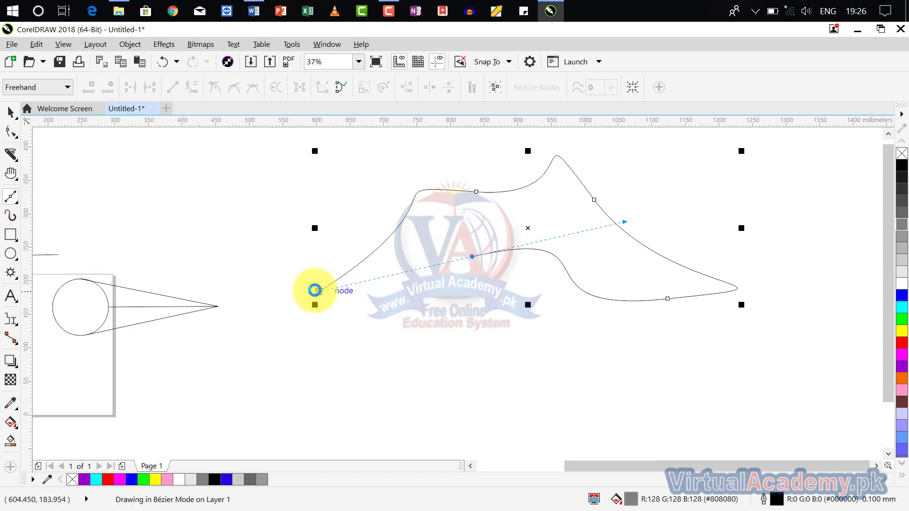
pyautogui.click(314, 290)
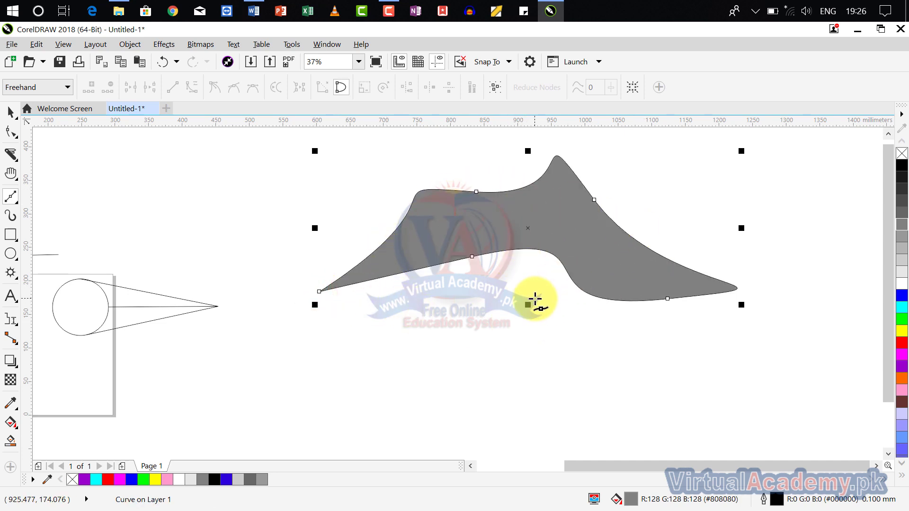
# Draw a closed straight-sided triangle with the Bézier tool below the gray shape and fill it red.
pyautogui.moveTo(371, 304); pyautogui.dragTo(348, 192)
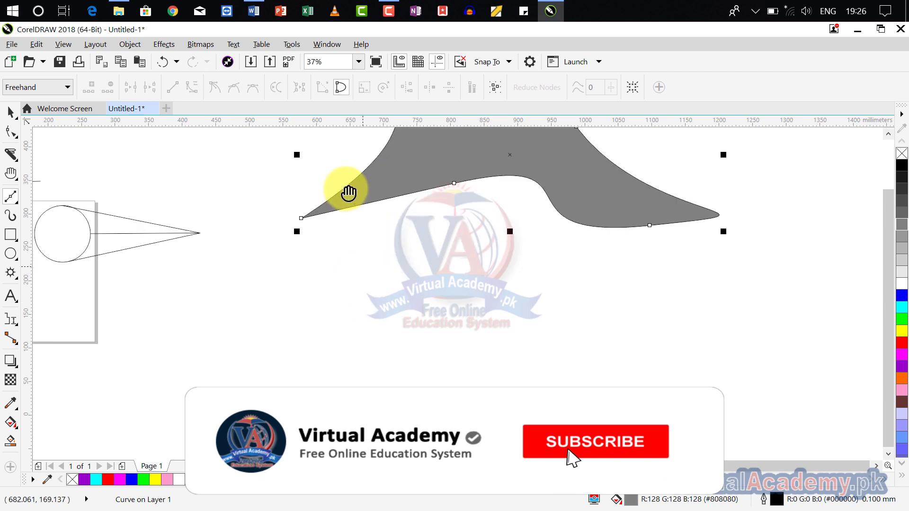
pyautogui.click(331, 305)
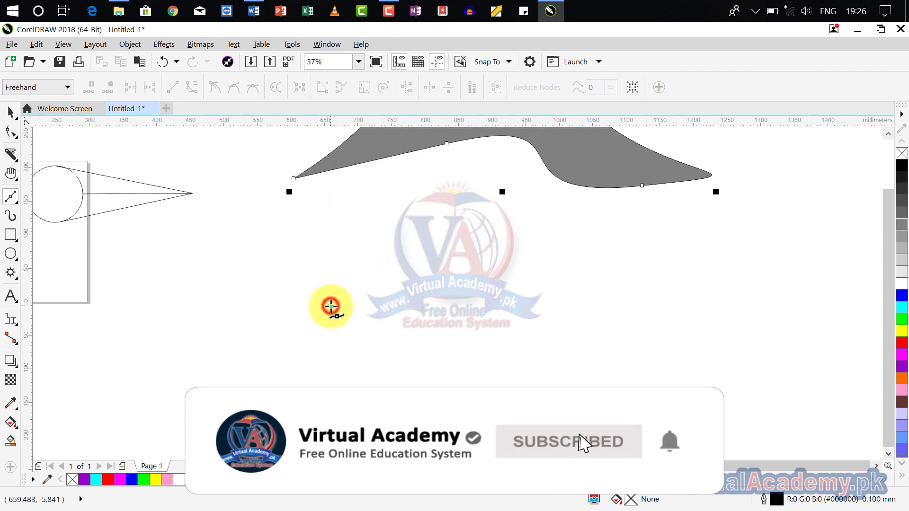
pyautogui.click(667, 316)
pyautogui.click(499, 166)
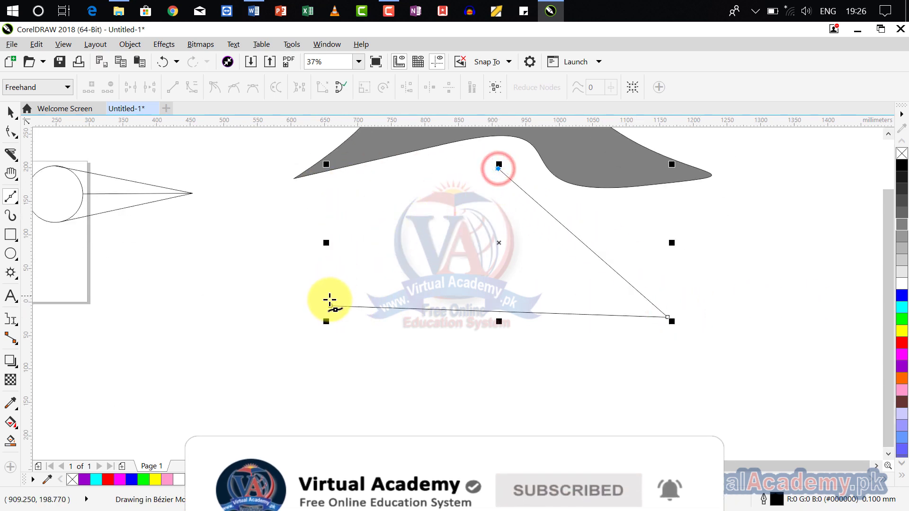
pyautogui.click(341, 304)
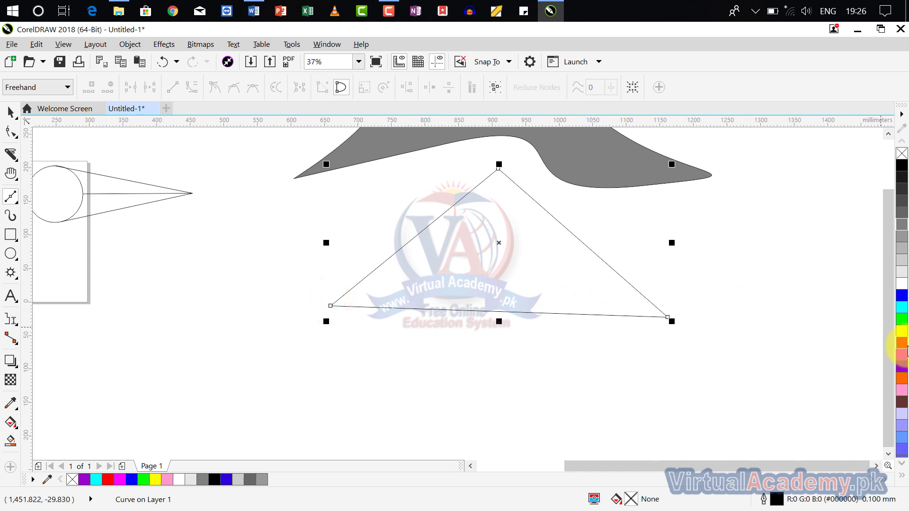
pyautogui.click(902, 342)
# Draw a large closed five-node Bézier shape with a curved lower edge to the right of the triangle and fill it yellow.
pyautogui.scroll(-4, 480, 311)
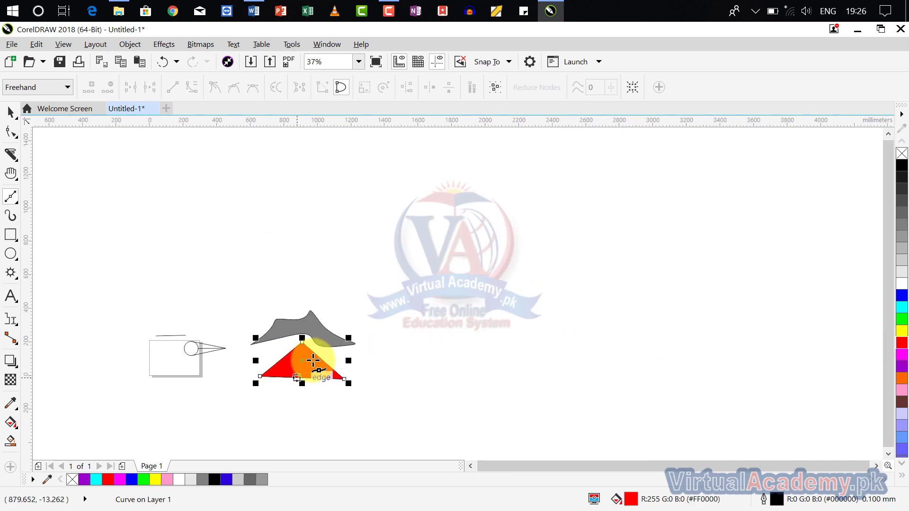
pyautogui.click(492, 221)
pyautogui.click(621, 319)
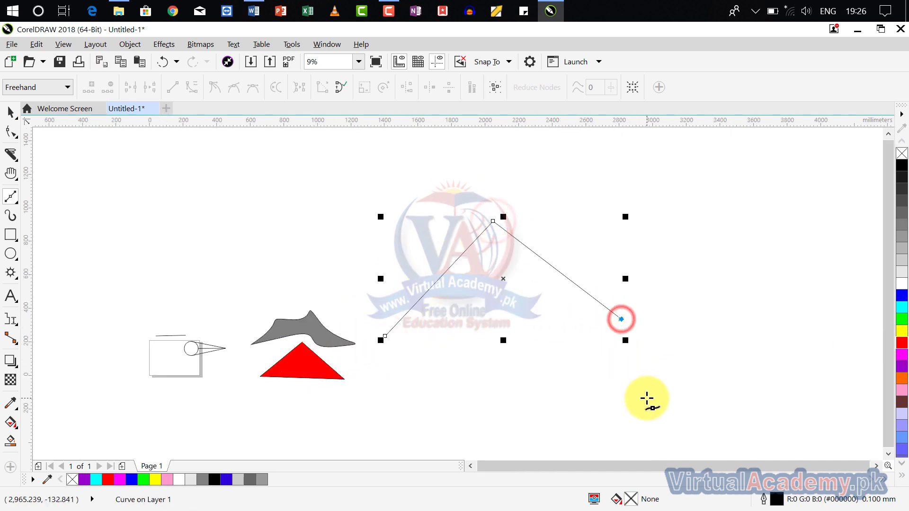
pyautogui.click(646, 399)
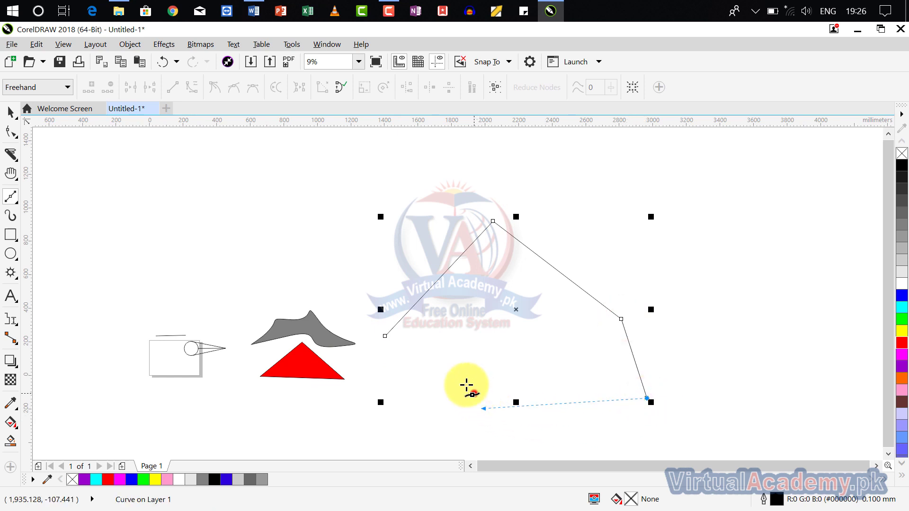
pyautogui.moveTo(474, 393); pyautogui.dragTo(379, 327)
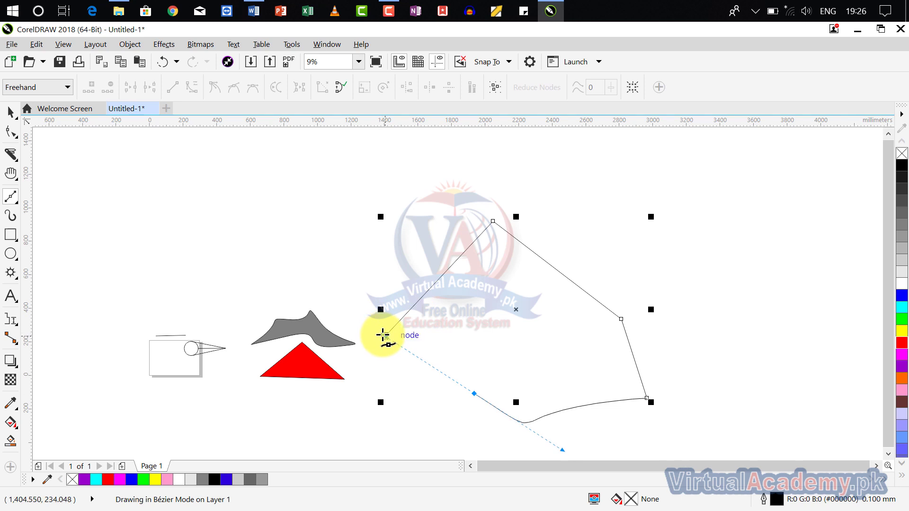
pyautogui.click(384, 335)
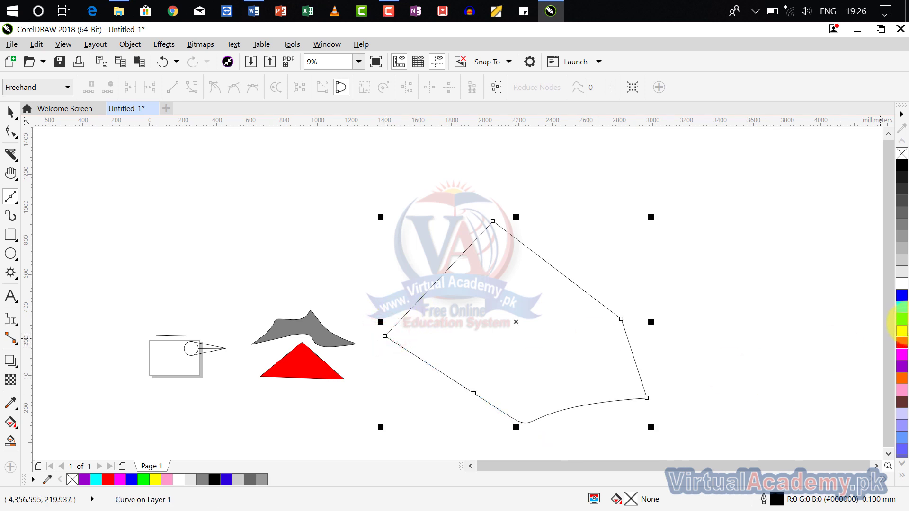
pyautogui.click(902, 331)
# Select all the drawn objects and delete them.
pyautogui.scroll(-2, 489, 246)
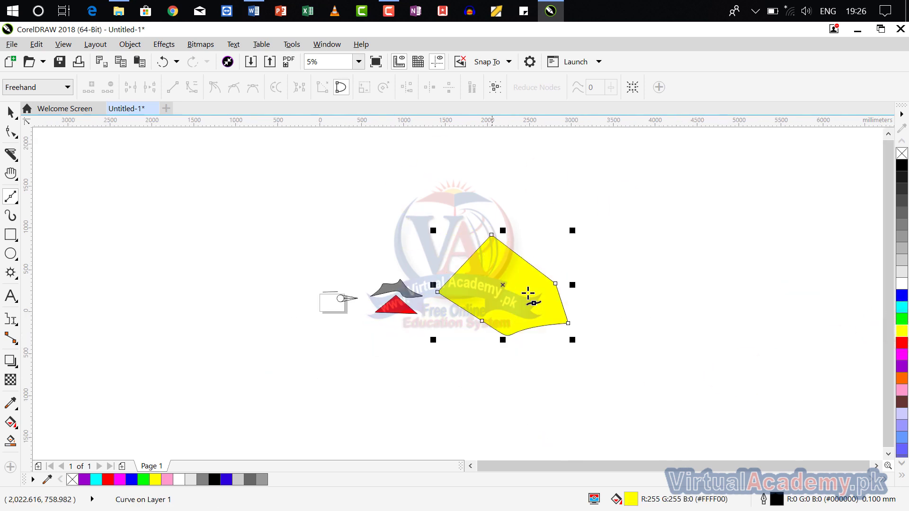
pyautogui.press('space')
pyautogui.hotkey('ctrl', 'a')
pyautogui.press('Delete')
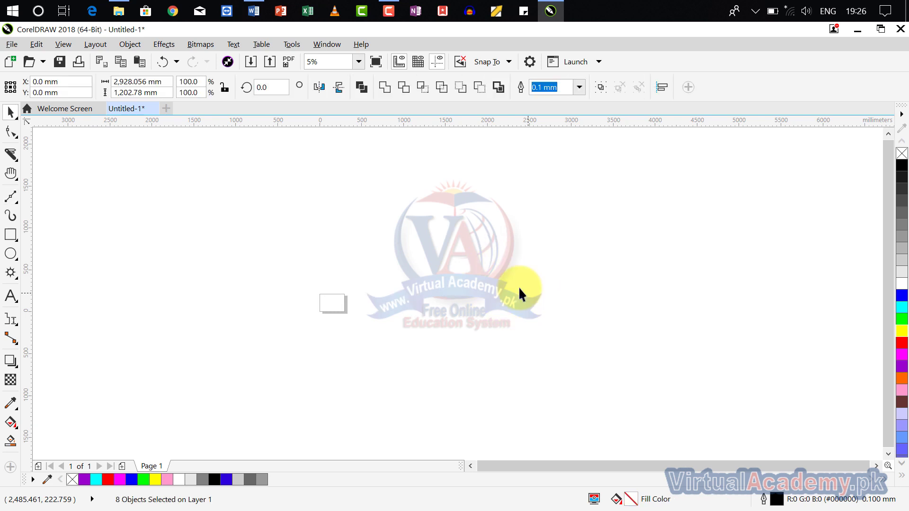
# Draw a closed six-point polygon with two peaks, about 323 mm wide and 168 mm high, using the Pen tool and fill it cyan.
pyautogui.scroll(4, 336, 294)
pyautogui.scroll(5, 350, 281)
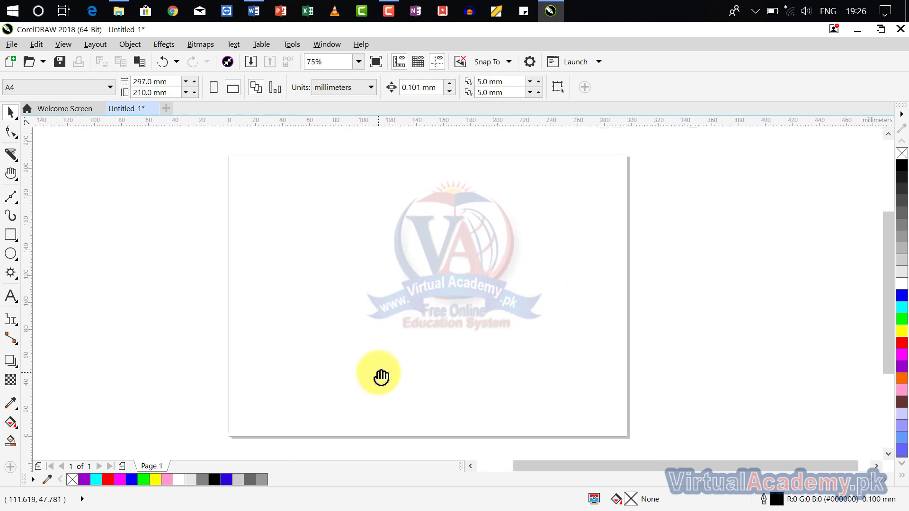
pyautogui.click(17, 203)
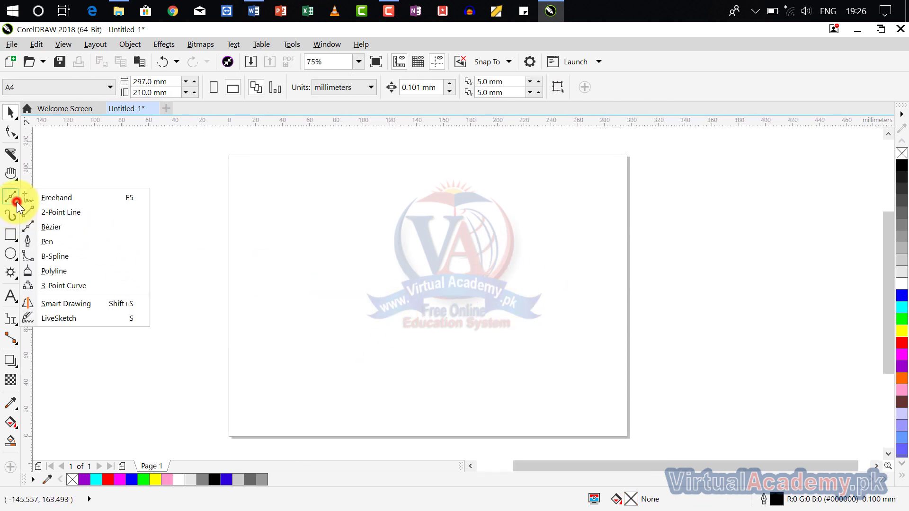
pyautogui.click(67, 244)
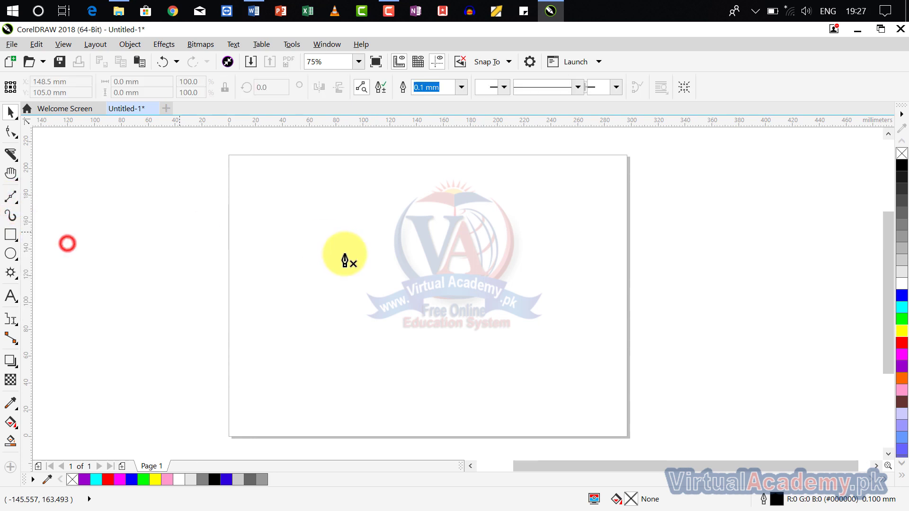
pyautogui.click(266, 310)
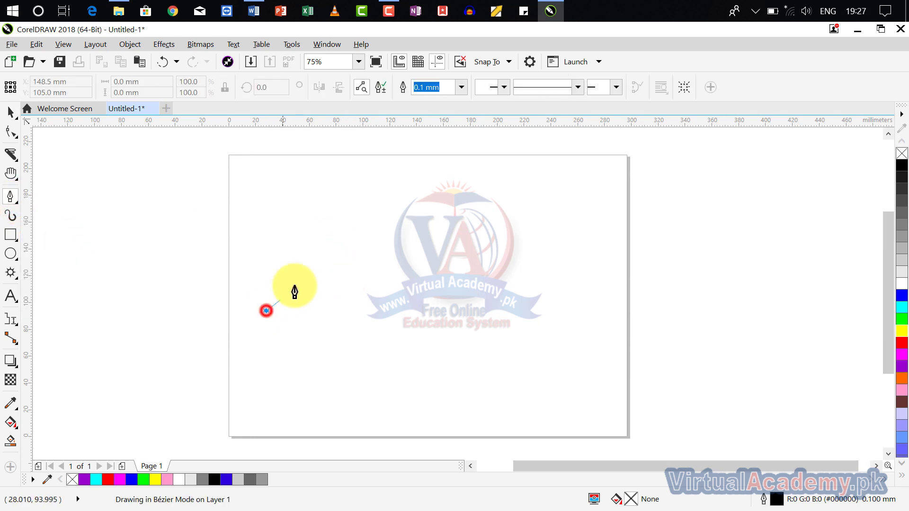
pyautogui.click(374, 185)
pyautogui.click(474, 334)
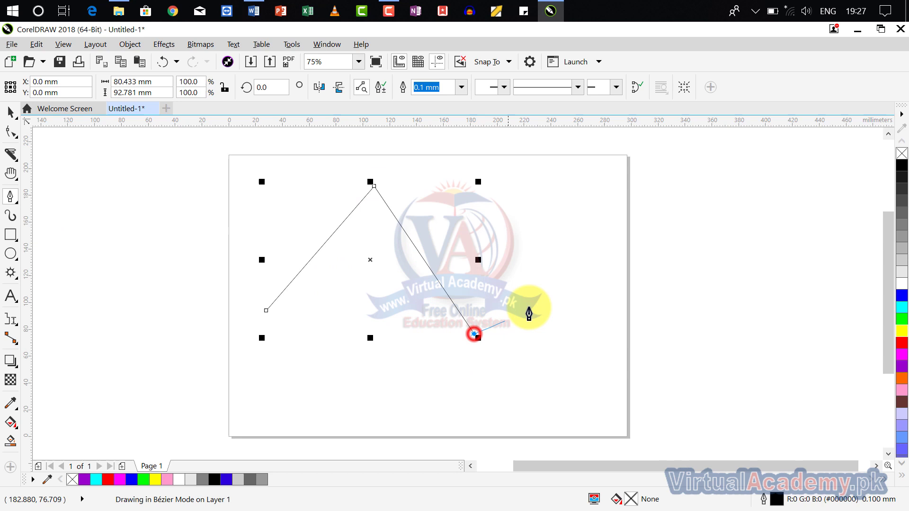
pyautogui.click(581, 190)
pyautogui.click(700, 388)
pyautogui.click(421, 411)
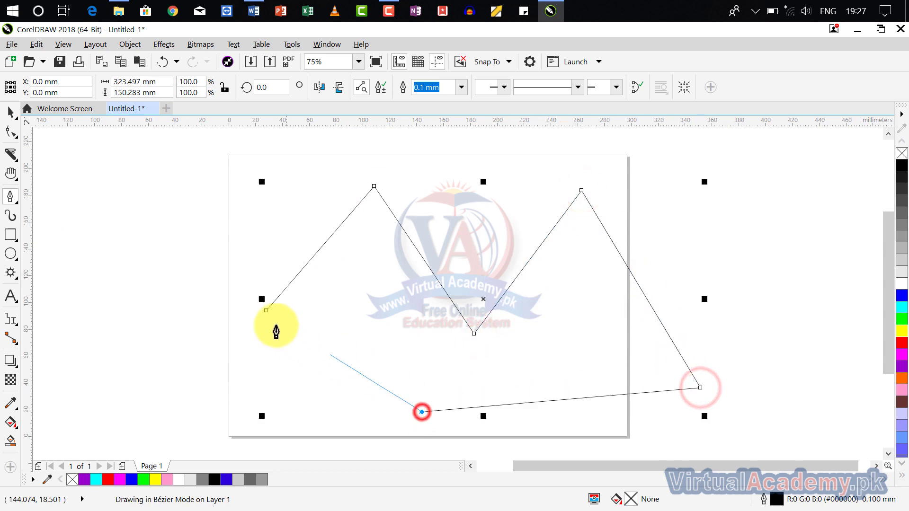
pyautogui.click(267, 312)
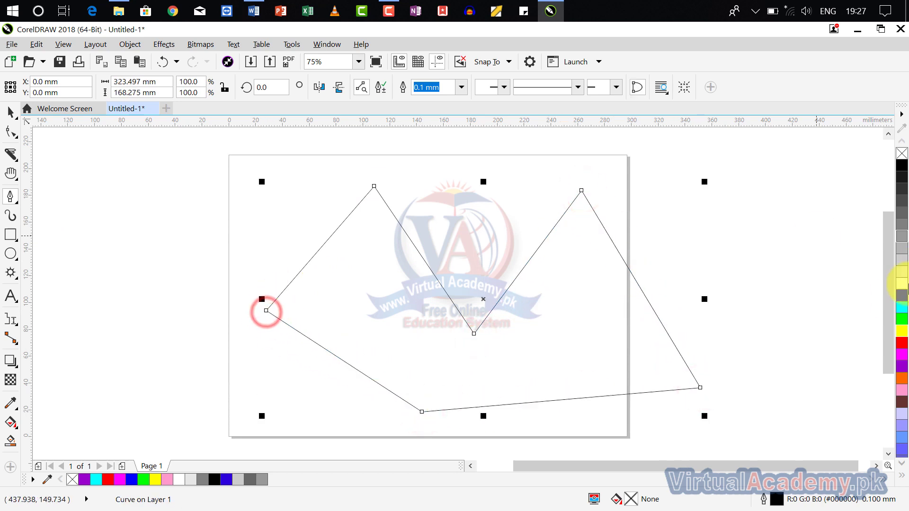
pyautogui.click(902, 308)
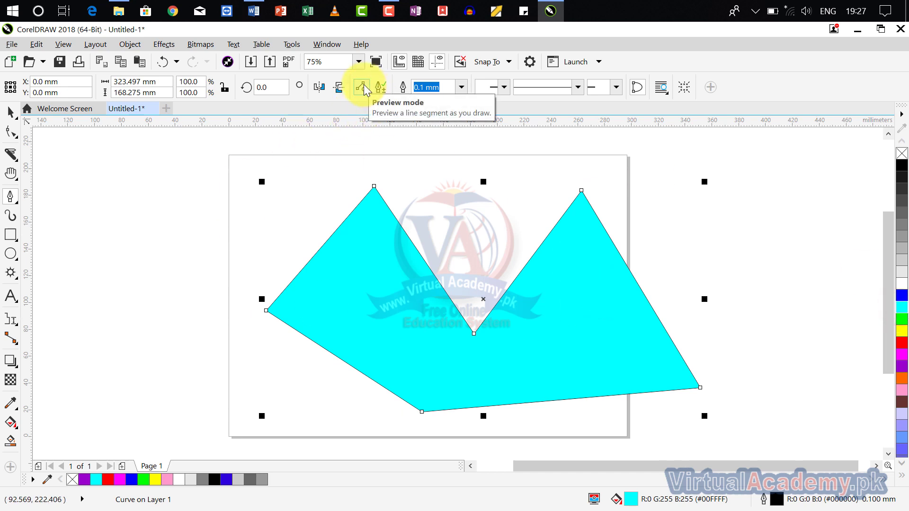
# Draw a closed triangle about 100 mm wide and 127 mm high with the Pen tool just left of the cyan polygon.
pyautogui.click(102, 309)
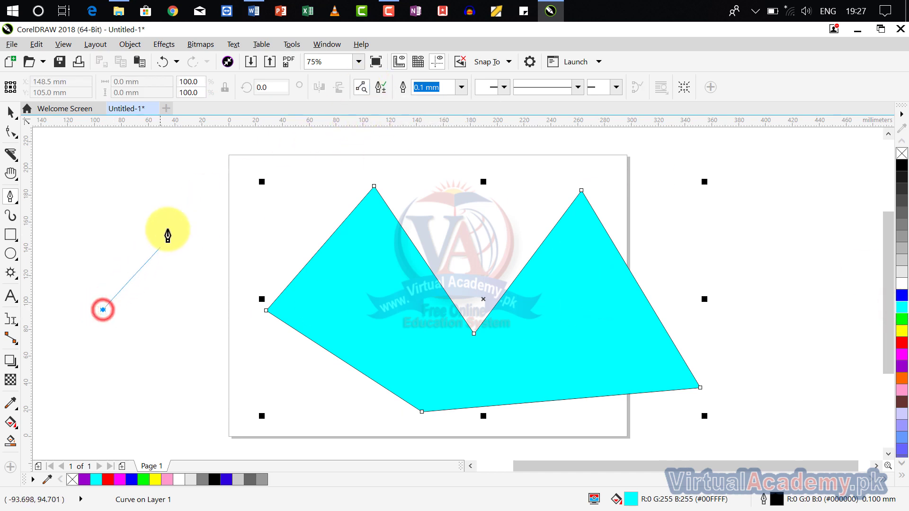
pyautogui.click(206, 163)
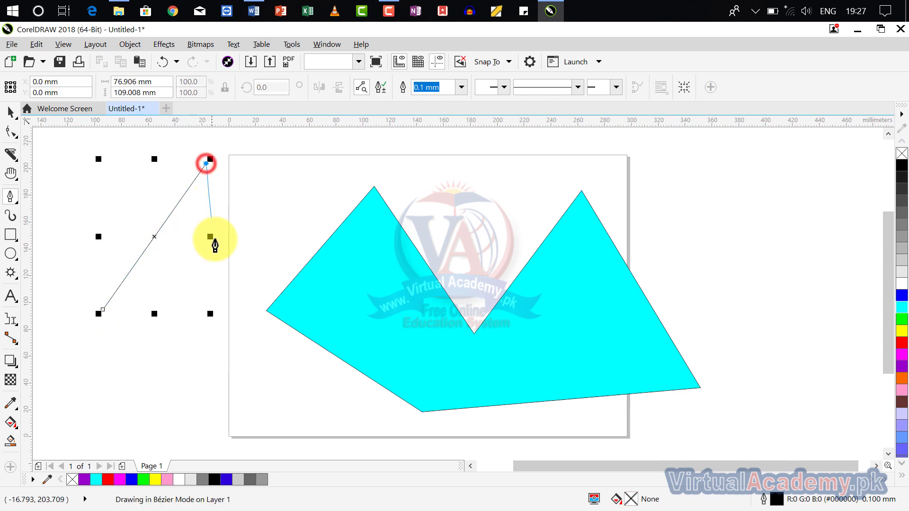
pyautogui.click(237, 333)
pyautogui.click(102, 310)
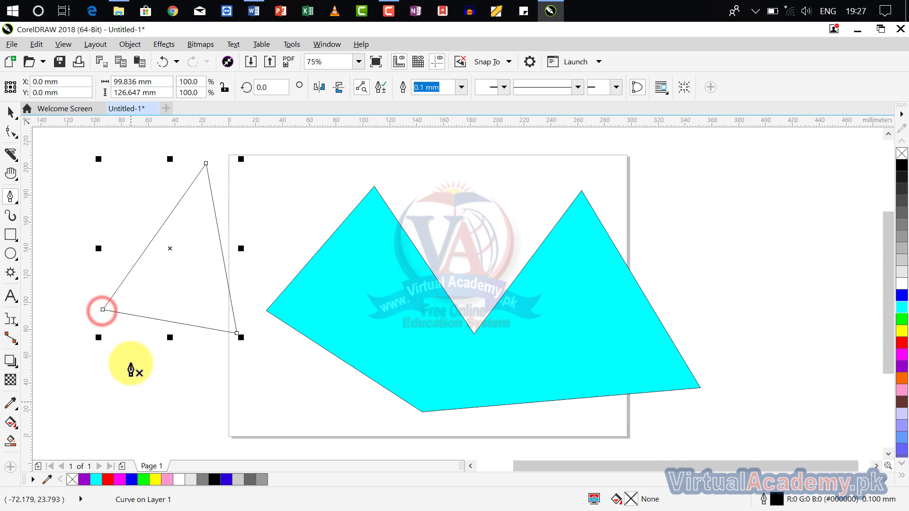
# Delete the triangle's top node with the Pen tool and draw an open six-point outline above it, about 159 mm wide and 77 mm high.
pyautogui.click(380, 88)
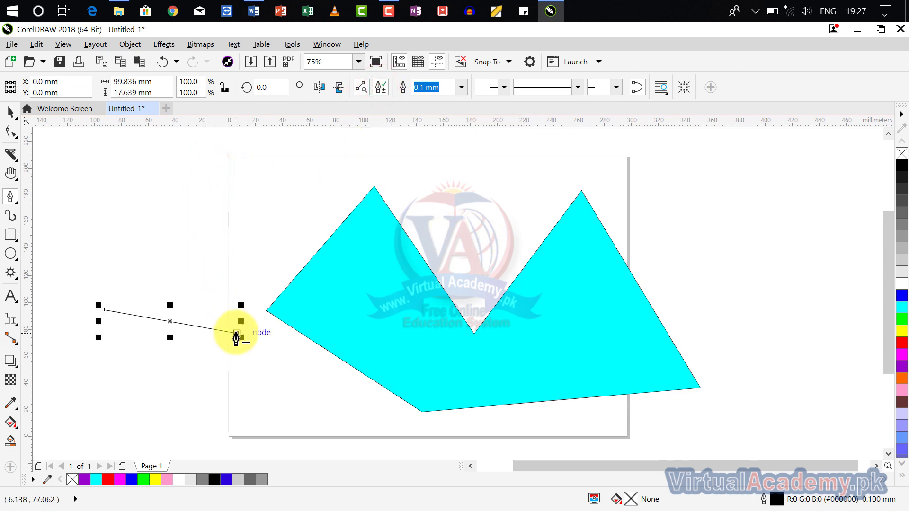
pyautogui.click(245, 232)
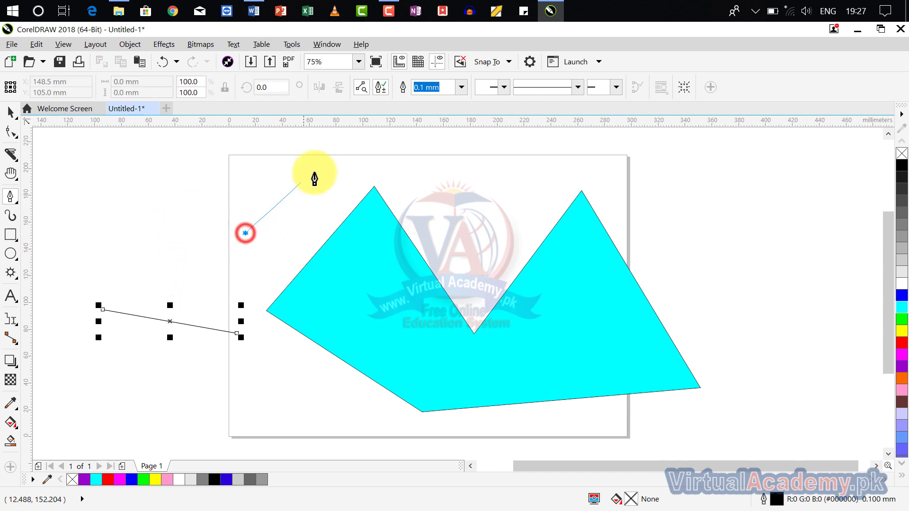
pyautogui.click(369, 141)
pyautogui.click(458, 229)
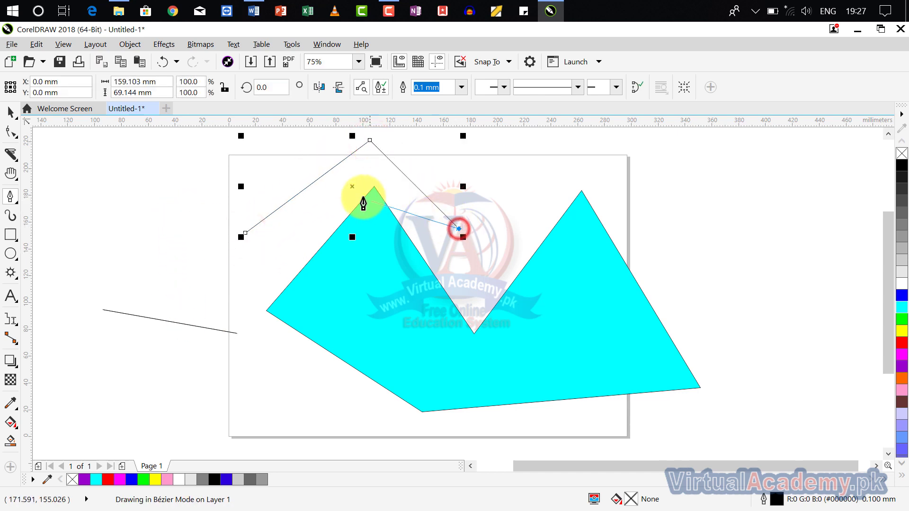
pyautogui.click(345, 187)
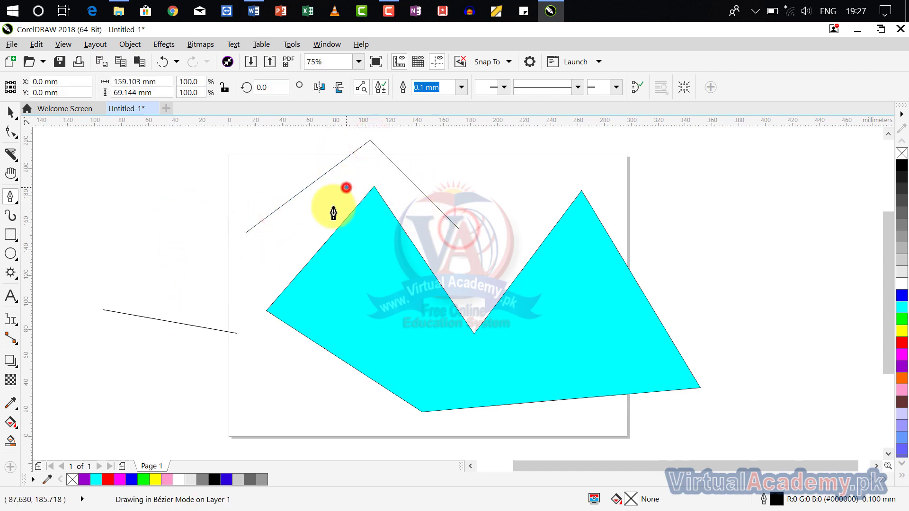
pyautogui.click(248, 233)
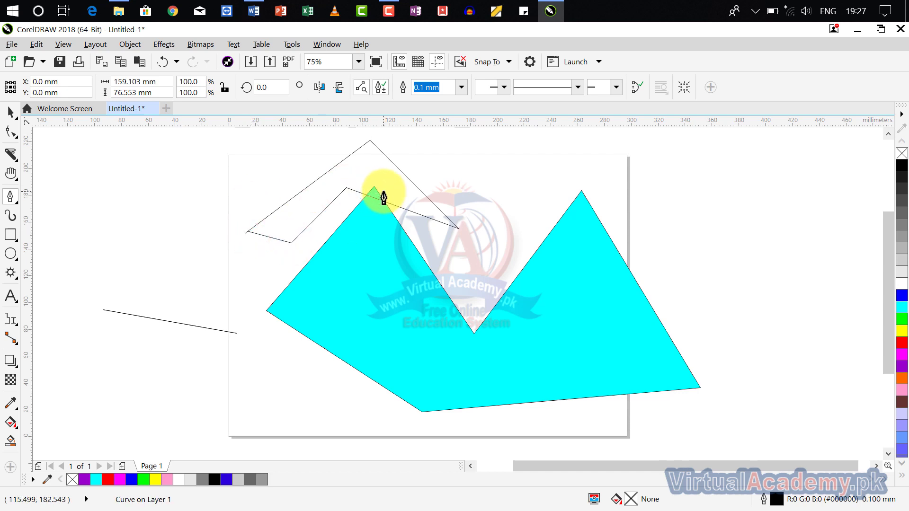
pyautogui.press('space')
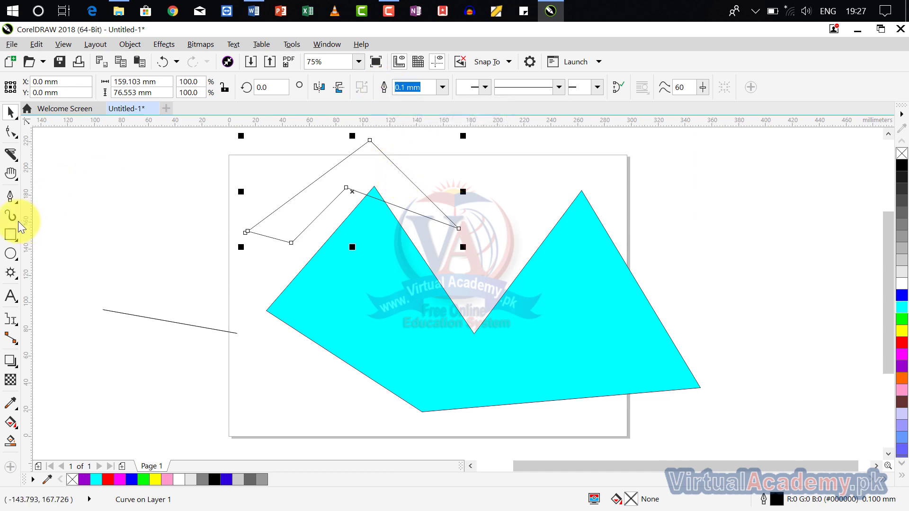
# Add one node on each of the two upper edges of the open outline with the Pen tool's automatic node adding.
pyautogui.click(16, 197)
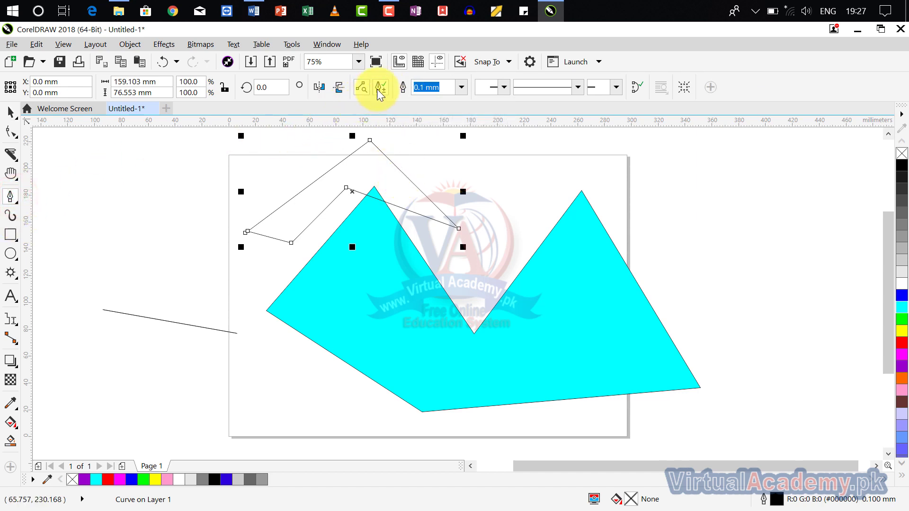
pyautogui.click(365, 88)
pyautogui.click(379, 88)
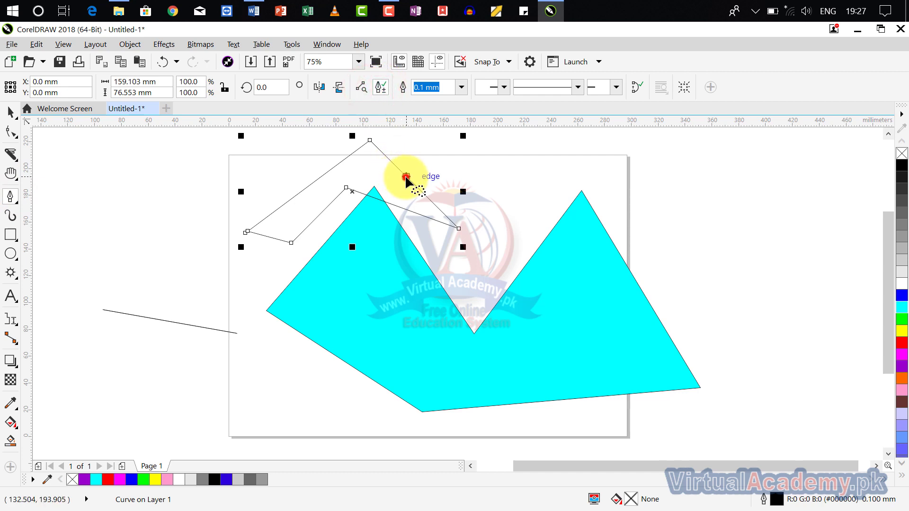
pyautogui.click(406, 177)
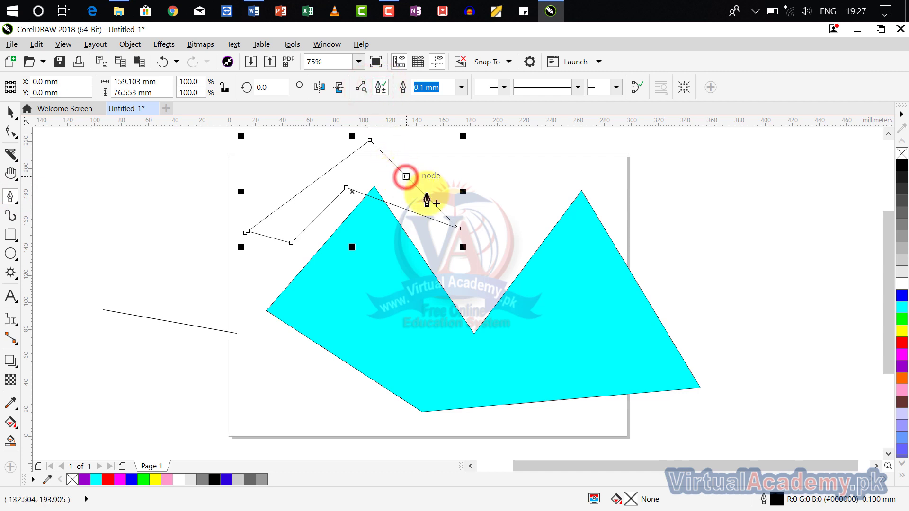
pyautogui.click(310, 184)
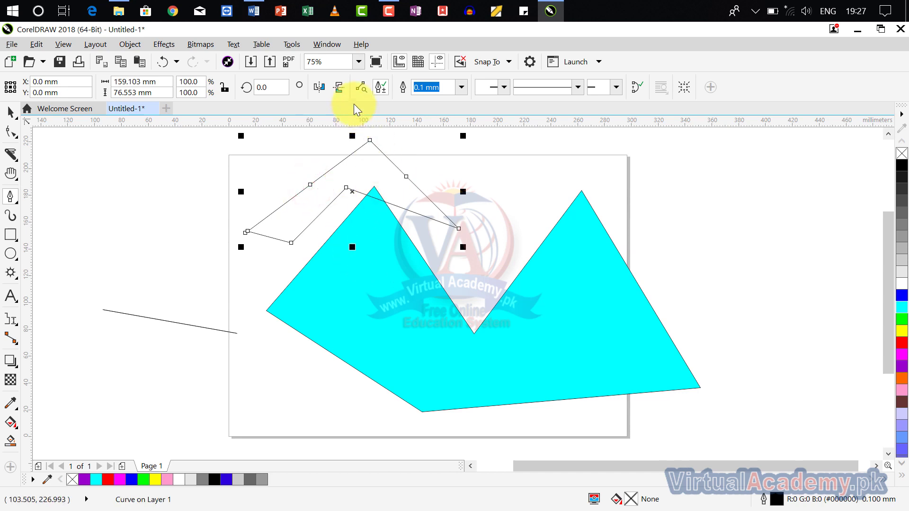
# Delete the outline's added nodes, its peak and its inner nodes, keeping only both endpoints and the far corner.
pyautogui.click(405, 177)
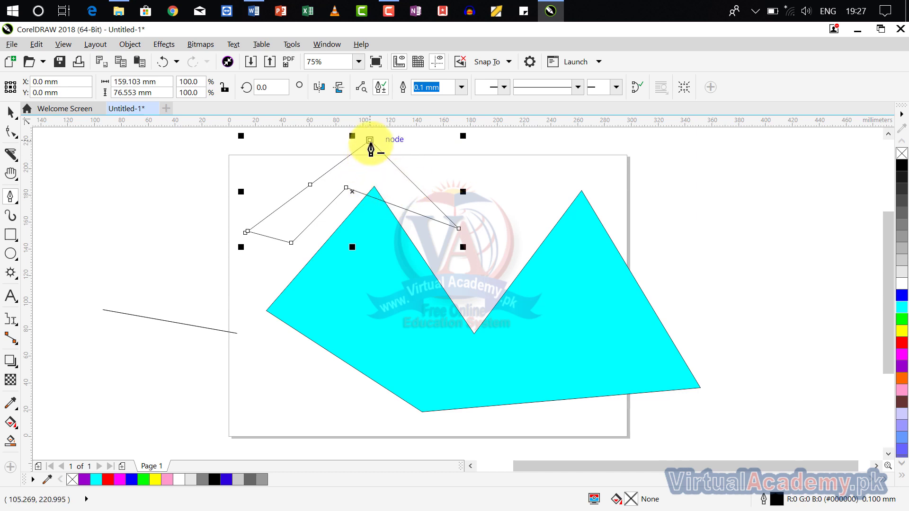
pyautogui.click(346, 188)
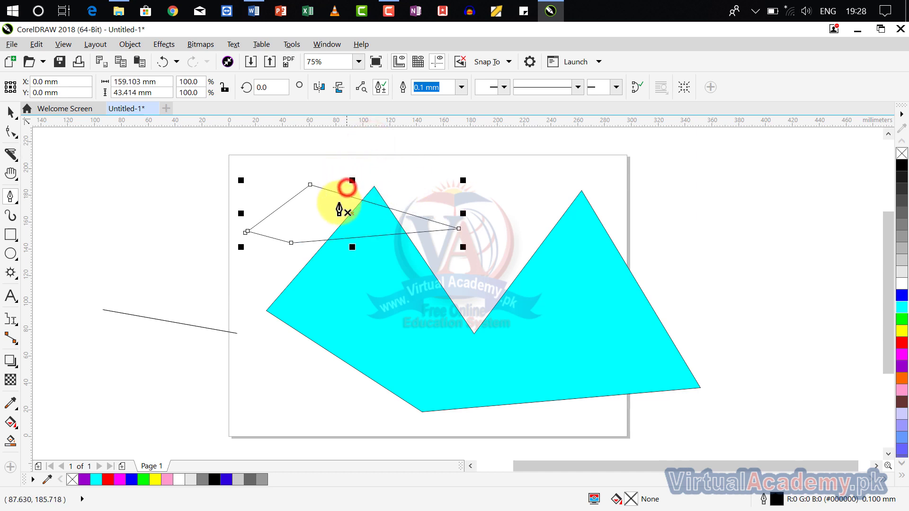
pyautogui.click(310, 187)
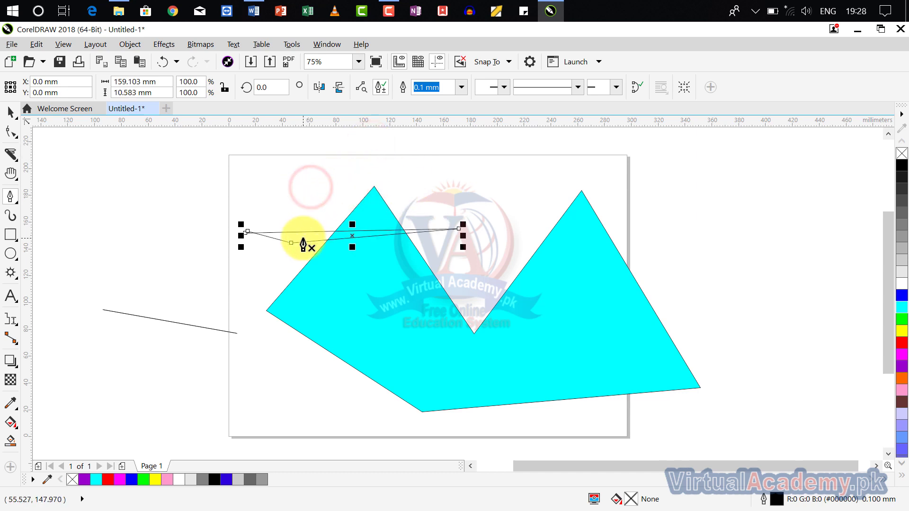
pyautogui.click(291, 243)
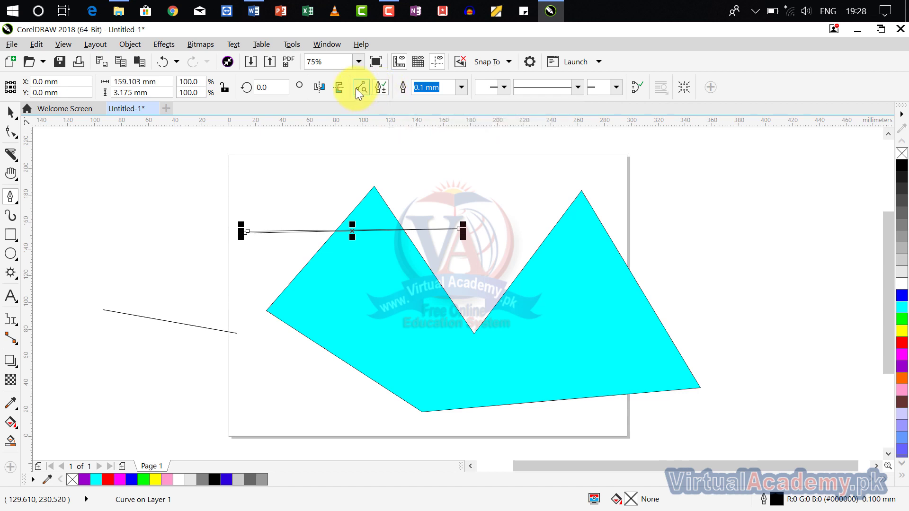
# Draw an open Pen path of one arched curve followed by two straight segments, about 160 mm wide and 73 mm high, starting beside the page.
pyautogui.moveTo(98, 278); pyautogui.dragTo(165, 173)
pyautogui.click(208, 255)
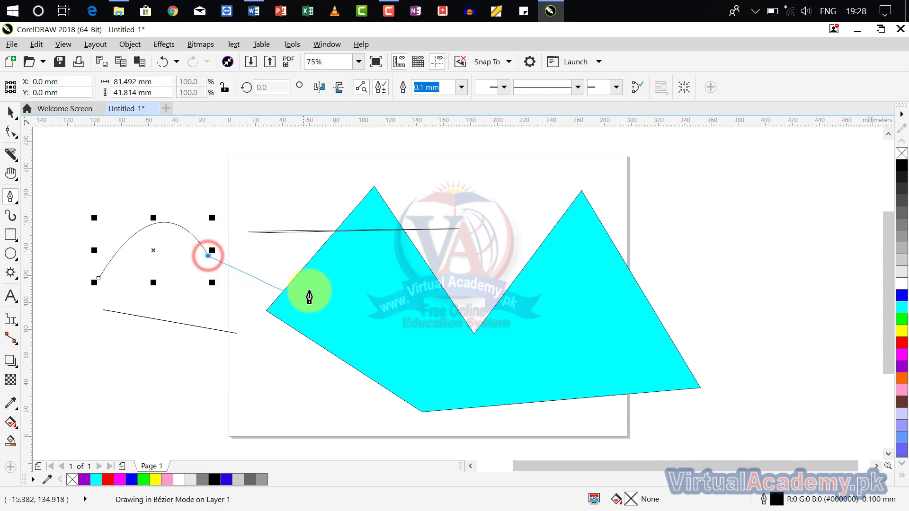
pyautogui.click(313, 268)
pyautogui.doubleClick(293, 182)
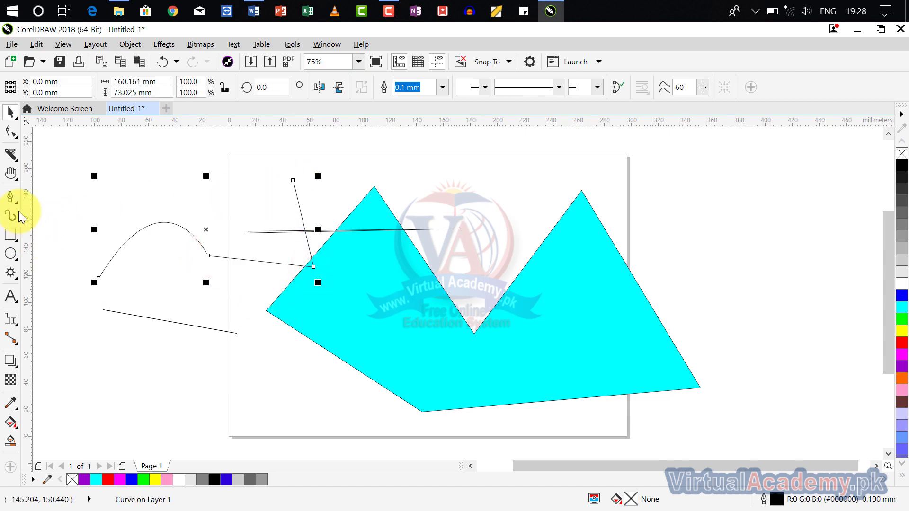
pyautogui.press('space')
# Draw a closed four-sided shape about 192 mm wide and 201 mm high with the Pen tool on the blank area right of the page.
pyautogui.moveTo(398, 263); pyautogui.dragTo(29, 405)
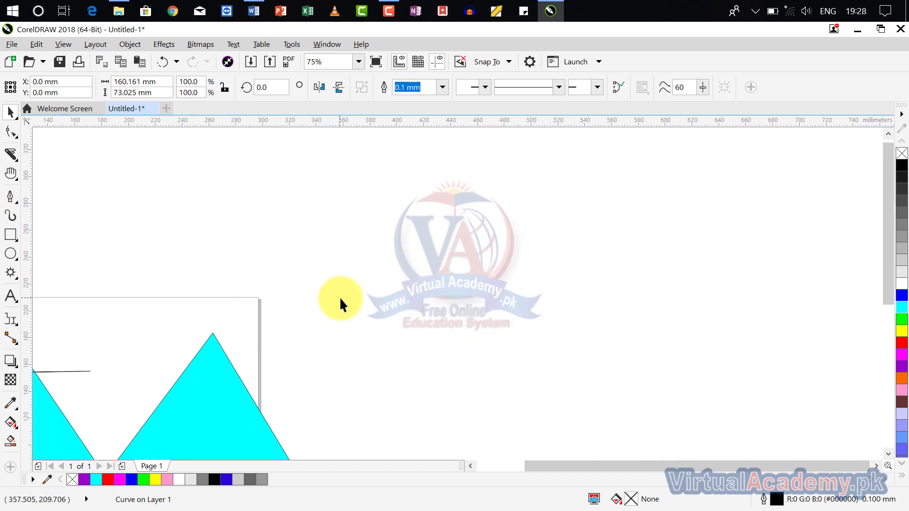
pyautogui.click(13, 198)
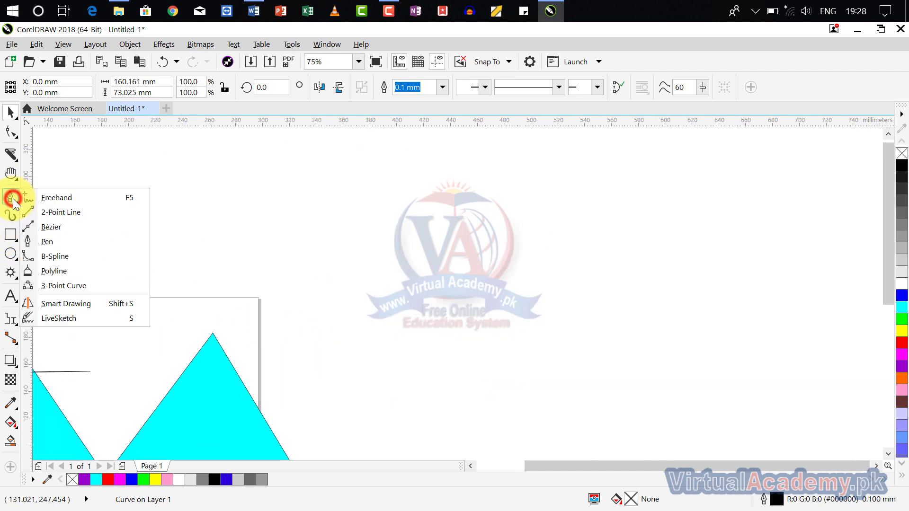
pyautogui.click(57, 240)
pyautogui.click(341, 270)
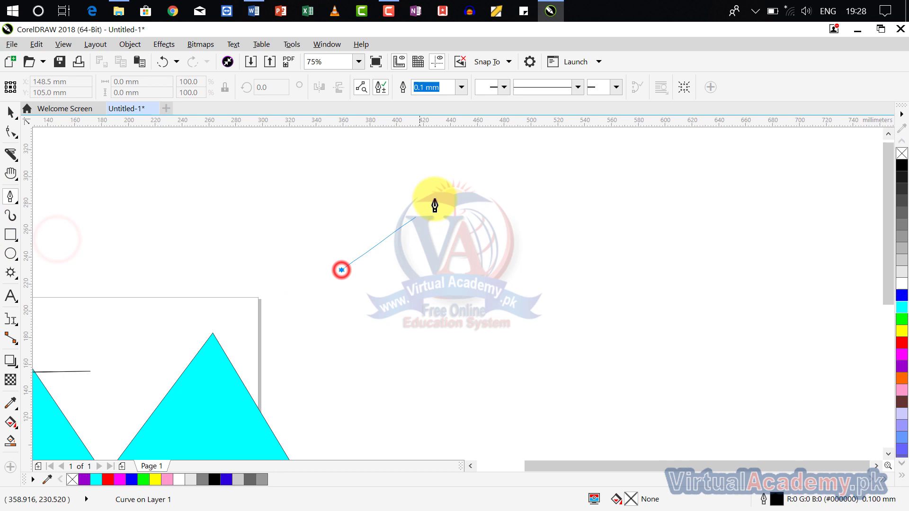
pyautogui.click(469, 173)
pyautogui.click(598, 296)
pyautogui.click(502, 442)
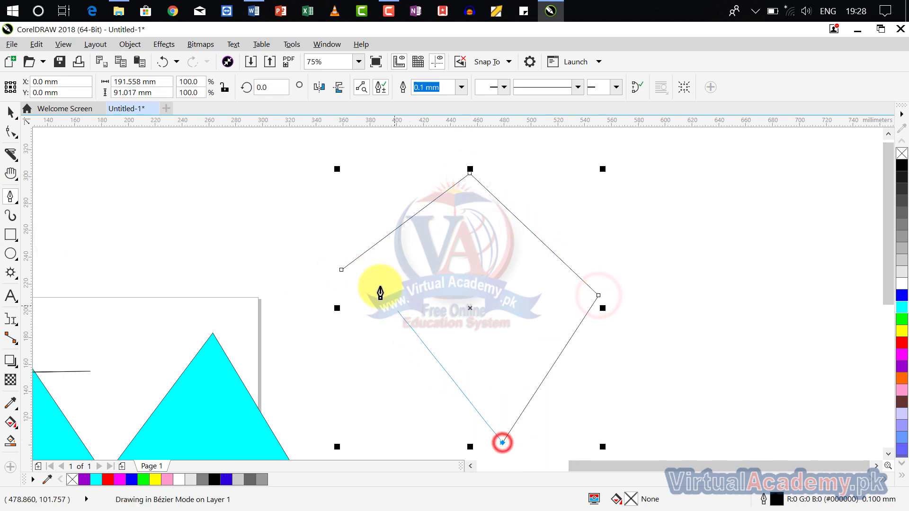
pyautogui.click(342, 269)
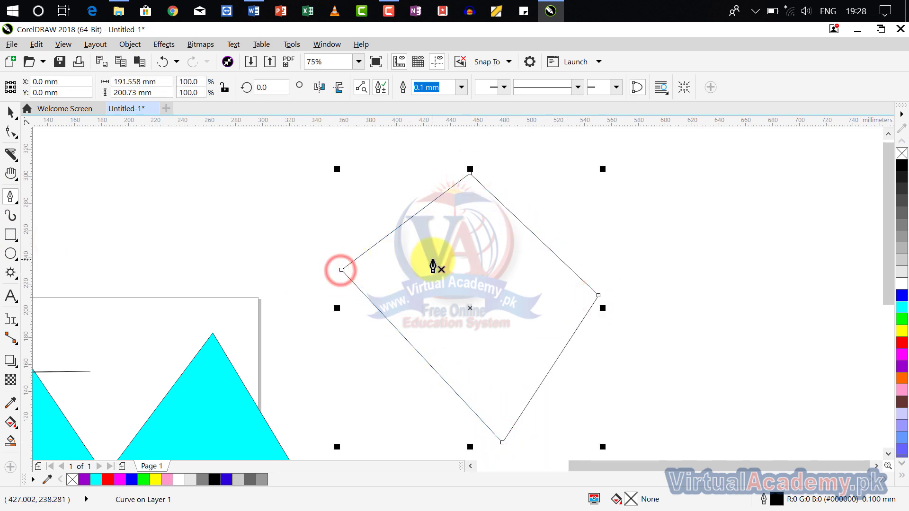
# Draw a closed curved hook shape about 73 mm wide and 60 mm high with the Pen tool right of the quadrilateral and fill it green.
pyautogui.moveTo(456, 264); pyautogui.dragTo(361, 288)
pyautogui.scroll(2, 360, 288)
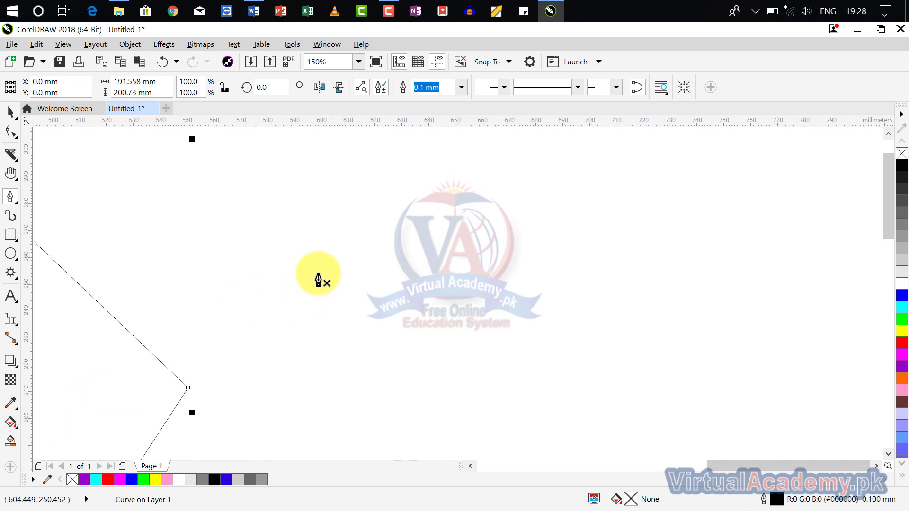
pyautogui.click(323, 293)
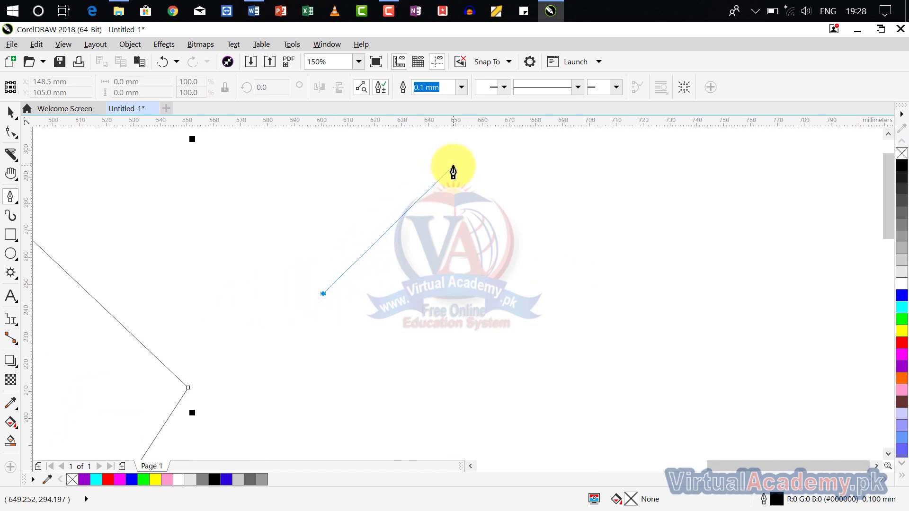
pyautogui.moveTo(453, 167); pyautogui.dragTo(626, 287)
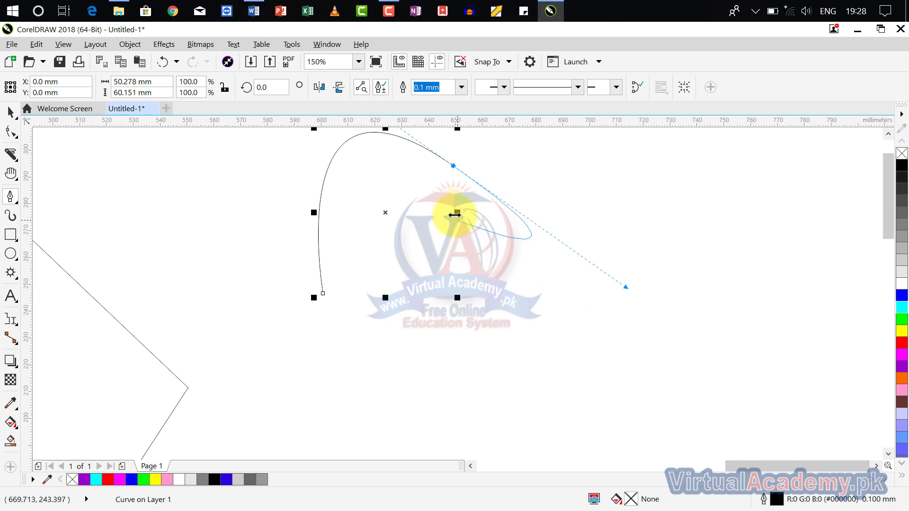
pyautogui.moveTo(372, 170)
pyautogui.mouseDown()
pyautogui.moveTo(371, 232)
pyautogui.moveTo(361, 201)
pyautogui.moveTo(329, 204)
pyautogui.moveTo(340, 237)
pyautogui.mouseUp()
pyautogui.click(331, 291)
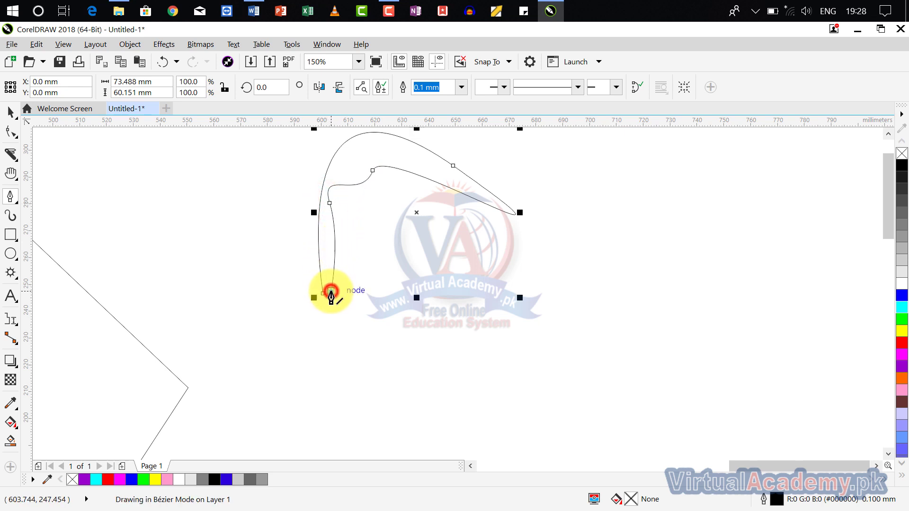
pyautogui.click(897, 318)
# Select every drawn object on and around the page and delete them all.
pyautogui.scroll(-5, 284, 213)
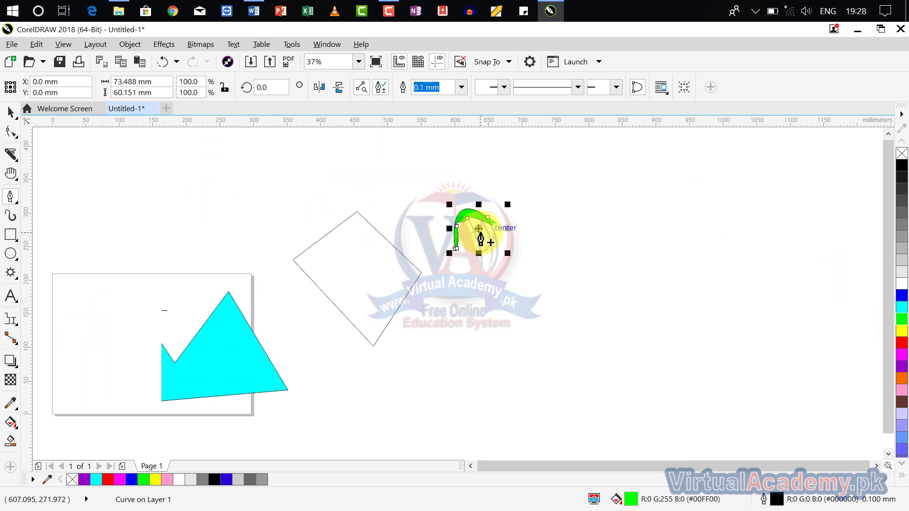
pyautogui.scroll(2, 477, 229)
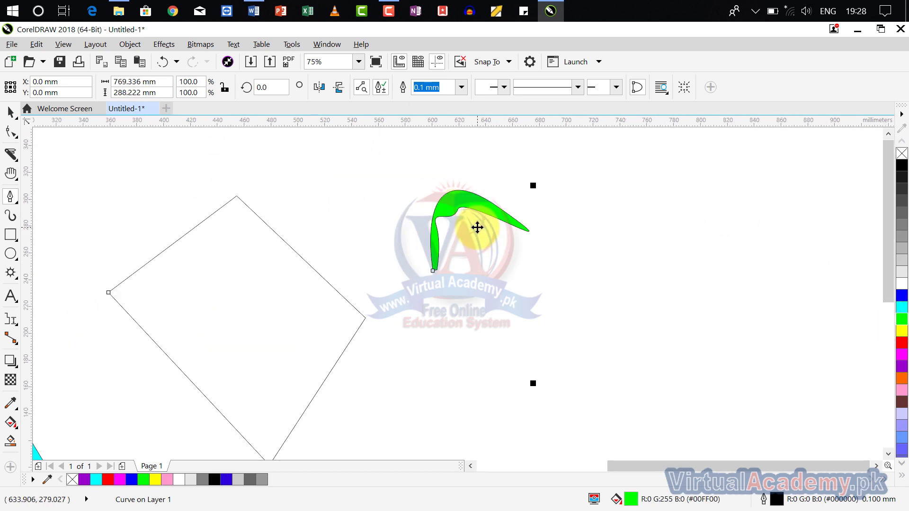
pyautogui.hotkey('ctrl', 'a')
pyautogui.press('Delete')
# Draw a tall, narrow rectangle about 4 mm wide and 144 mm high near the left edge of the empty page.
pyautogui.scroll(-2, 365, 227)
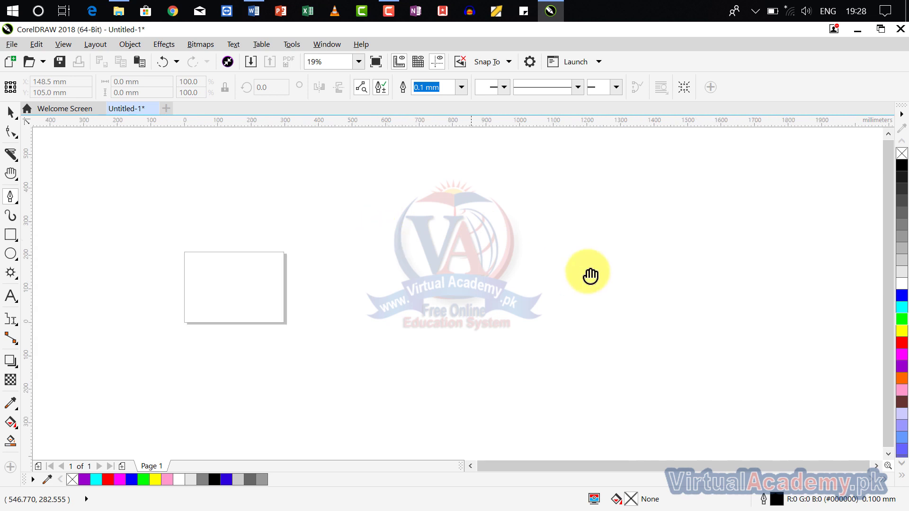
pyautogui.scroll(2, 350, 280)
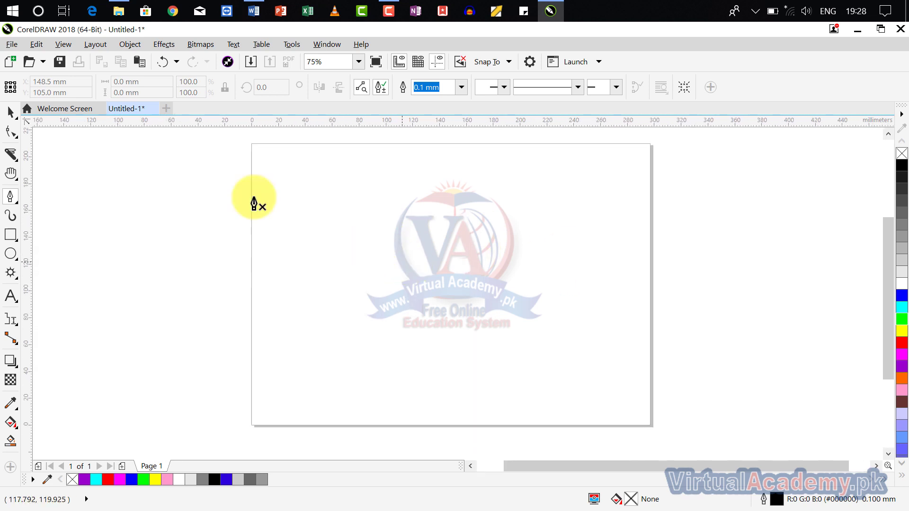
pyautogui.click(11, 202)
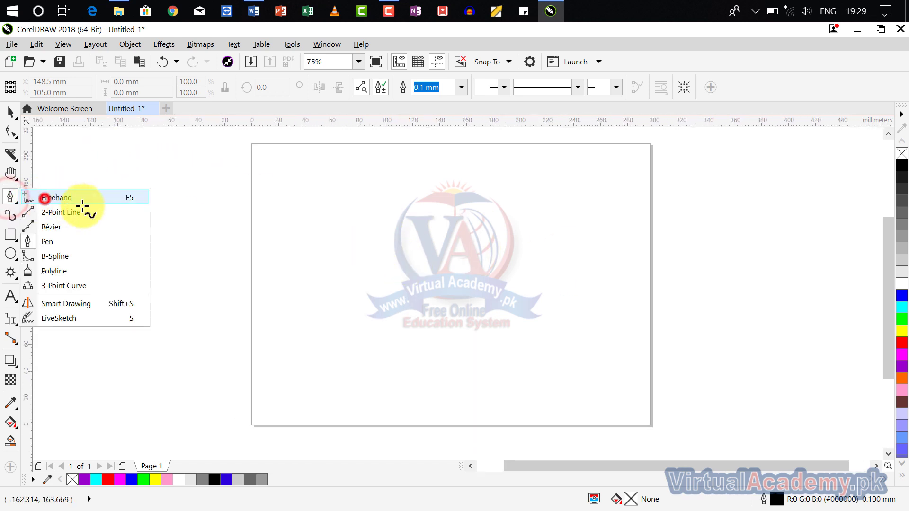
pyautogui.click(77, 197)
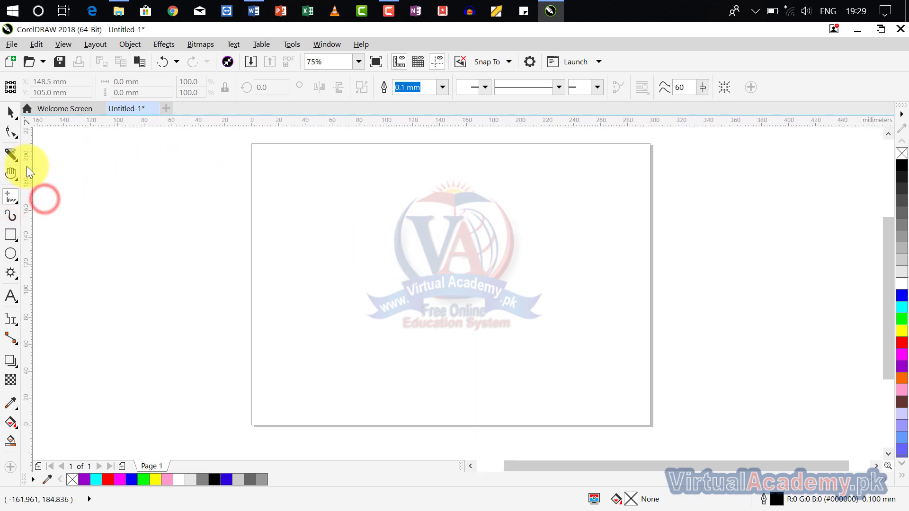
pyautogui.click(8, 236)
pyautogui.click(40, 235)
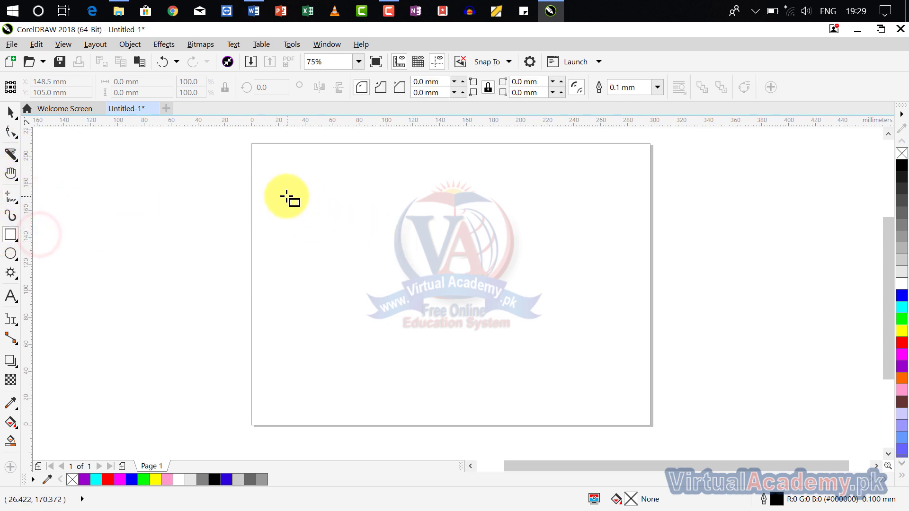
pyautogui.moveTo(287, 195); pyautogui.dragTo(292, 388)
pyautogui.scroll(2, 289, 231)
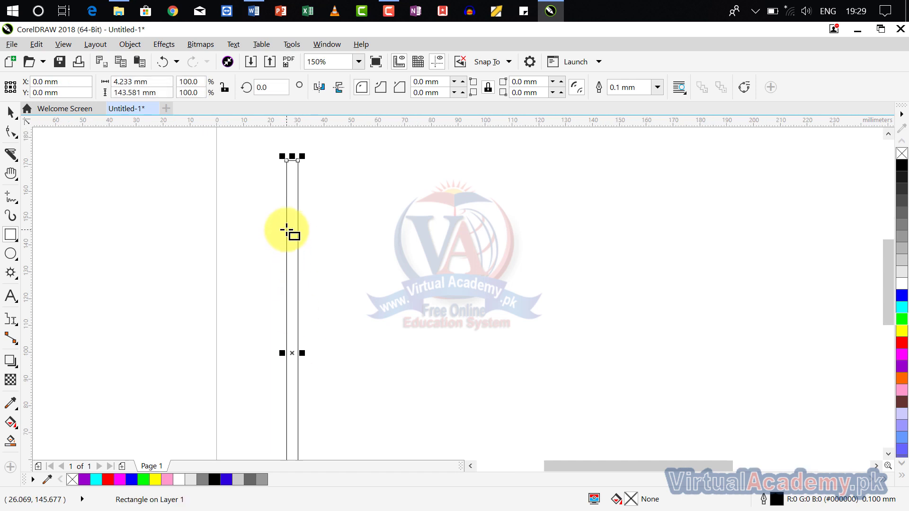
pyautogui.scroll(-2, 290, 230)
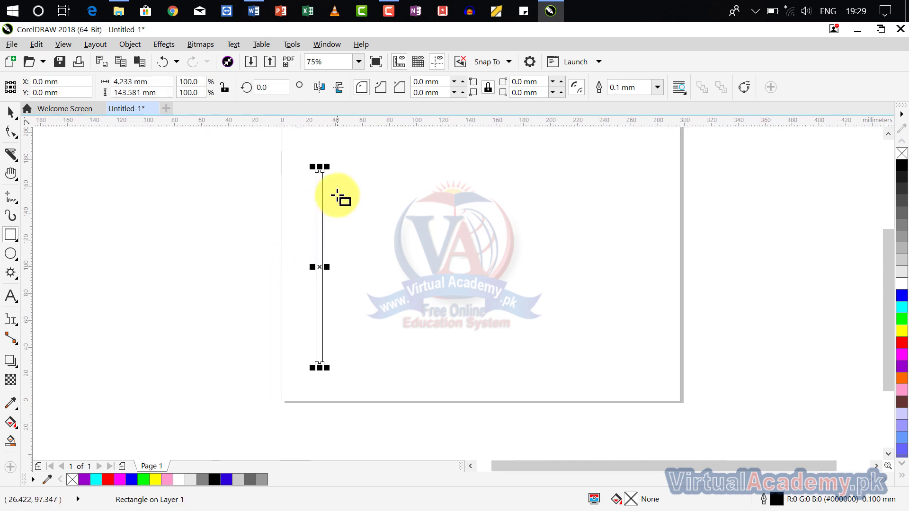
pyautogui.scroll(2, 325, 183)
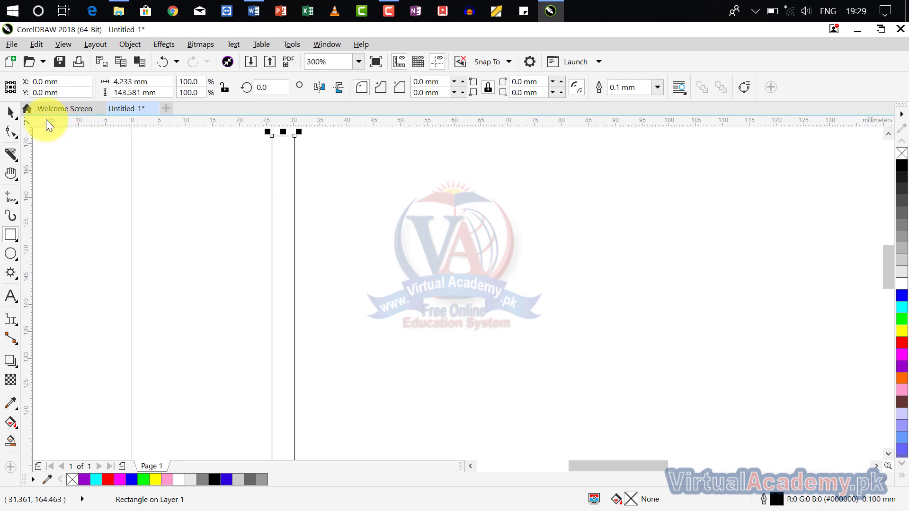
# Duplicate the tall rectangle twice to the right so three equal rectangles stand edge to edge with their tops aligned.
pyautogui.scroll(2, 351, 151)
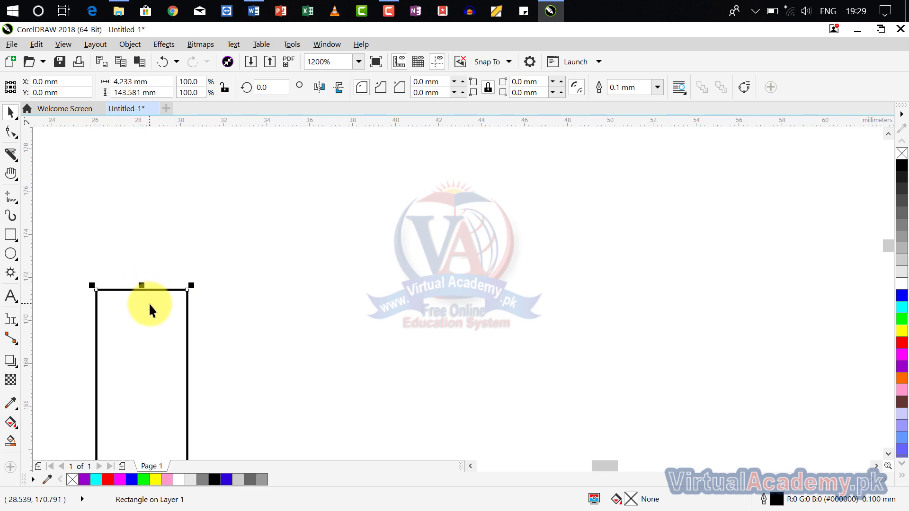
pyautogui.click(149, 303)
pyautogui.moveTo(188, 304); pyautogui.dragTo(279, 303)
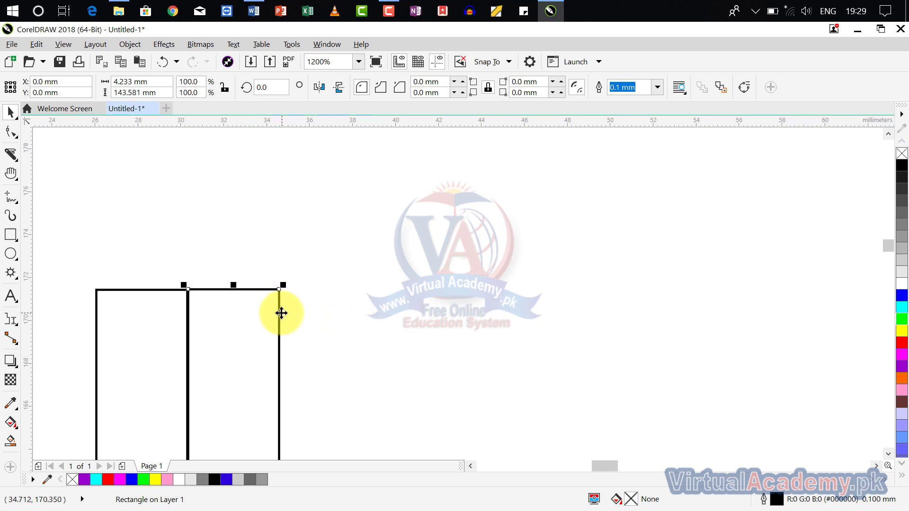
pyautogui.click(263, 291)
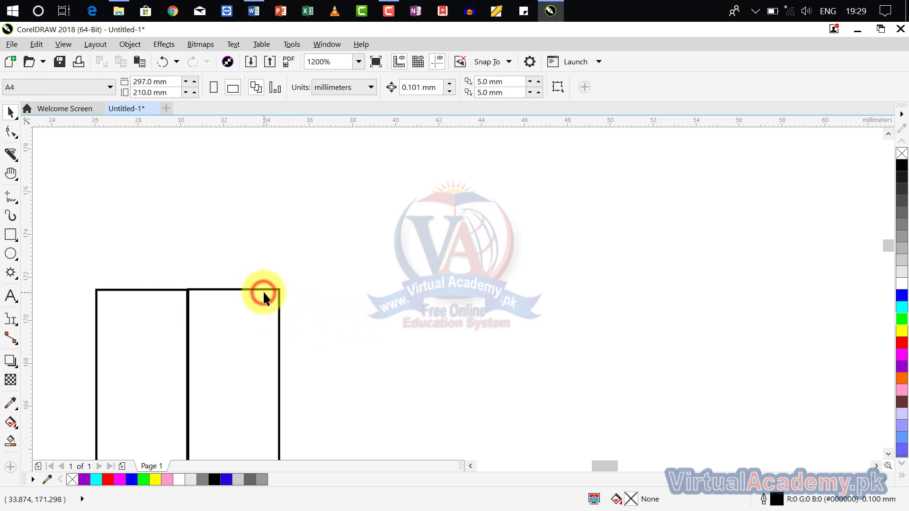
pyautogui.moveTo(264, 291); pyautogui.dragTo(357, 289)
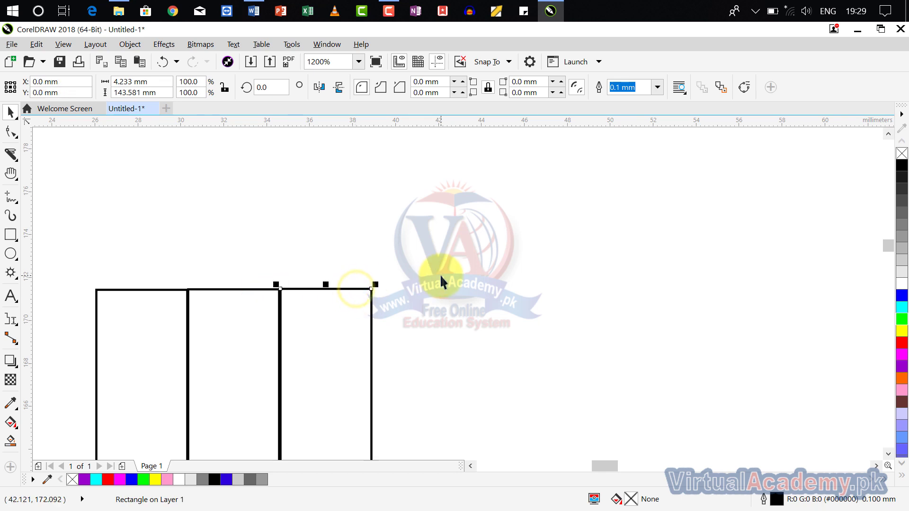
# Fill the three rectangles from left to right with magenta, purple and orange.
pyautogui.scroll(-4, 442, 277)
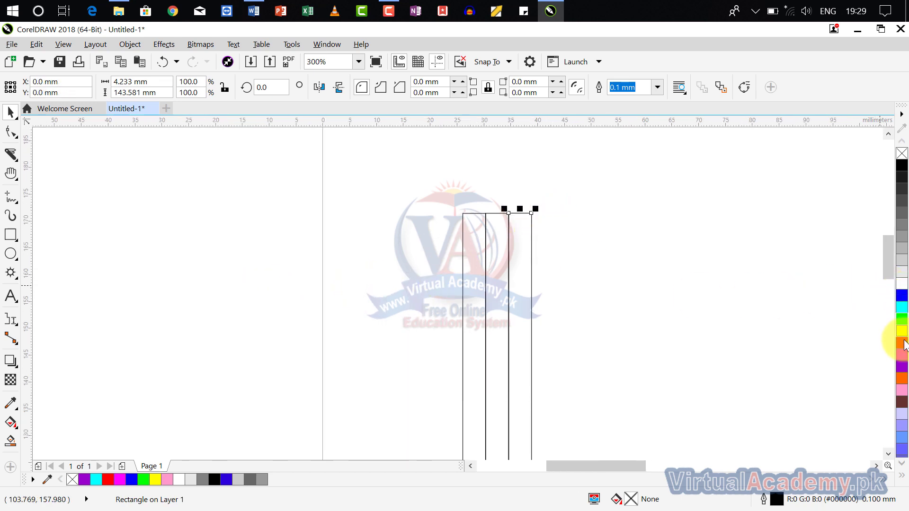
pyautogui.moveTo(903, 362); pyautogui.dragTo(484, 264)
pyautogui.moveTo(902, 372); pyautogui.dragTo(502, 301)
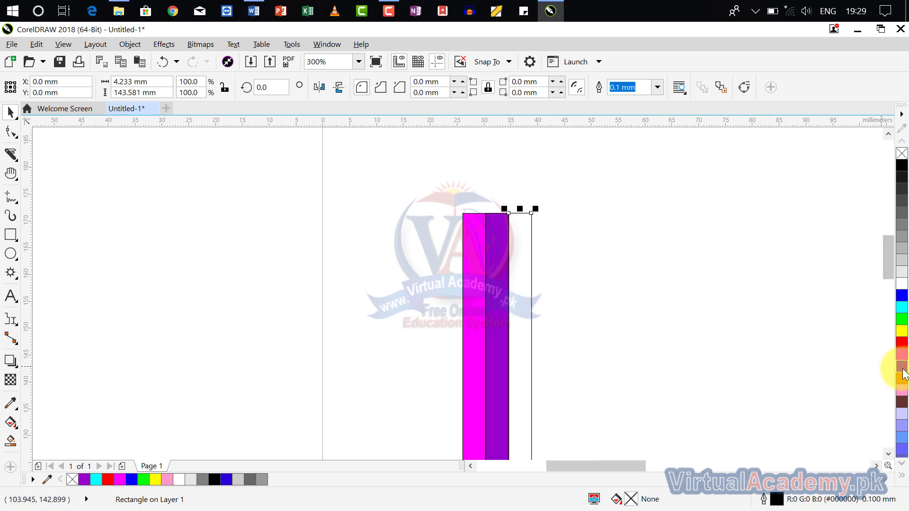
pyautogui.moveTo(528, 286); pyautogui.dragTo(527, 285)
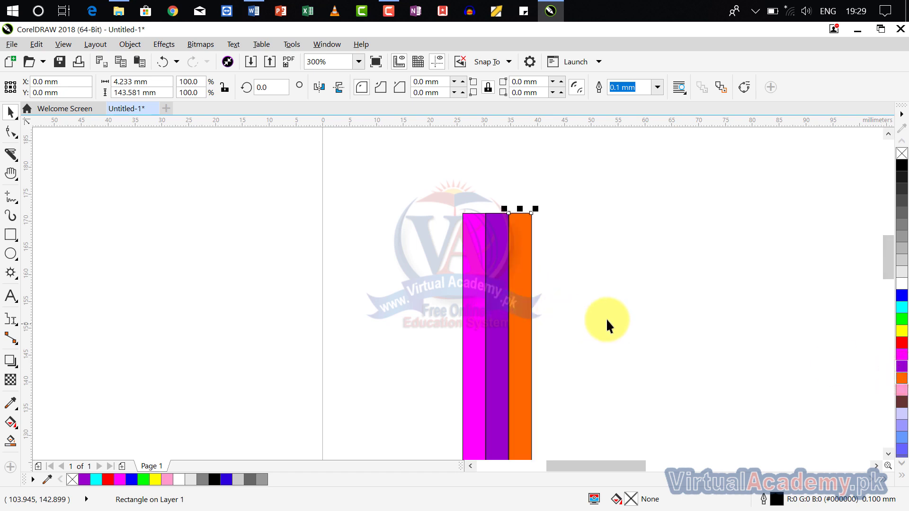
# Draw a closed triangle about 13 mm wide and 41 mm high on top of the three strips with the Pen tool and fill it light gray.
pyautogui.scroll(-4, 608, 284)
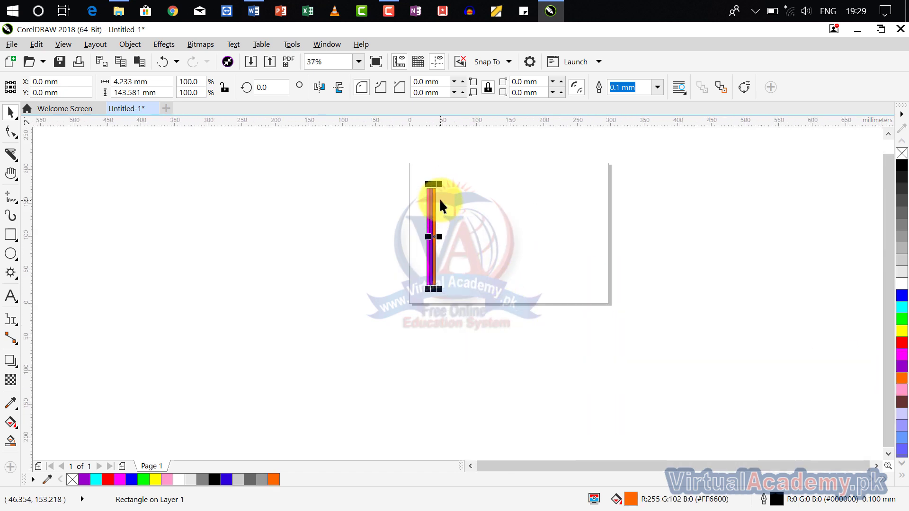
pyautogui.scroll(5, 440, 201)
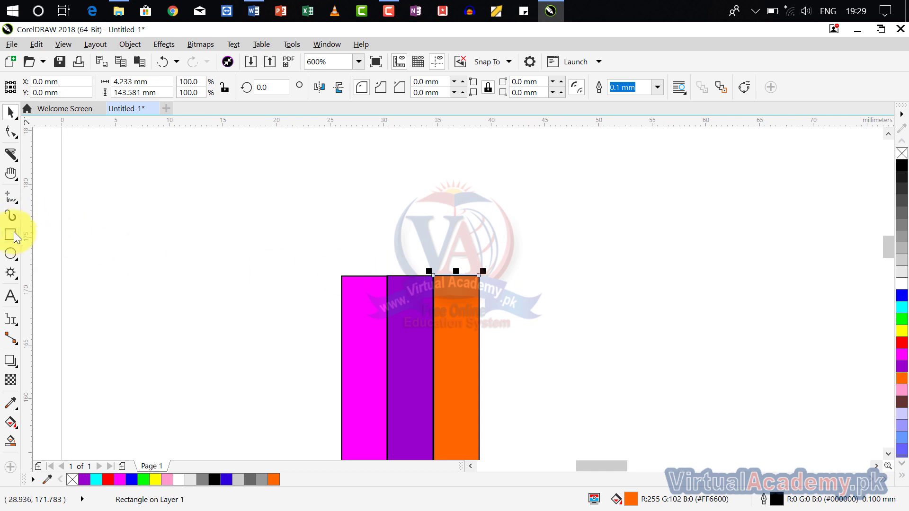
pyautogui.click(10, 202)
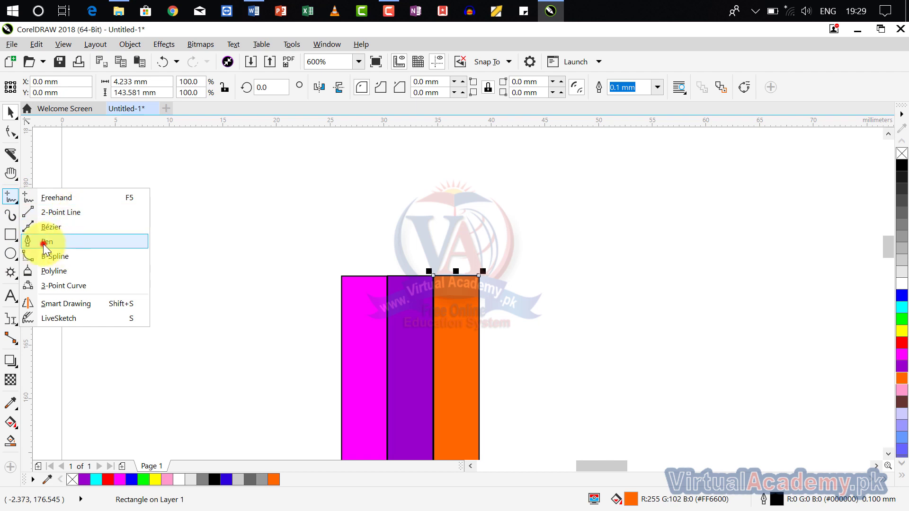
pyautogui.click(45, 242)
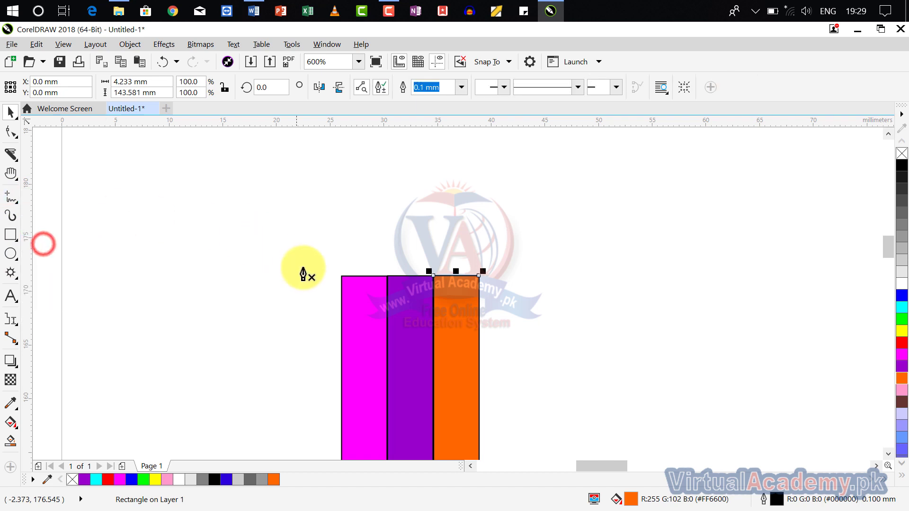
pyautogui.click(341, 277)
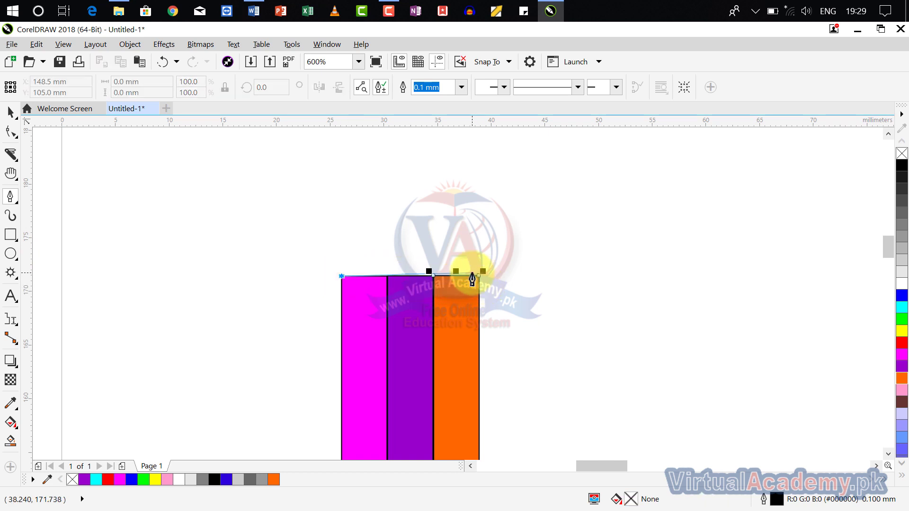
pyautogui.click(479, 276)
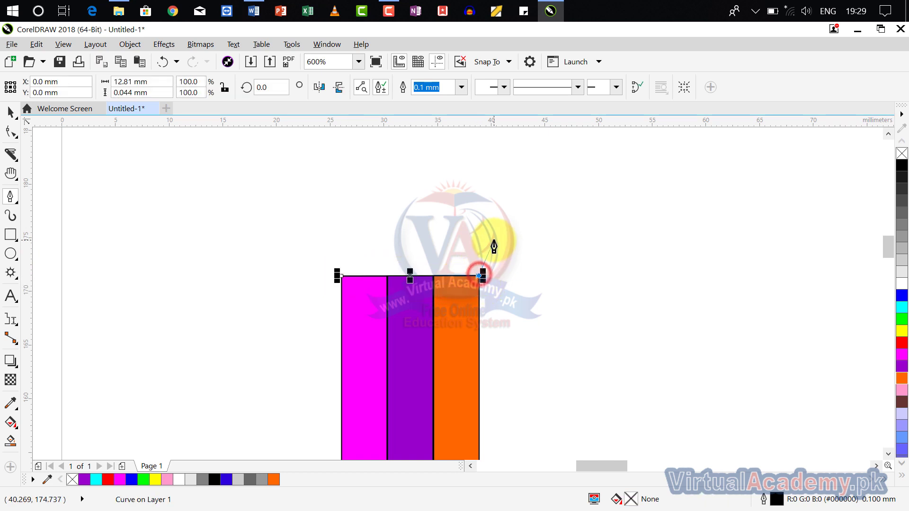
pyautogui.scroll(-4, 492, 247)
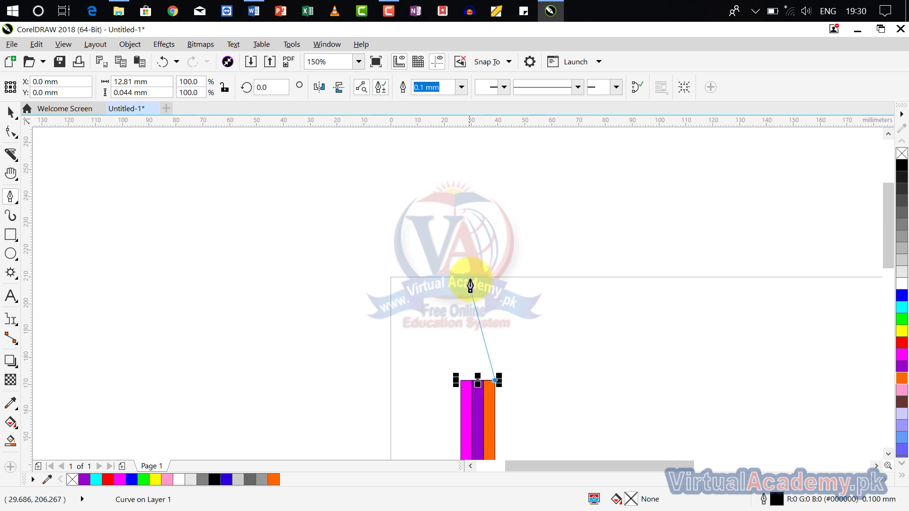
pyautogui.click(479, 270)
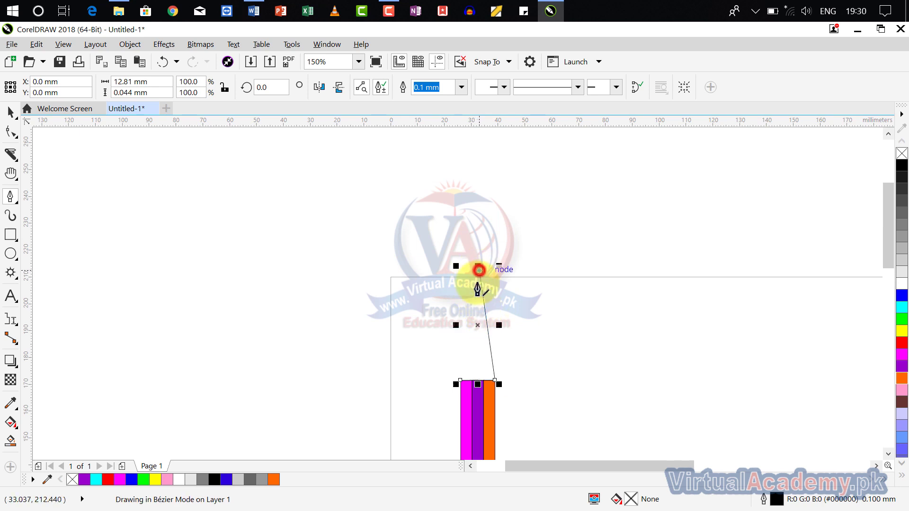
pyautogui.click(460, 380)
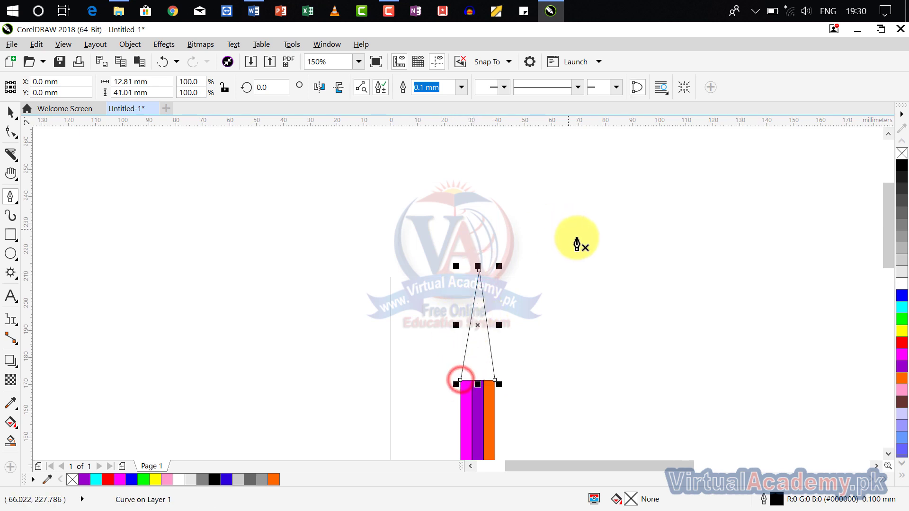
pyautogui.press('space')
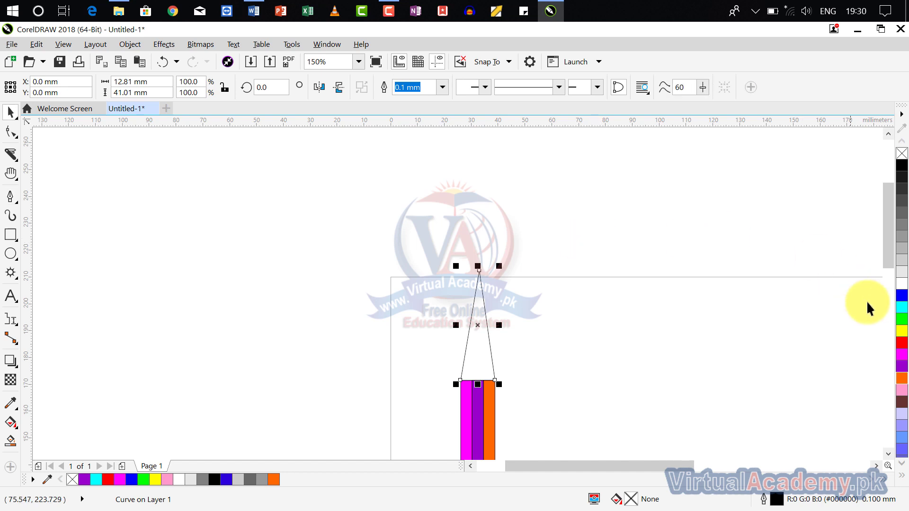
pyautogui.click(901, 263)
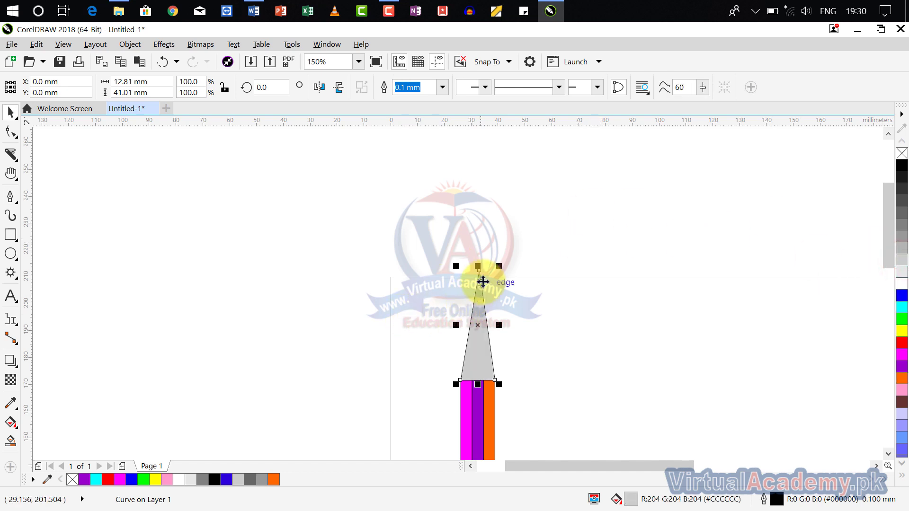
# Draw a closed notched lead tip about 1.1 mm wide and 3.6 mm high at the triangle's apex with the Pen tool and fill it black.
pyautogui.scroll(4, 471, 260)
pyautogui.scroll(2, 478, 324)
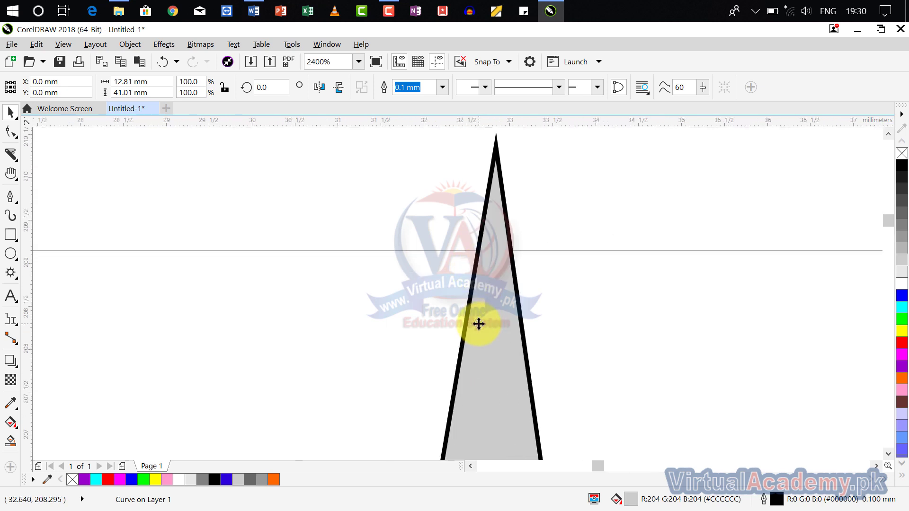
pyautogui.scroll(1, 478, 324)
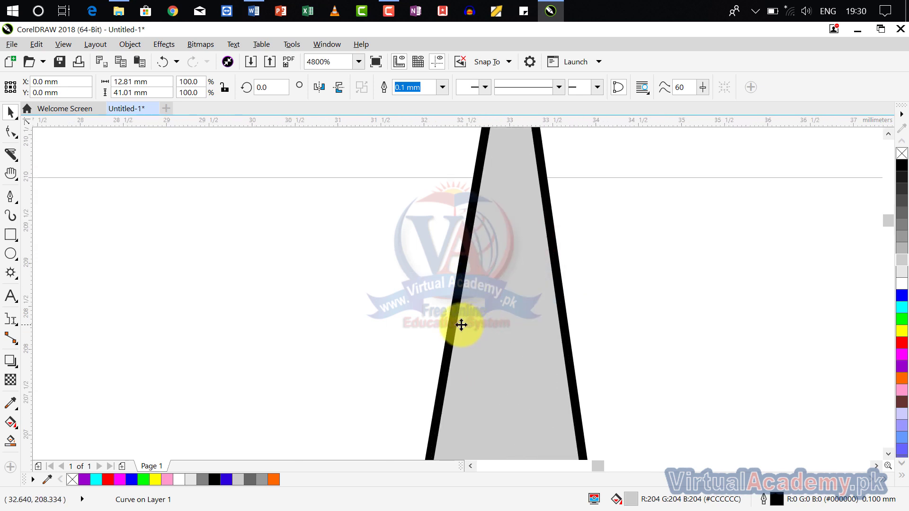
pyautogui.click(10, 196)
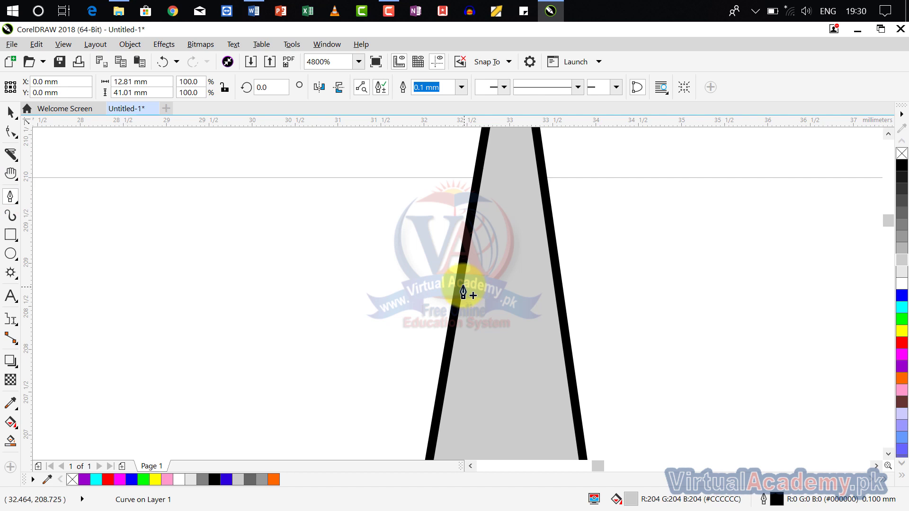
pyautogui.click(462, 285)
pyautogui.click(505, 234)
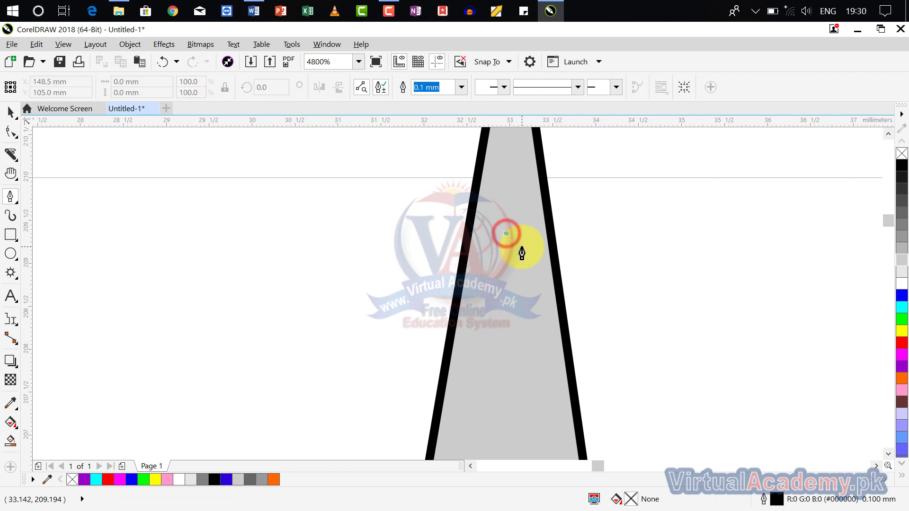
pyautogui.doubleClick(559, 299)
pyautogui.scroll(4, 563, 355)
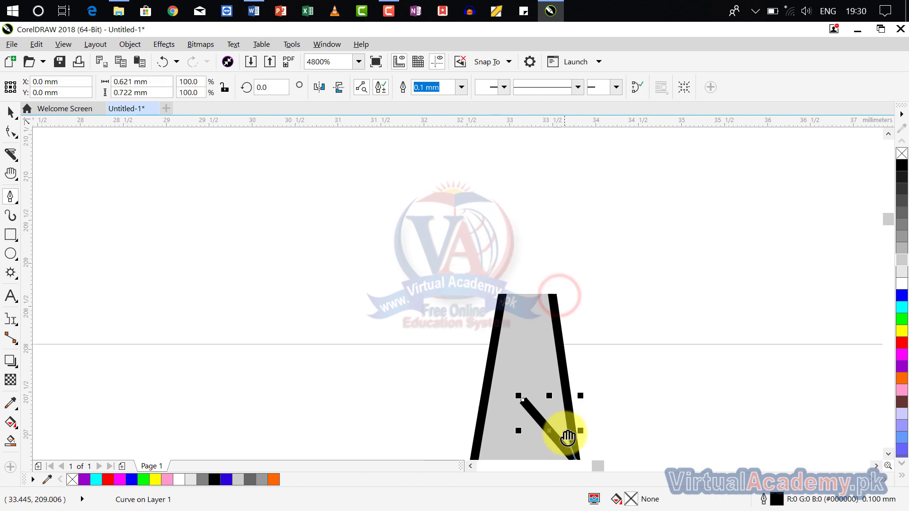
pyautogui.click(532, 155)
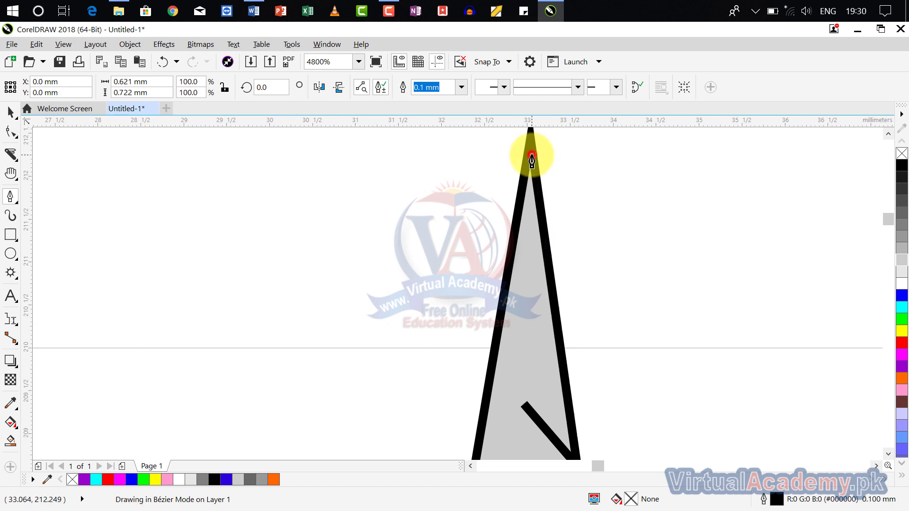
pyautogui.click(479, 441)
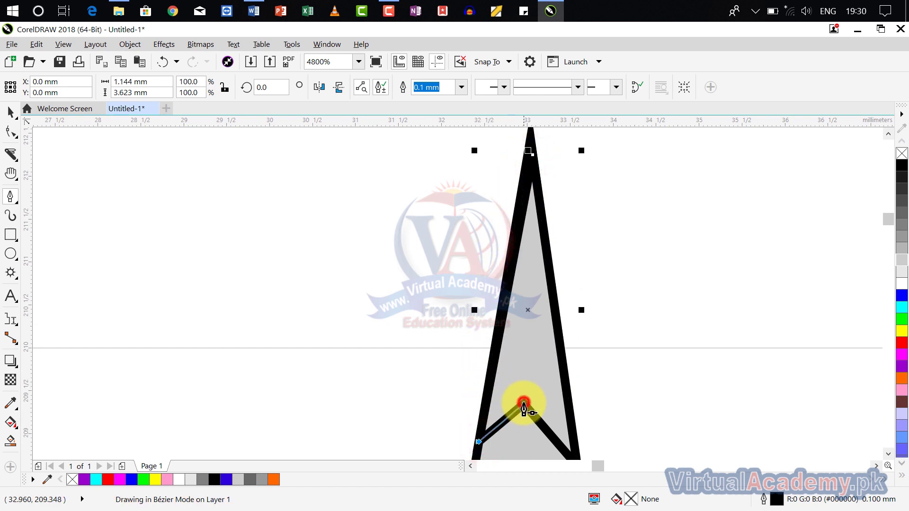
pyautogui.click(523, 404)
pyautogui.click(902, 166)
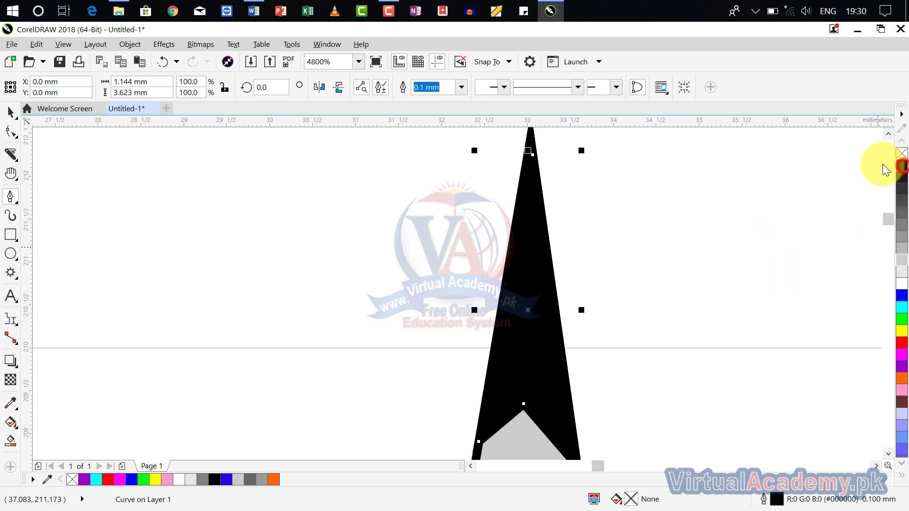
# Draw a rectangle about 13 mm wide and 1.5 mm high directly under the three coloured strips and fill it white.
pyautogui.scroll(-8, 653, 241)
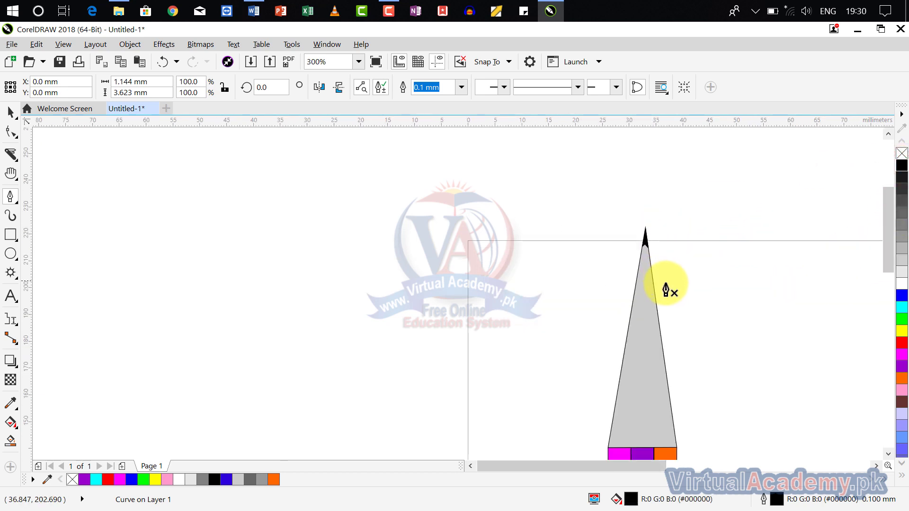
pyautogui.scroll(-4, 666, 289)
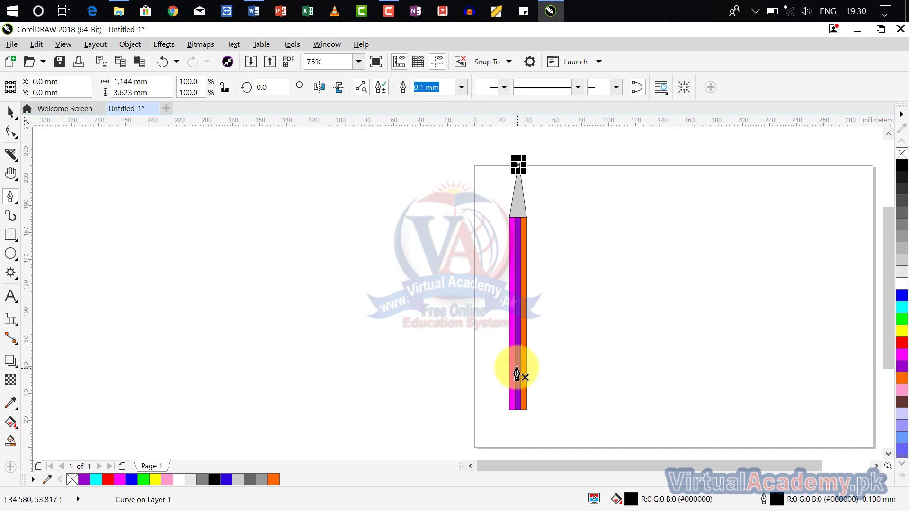
pyautogui.moveTo(516, 374); pyautogui.dragTo(495, 345)
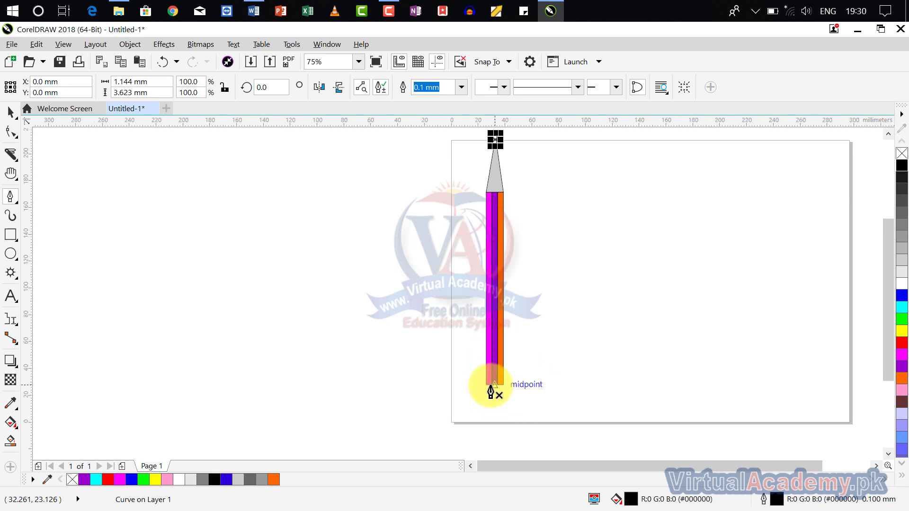
pyautogui.scroll(6, 492, 398)
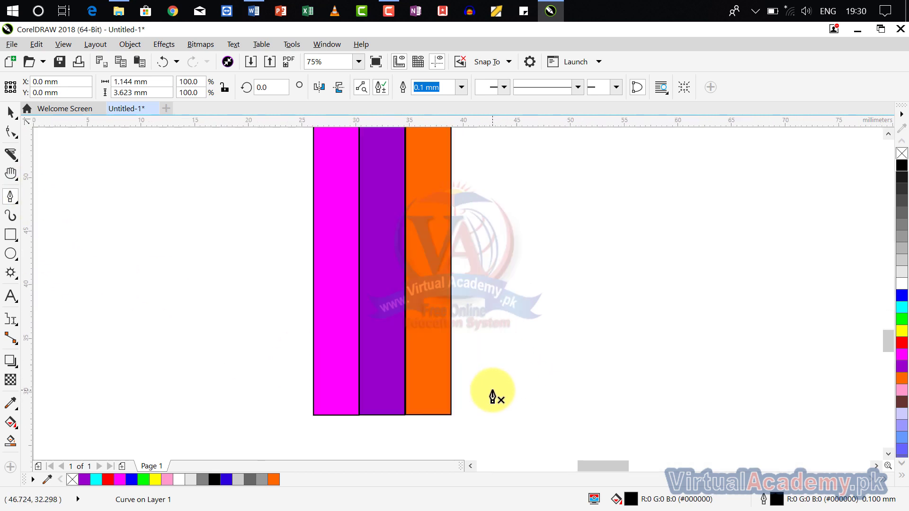
pyautogui.moveTo(492, 397); pyautogui.dragTo(517, 335)
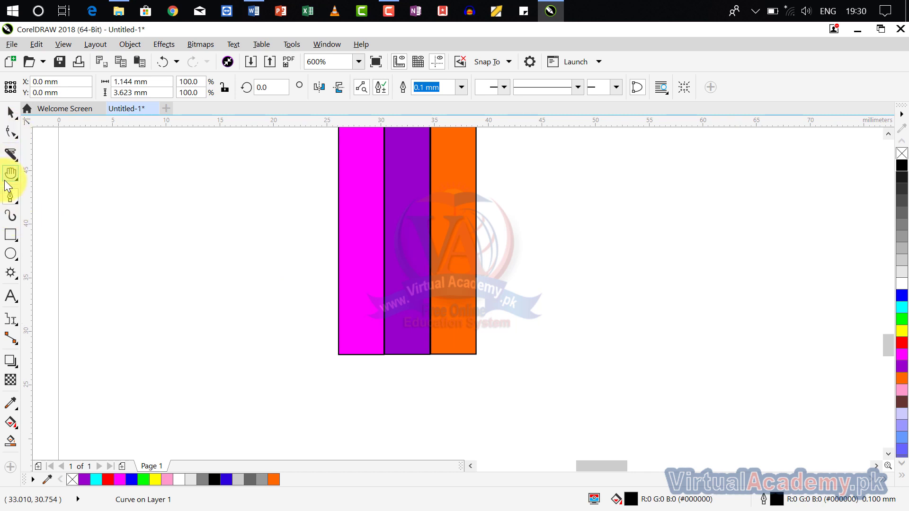
pyautogui.click(11, 234)
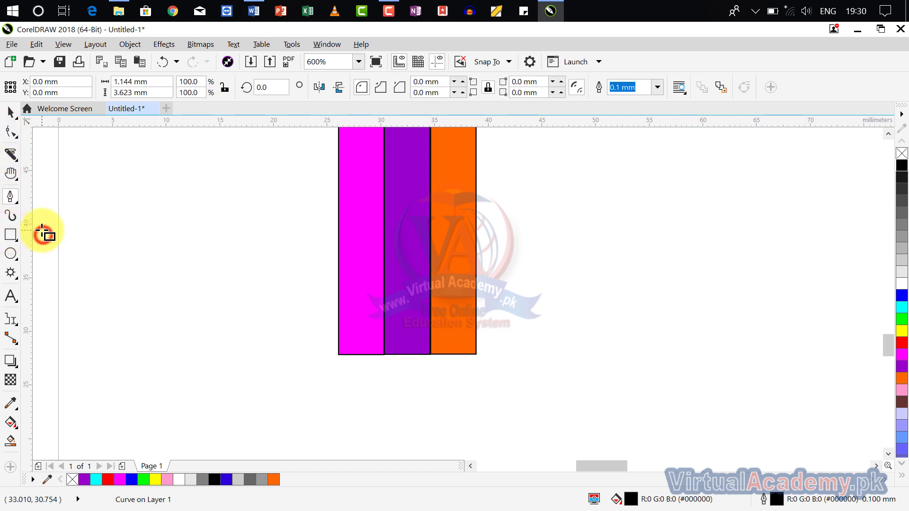
pyautogui.moveTo(338, 354); pyautogui.dragTo(476, 370)
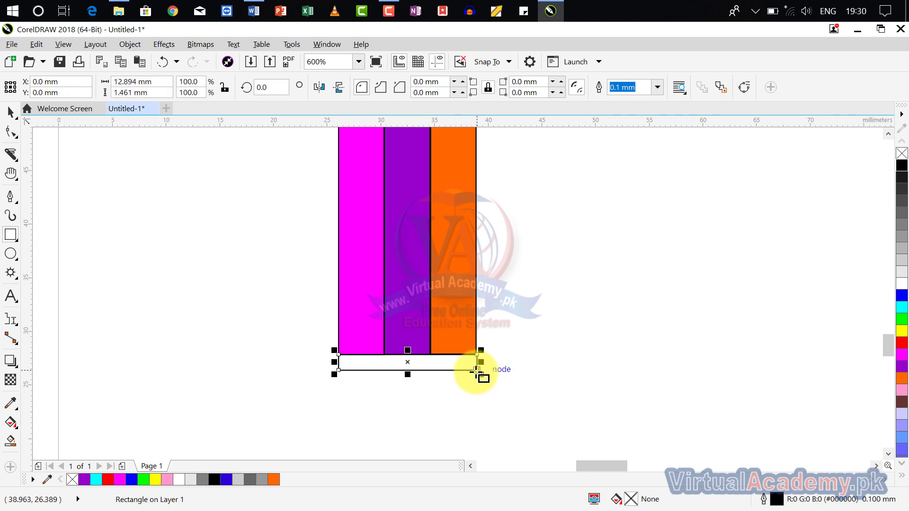
pyautogui.click(904, 284)
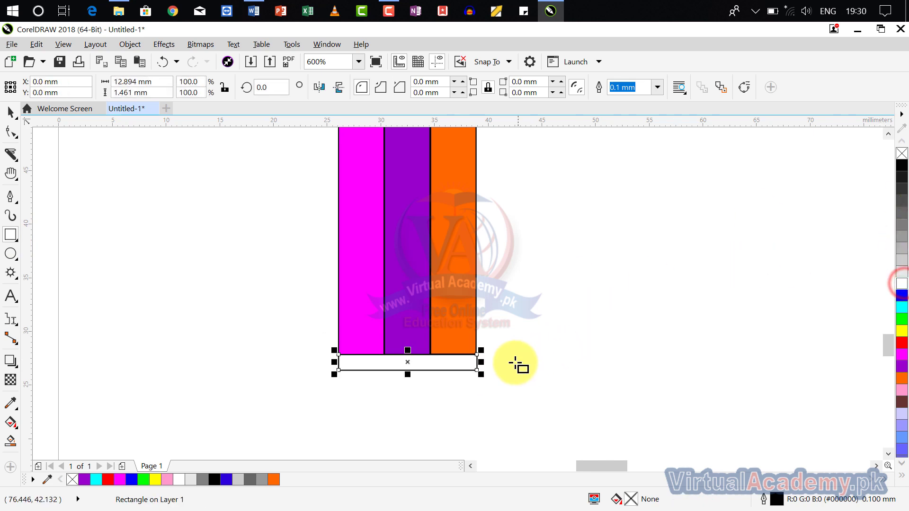
pyautogui.scroll(2, 502, 307)
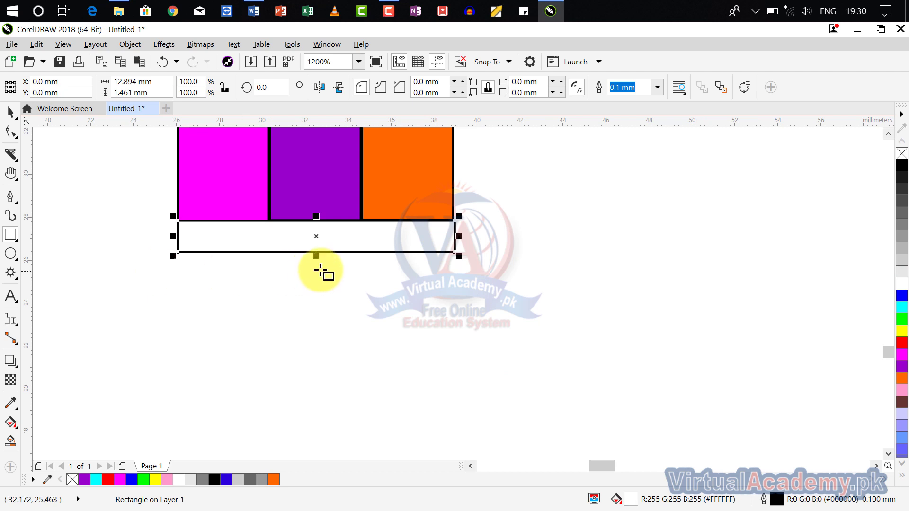
# Draw a rectangle about 12.9 mm wide and 3.2 mm high directly under the white band and convert it to curves.
pyautogui.moveTo(177, 251); pyautogui.dragTo(455, 321)
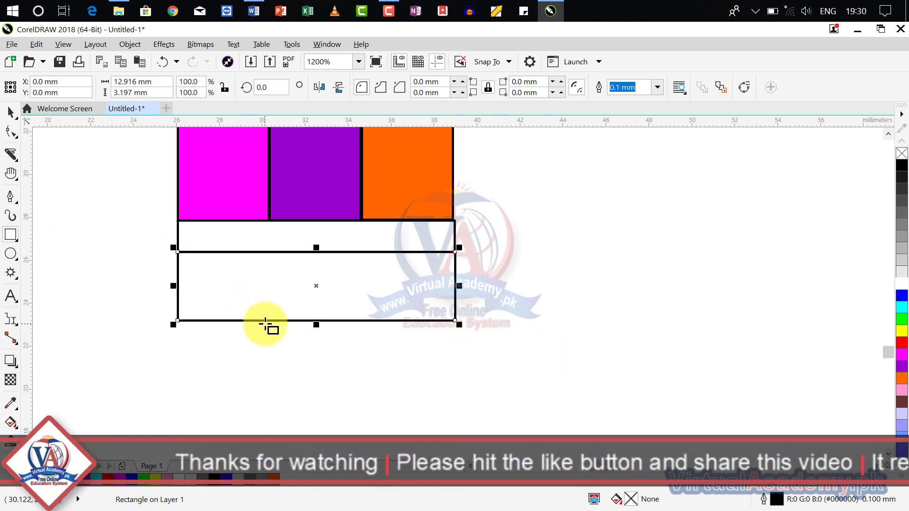
pyautogui.click(15, 134)
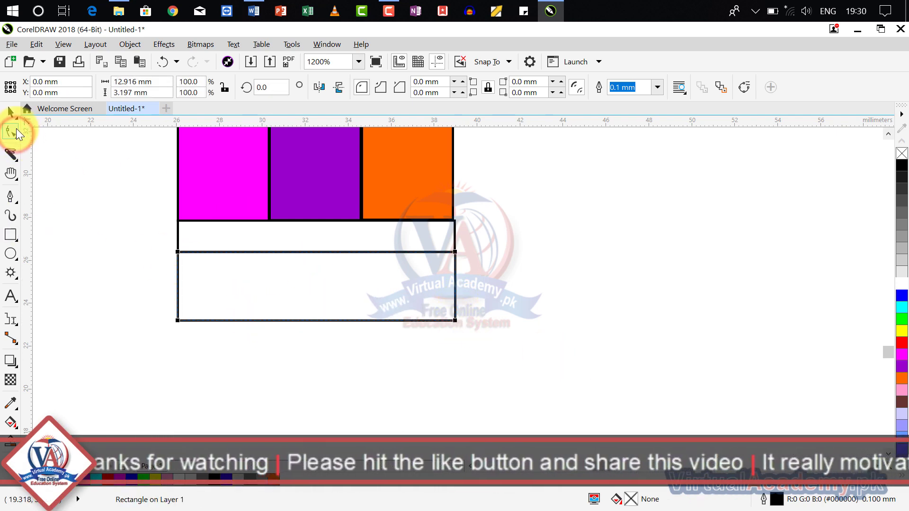
pyautogui.rightClick(316, 320)
pyautogui.click(359, 193)
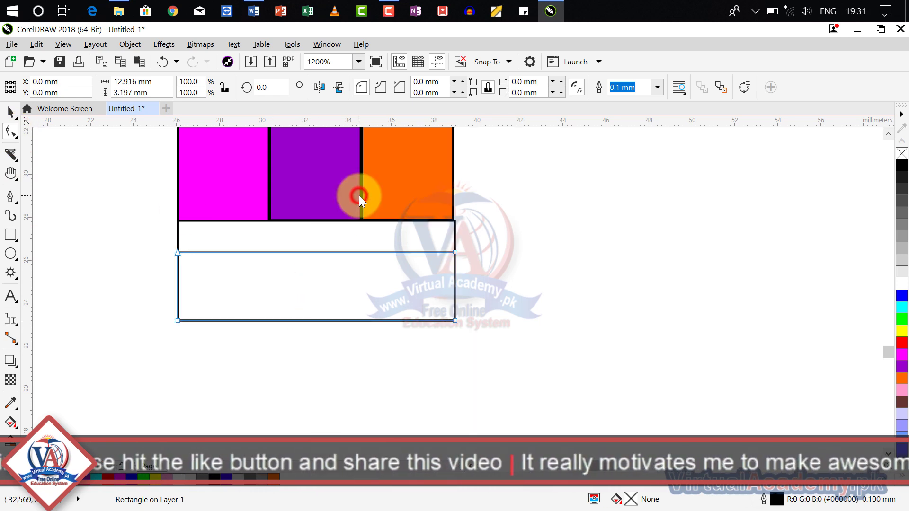
# Turn the new shape's lower edge into a curve, bulge its middle about 5 mm downward, and fill the shape light gray (#CCCCCC).
pyautogui.rightClick(318, 321)
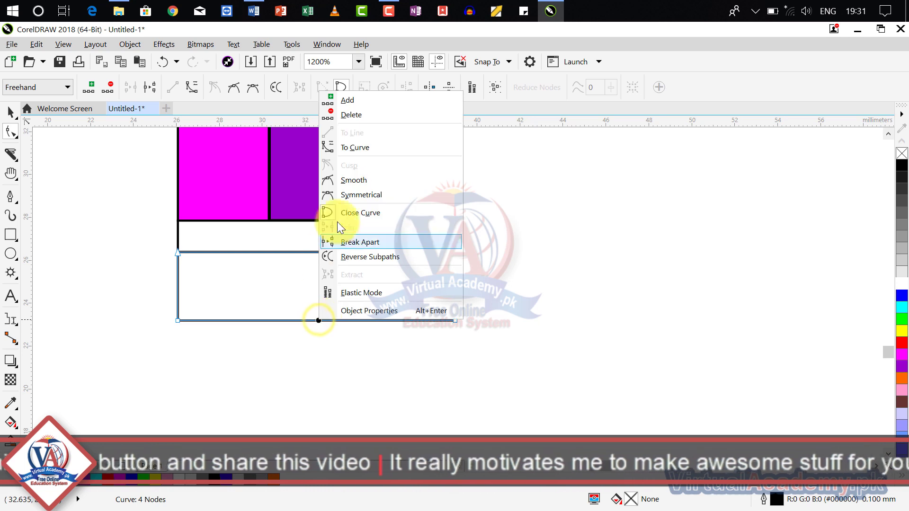
pyautogui.click(351, 149)
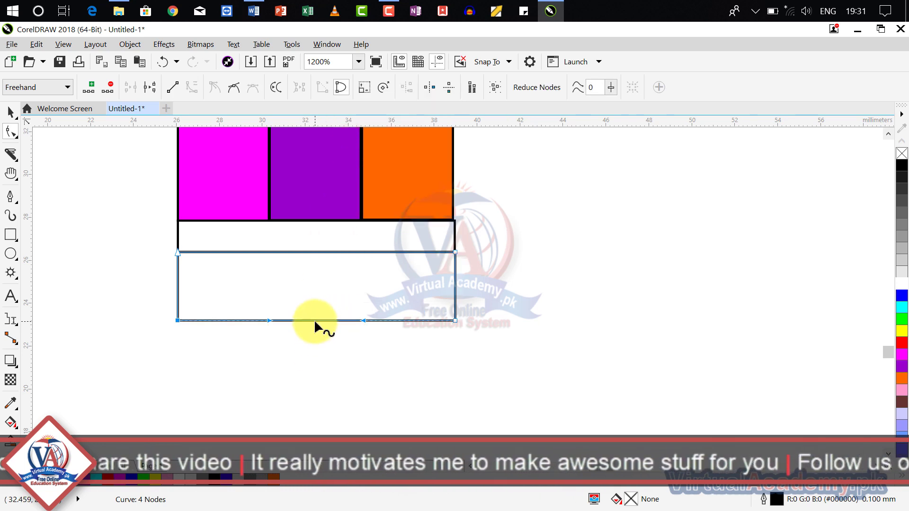
pyautogui.moveTo(314, 320); pyautogui.dragTo(314, 429)
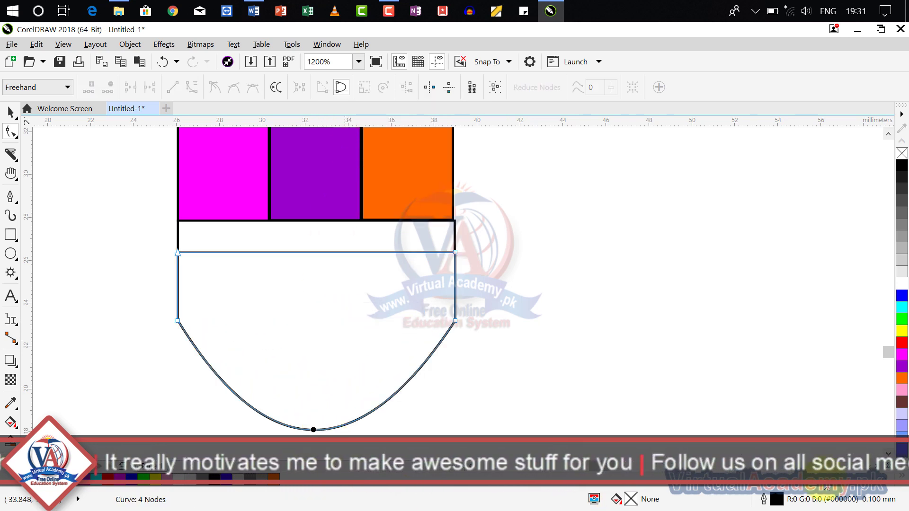
pyautogui.click(902, 266)
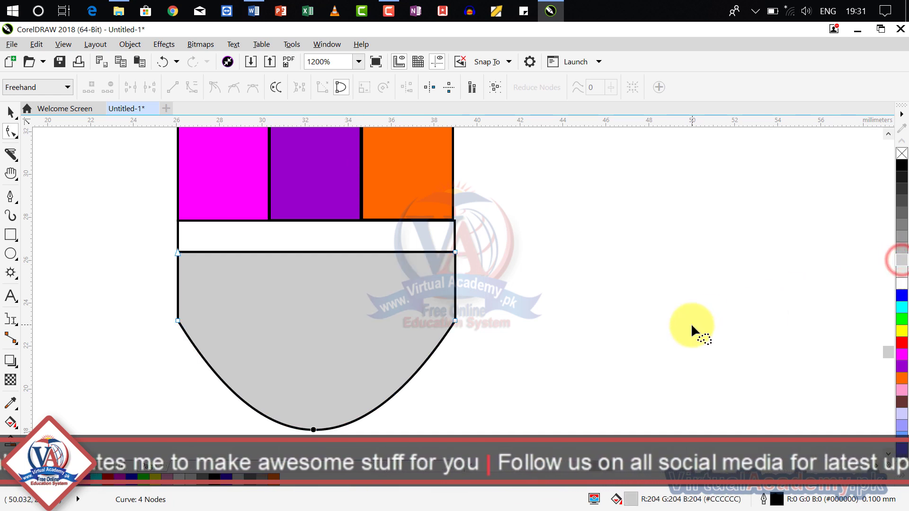
# Shorten the gray pencil-point triangle from its apex to about 23.8 mm high, keeping its base on the coloured strips.
pyautogui.scroll(-4, 691, 329)
pyautogui.scroll(1, 544, 341)
pyautogui.scroll(-2, 548, 331)
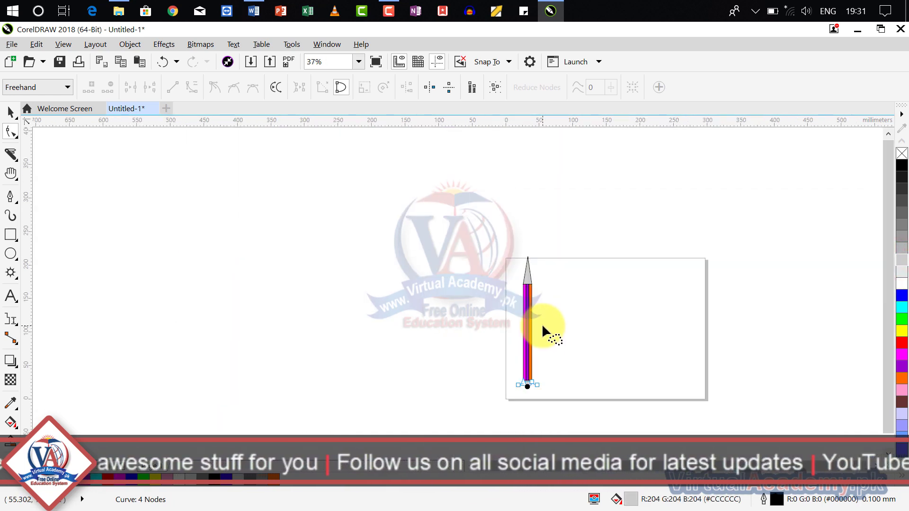
pyautogui.scroll(2, 583, 265)
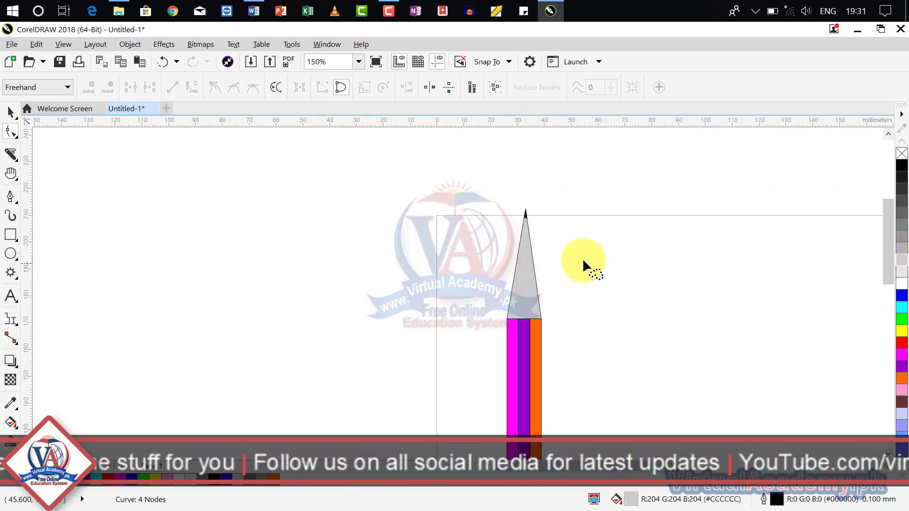
pyautogui.click(10, 111)
pyautogui.moveTo(592, 197); pyautogui.dragTo(464, 291)
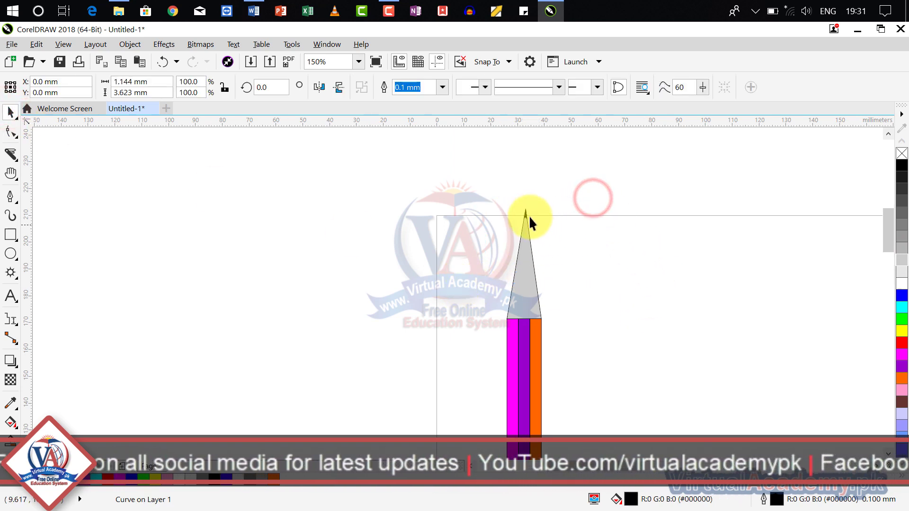
pyautogui.scroll(3, 527, 217)
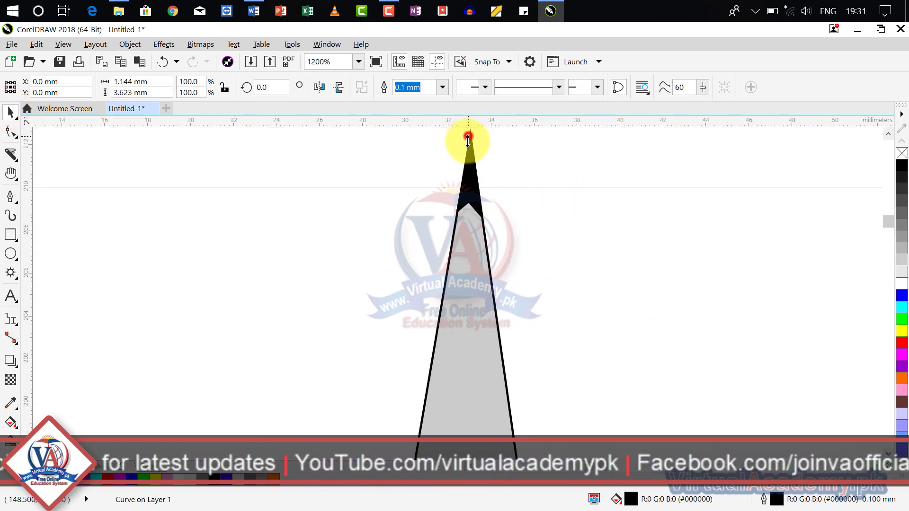
pyautogui.click(462, 255)
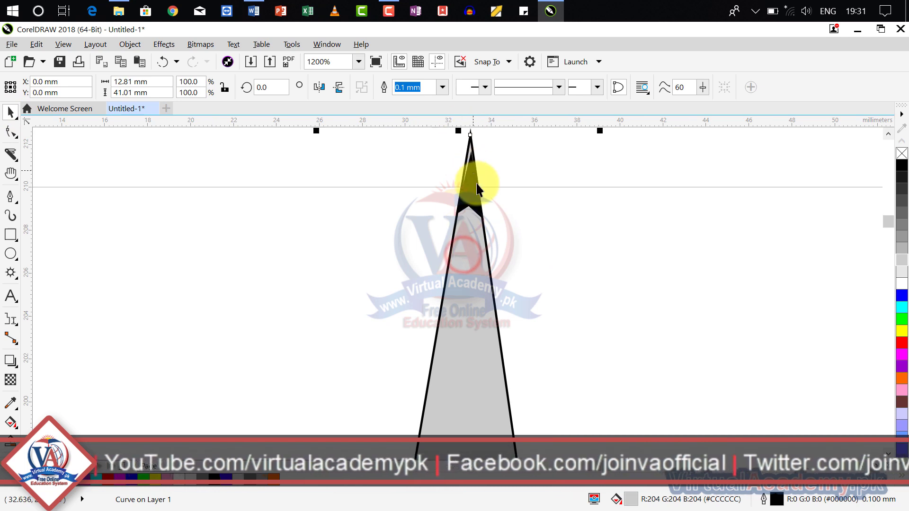
pyautogui.scroll(-2, 477, 187)
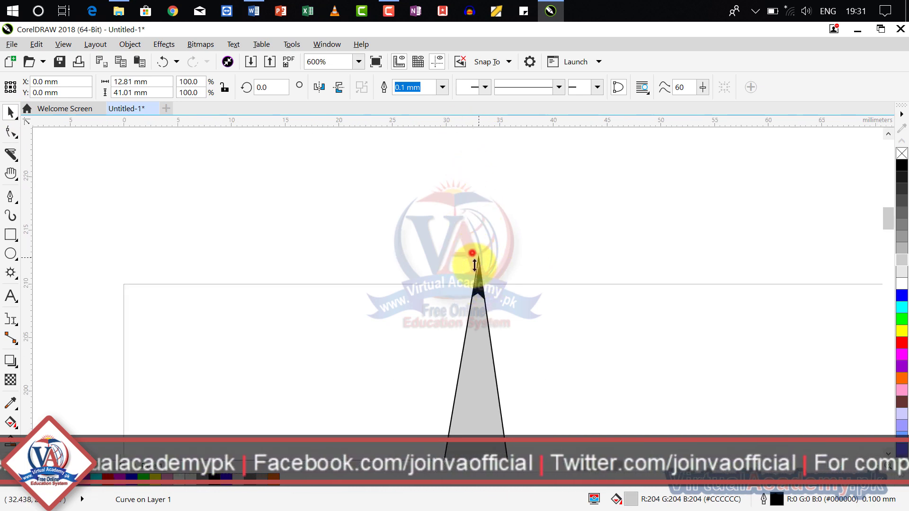
pyautogui.moveTo(474, 253); pyautogui.dragTo(475, 349)
pyautogui.scroll(-4, 531, 274)
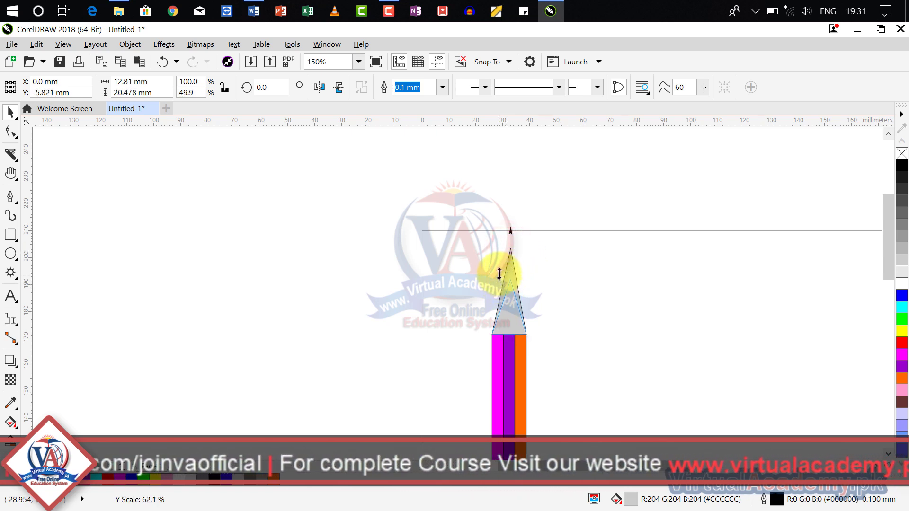
pyautogui.moveTo(496, 266); pyautogui.dragTo(496, 263)
pyautogui.scroll(2, 502, 246)
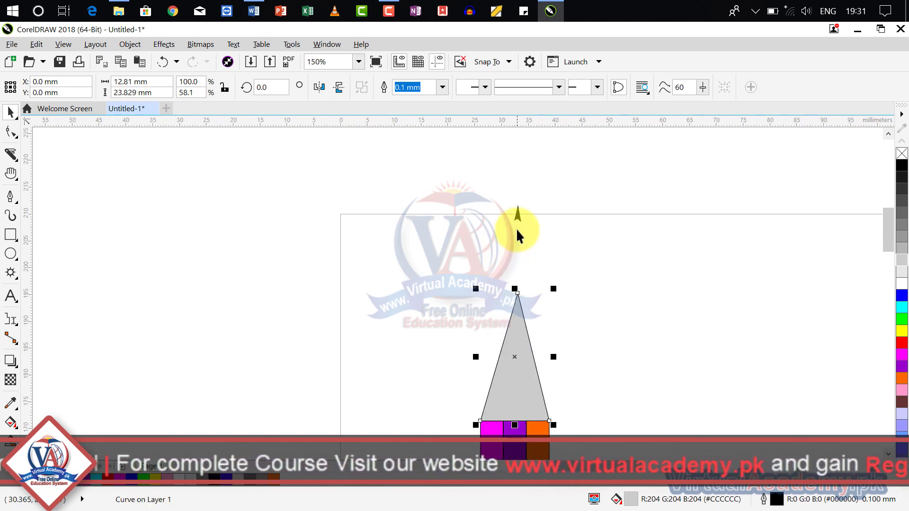
# Reduce the black lead tip to about 2.8 mm high and move it down onto the shortened triangle's apex.
pyautogui.click(517, 212)
pyautogui.moveTo(518, 213); pyautogui.dragTo(526, 307)
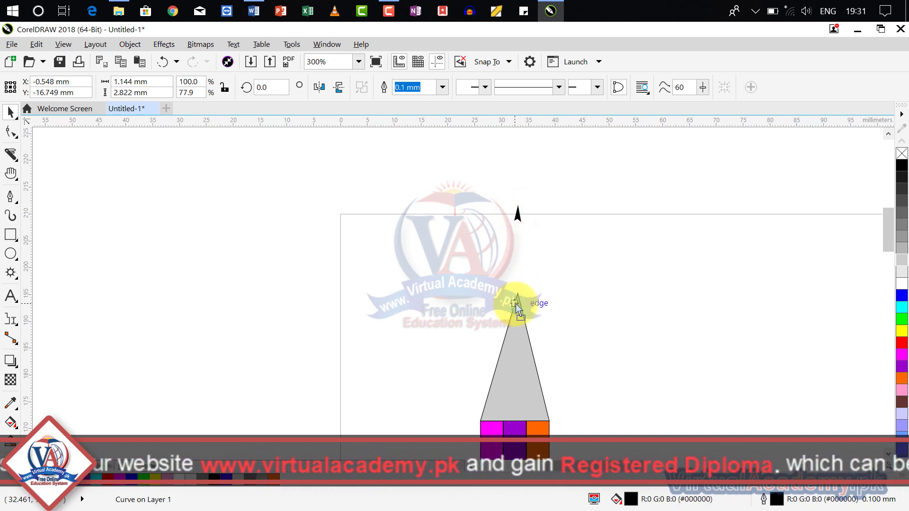
pyautogui.moveTo(515, 302); pyautogui.dragTo(539, 299)
pyautogui.scroll(4, 517, 301)
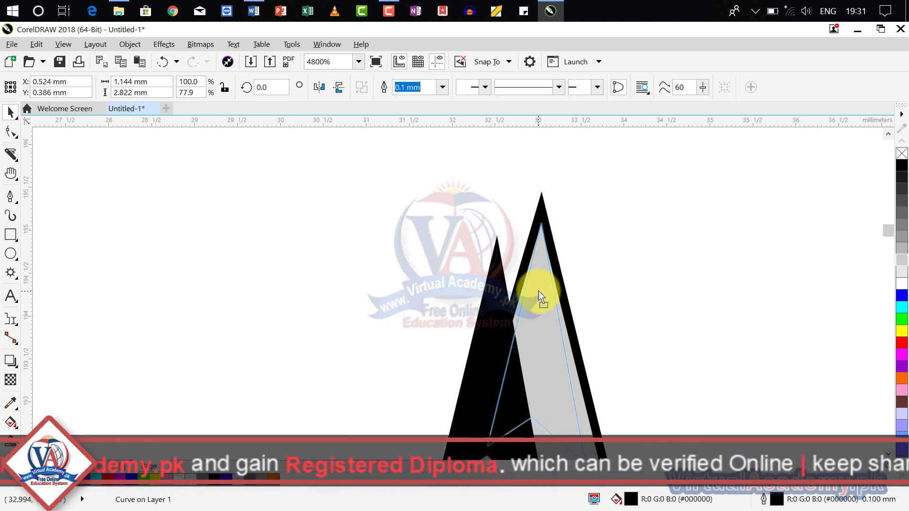
pyautogui.scroll(-2, 540, 300)
pyautogui.scroll(2, 526, 299)
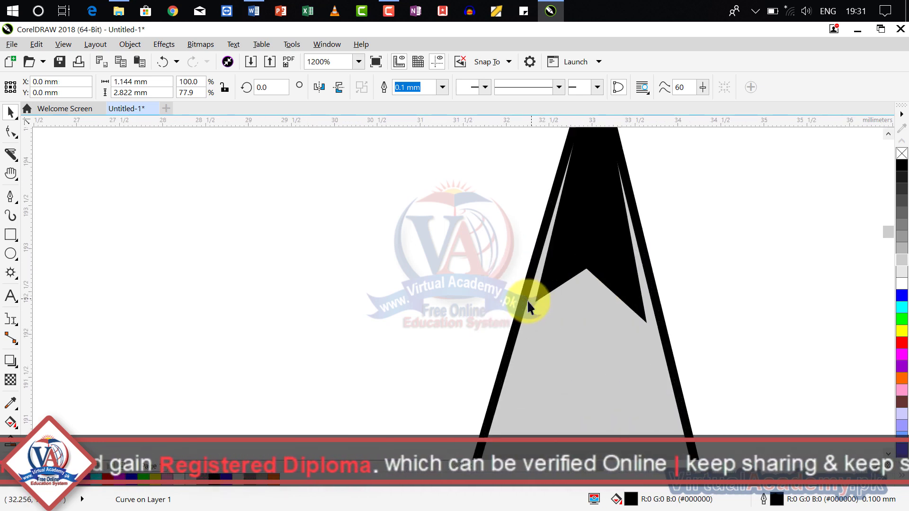
# Stretch the lead tip to about 2 mm wide and 4 mm high so it spans both edges of the triangle's apex.
pyautogui.moveTo(548, 329); pyautogui.dragTo(452, 457)
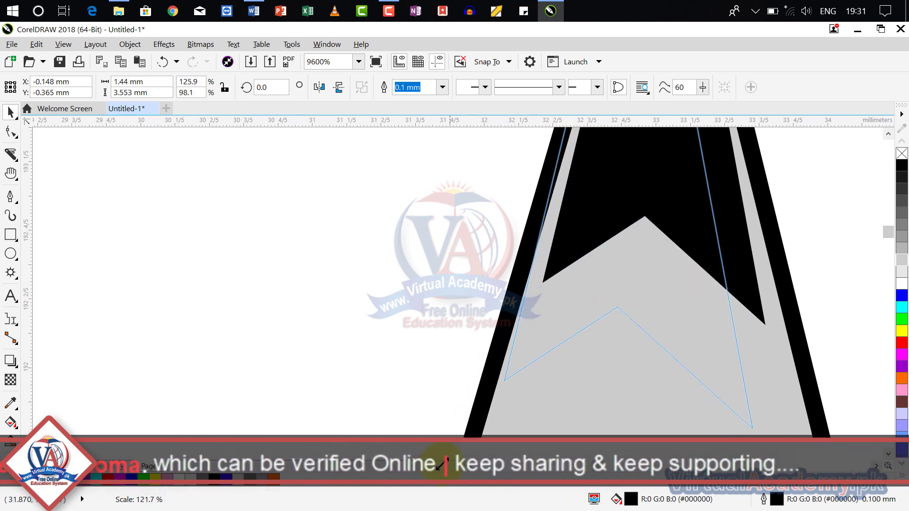
pyautogui.scroll(-2, 513, 331)
pyautogui.scroll(-2, 582, 339)
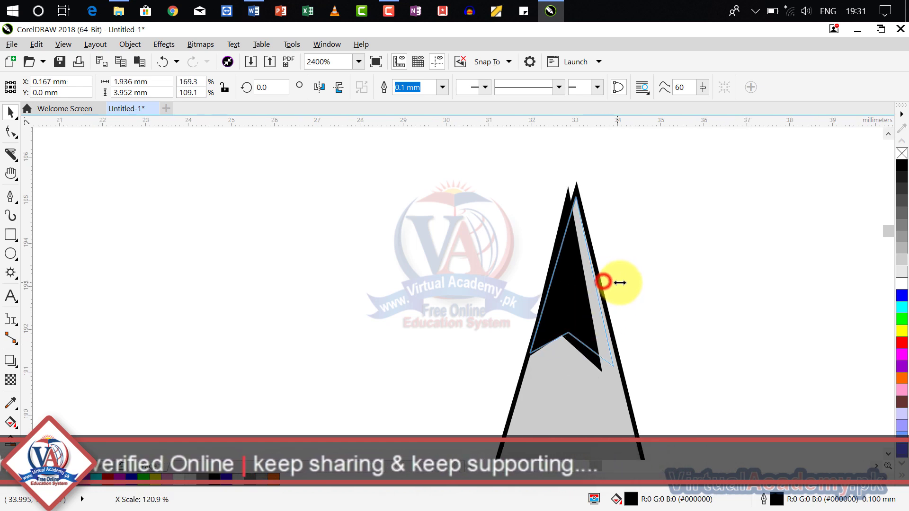
pyautogui.moveTo(603, 279); pyautogui.dragTo(620, 280)
pyautogui.click(682, 309)
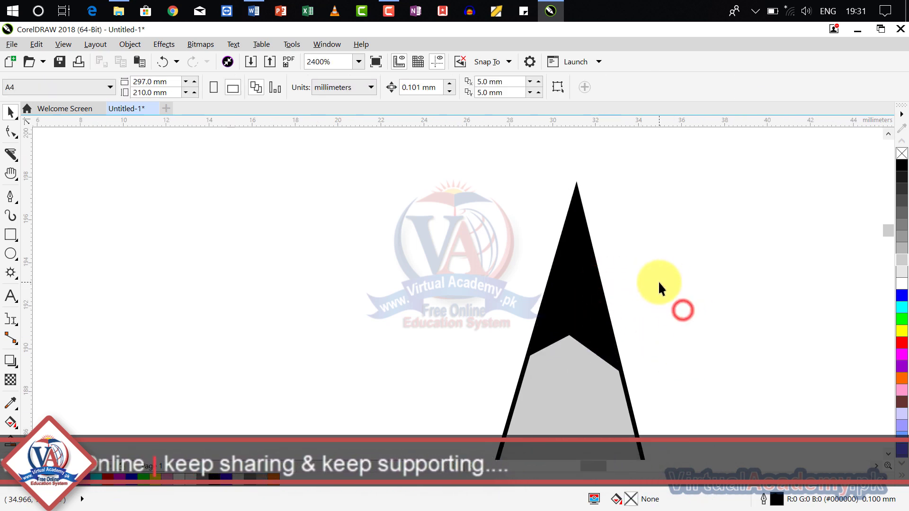
# Select all seven parts of the pencil and group them.
pyautogui.scroll(-5, 658, 280)
pyautogui.scroll(-4, 631, 280)
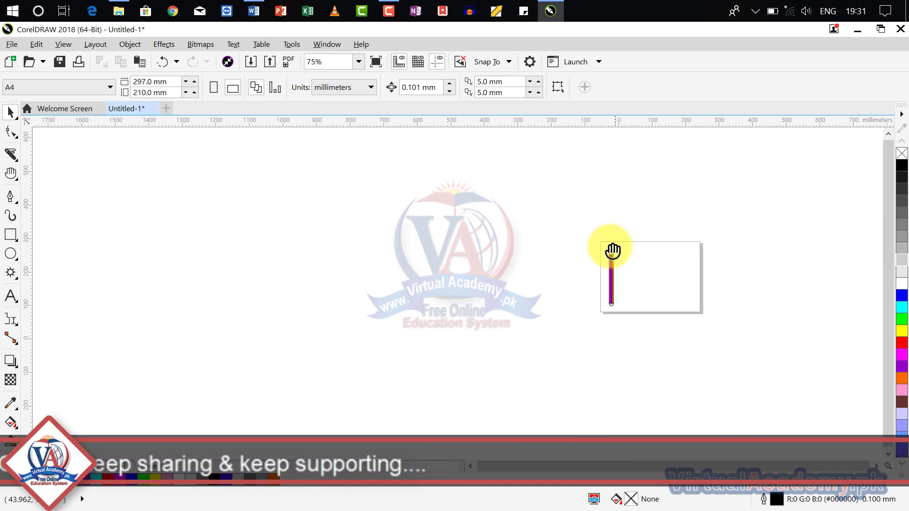
pyautogui.moveTo(633, 253); pyautogui.dragTo(549, 161)
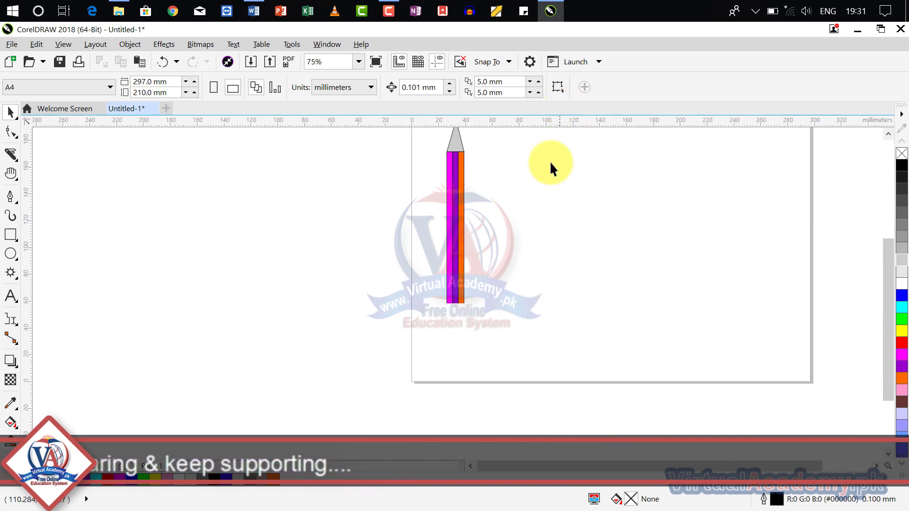
pyautogui.scroll(-2, 551, 185)
pyautogui.moveTo(444, 330); pyautogui.dragTo(447, 333)
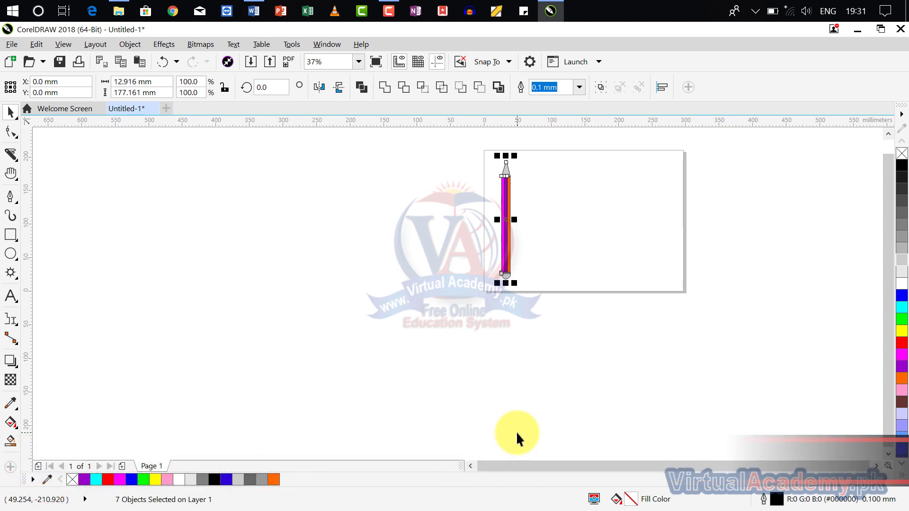
pyautogui.hotkey('ctrl', 'g')
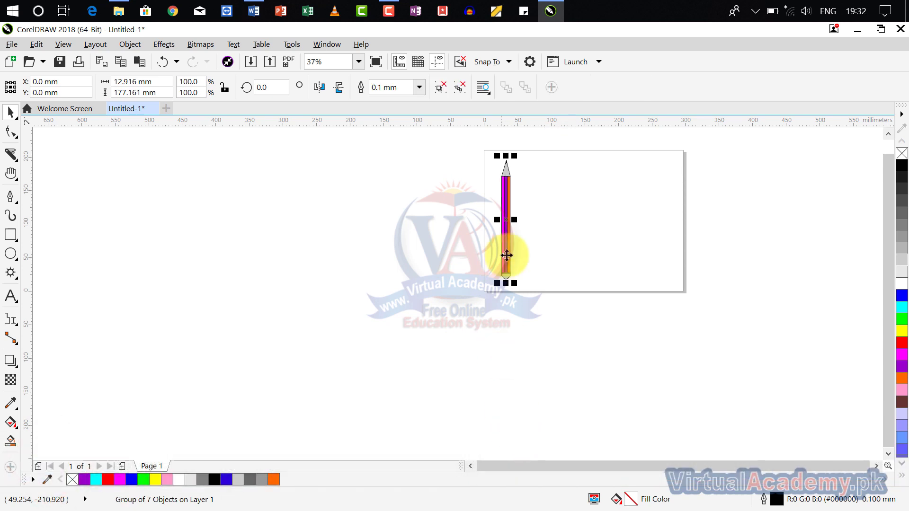
# Rotate the pencil group to about 237° so its tip points down to the right, move it near the page's centre and deselect it.
pyautogui.click(510, 223)
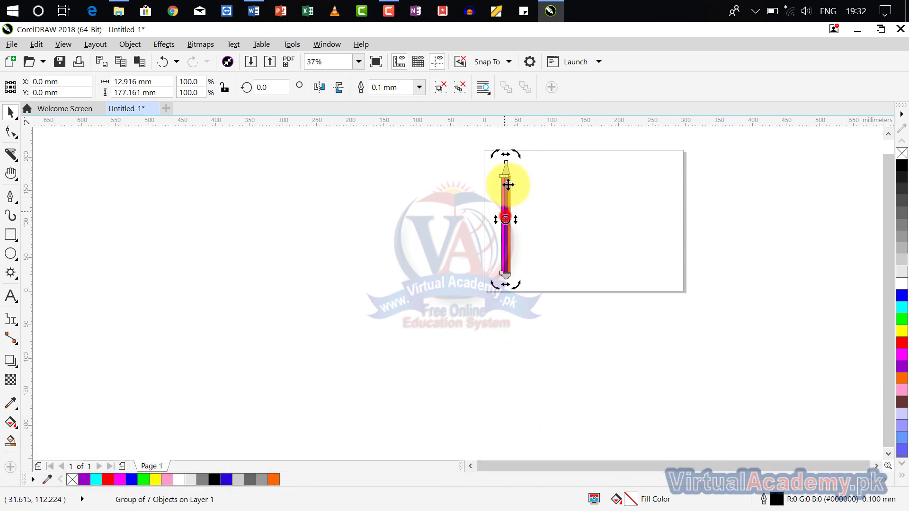
pyautogui.moveTo(516, 159)
pyautogui.mouseDown()
pyautogui.moveTo(611, 256)
pyautogui.moveTo(611, 229)
pyautogui.moveTo(598, 286)
pyautogui.moveTo(580, 283)
pyautogui.mouseUp()
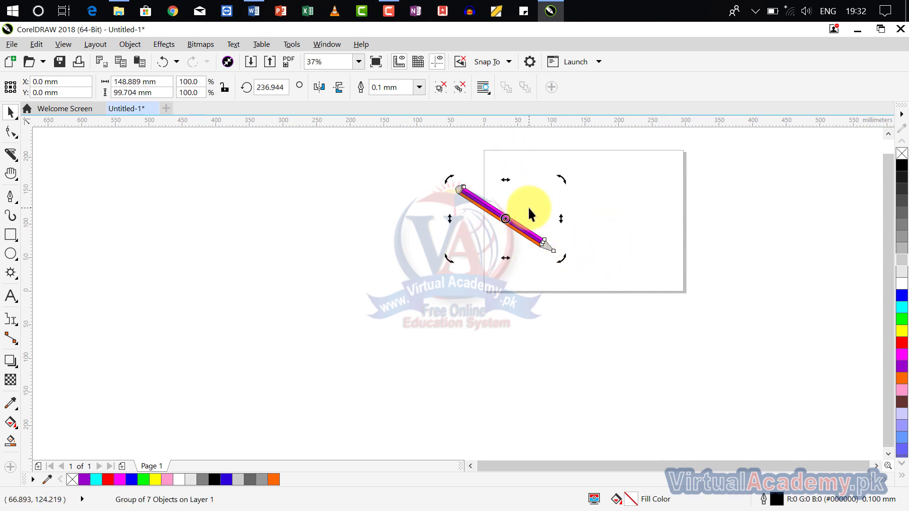
pyautogui.click(513, 222)
pyautogui.moveTo(513, 222); pyautogui.dragTo(609, 233)
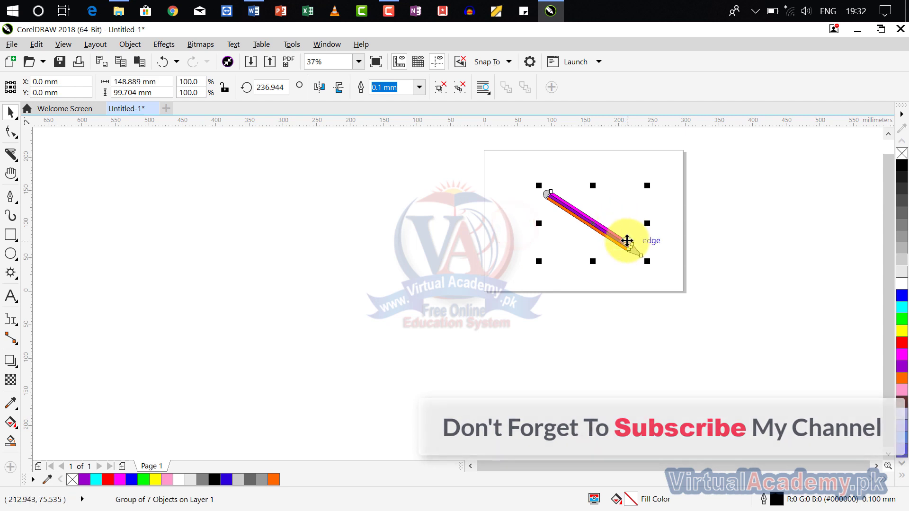
pyautogui.scroll(5, 627, 241)
pyautogui.scroll(-3, 657, 322)
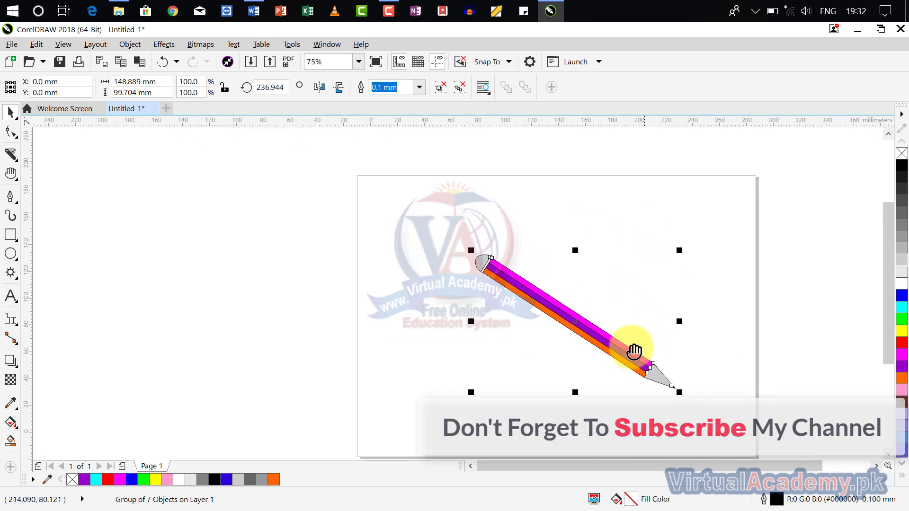
pyautogui.scroll(2, 606, 334)
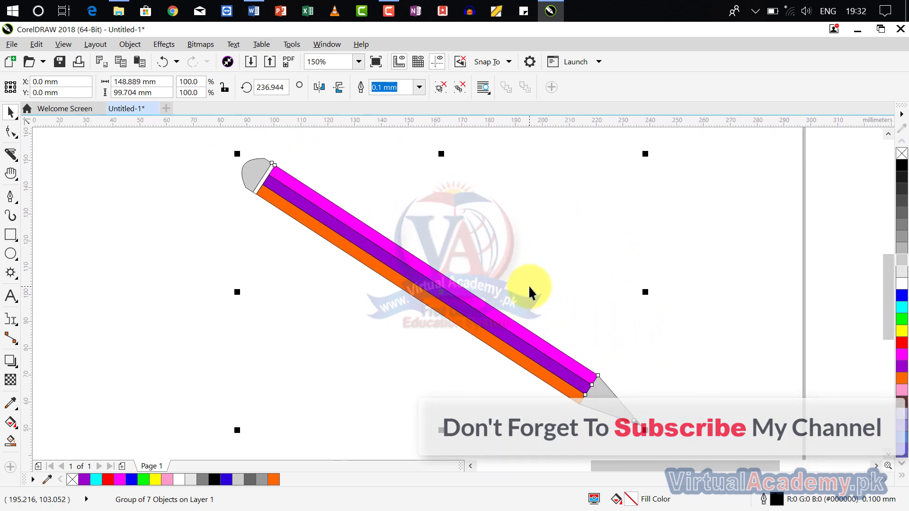
pyautogui.click(528, 285)
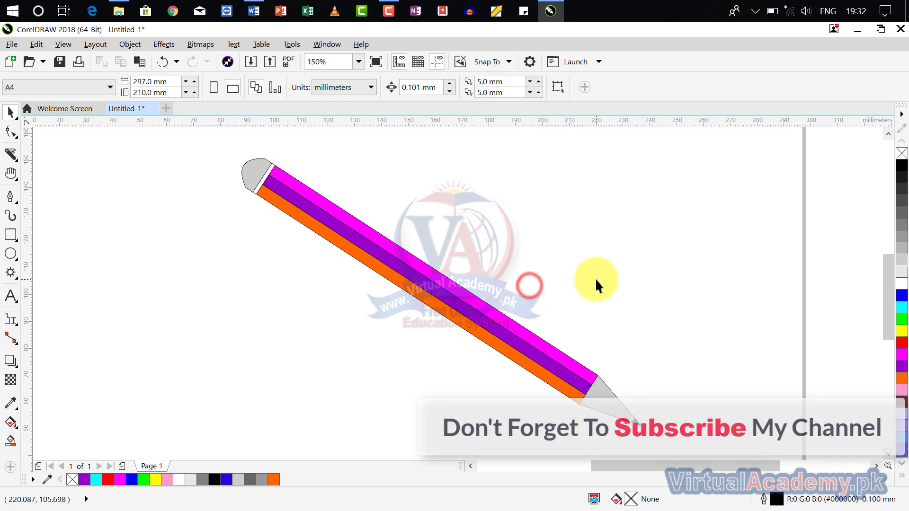
pyautogui.click(6, 203)
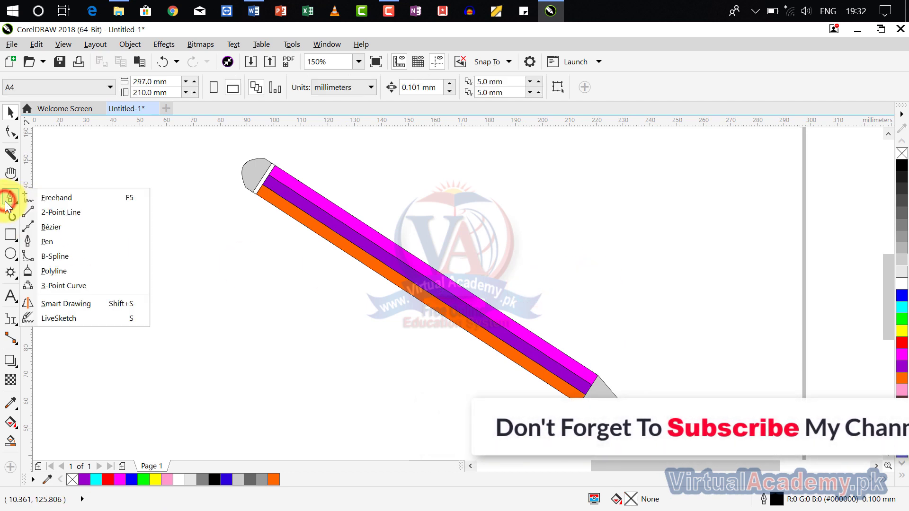
pyautogui.click(44, 199)
pyautogui.click(5, 204)
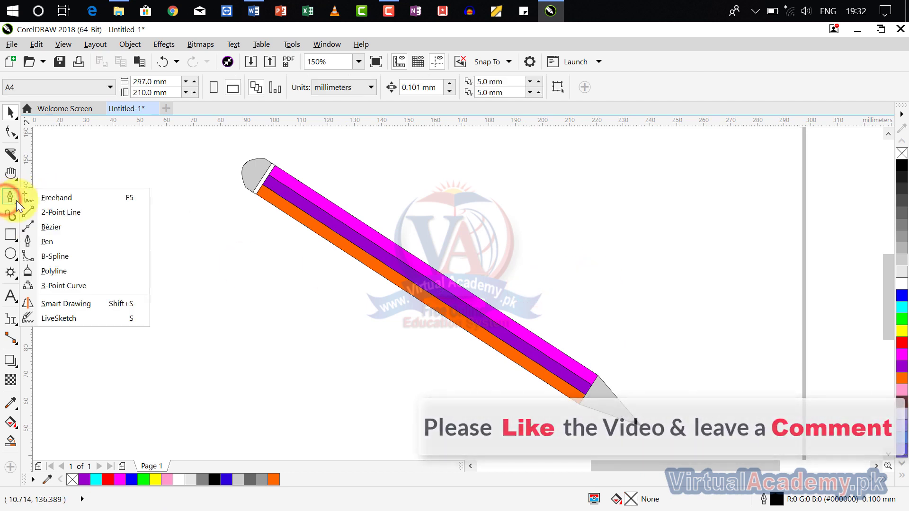